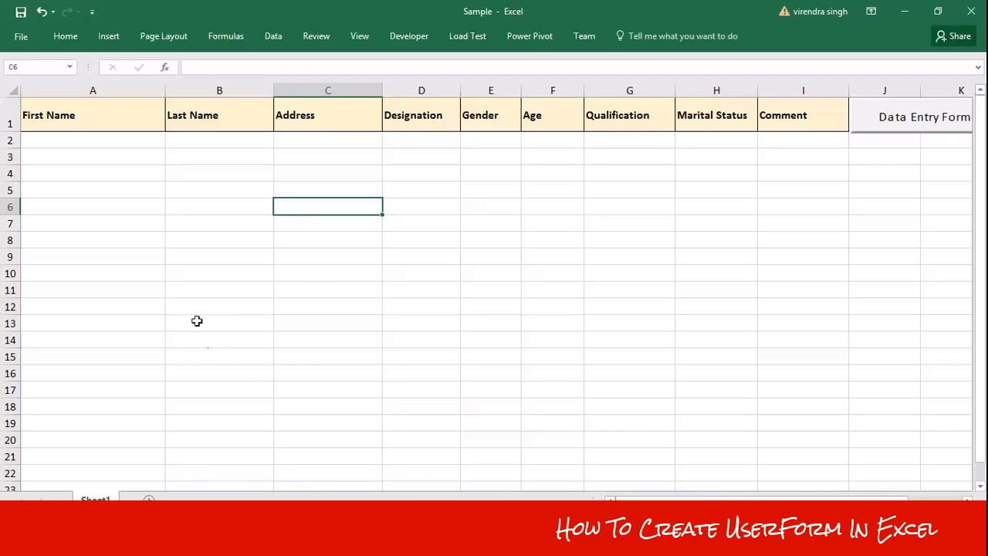
# - Examine the column headers in row 1, from First Name through Comment
pyautogui.click(64, 124)
pyautogui.click(191, 117)
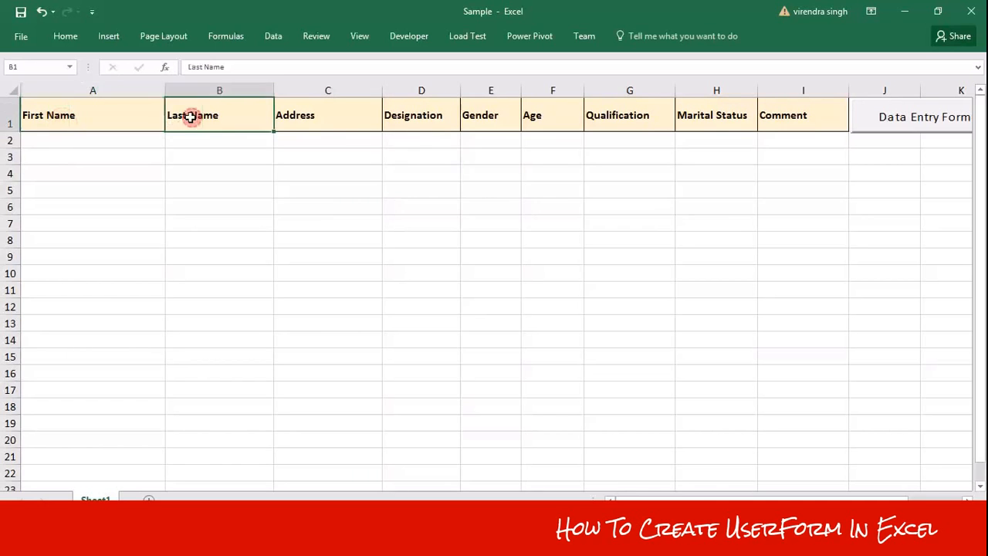
pyautogui.click(67, 121)
pyautogui.click(219, 125)
pyautogui.click(299, 112)
pyautogui.click(412, 110)
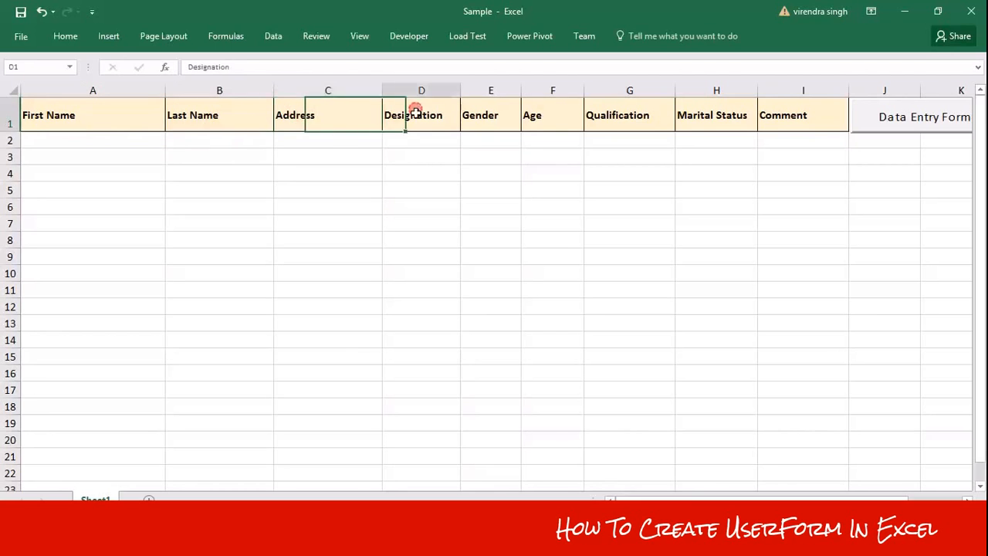
pyautogui.click(486, 118)
pyautogui.click(549, 118)
pyautogui.click(616, 121)
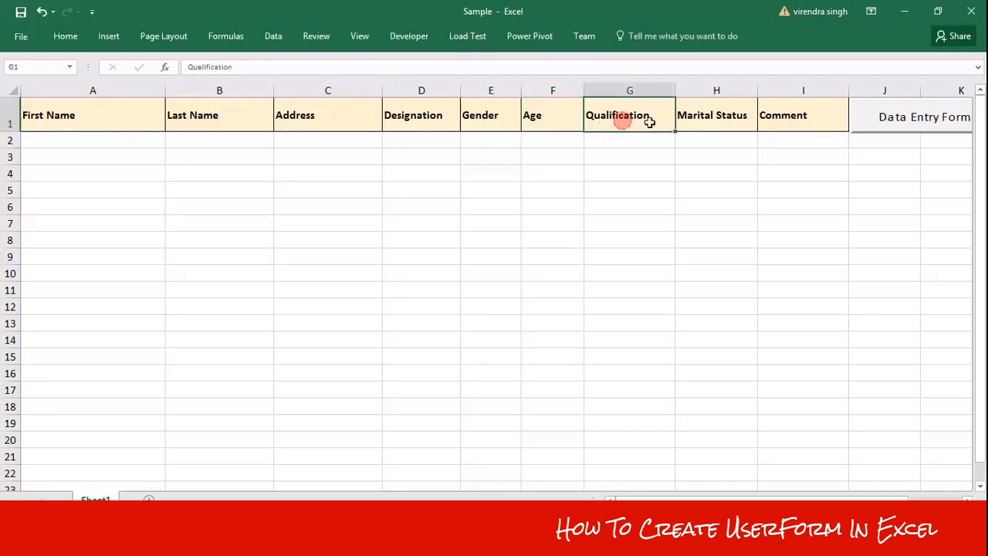
pyautogui.click(716, 123)
pyautogui.click(796, 123)
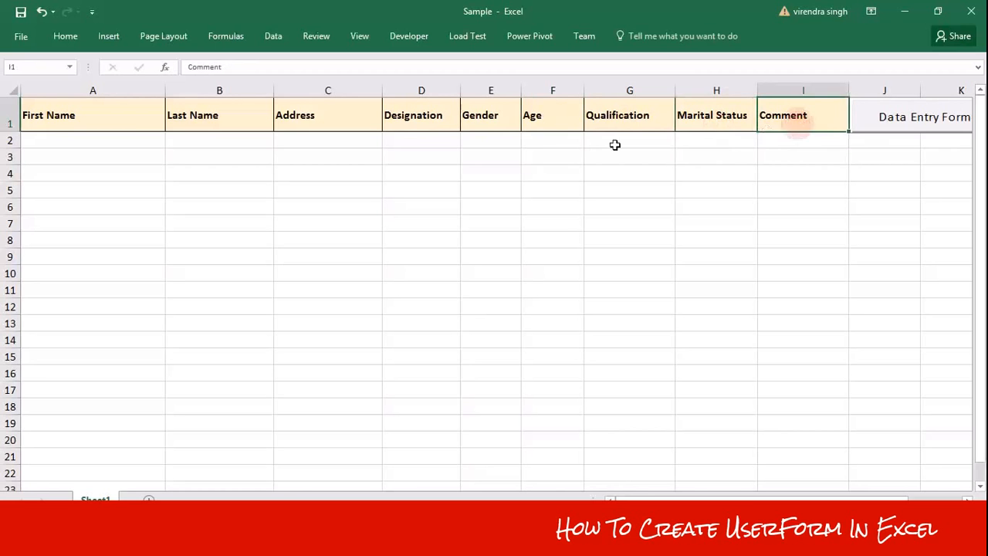
pyautogui.click(106, 113)
pyautogui.click(227, 121)
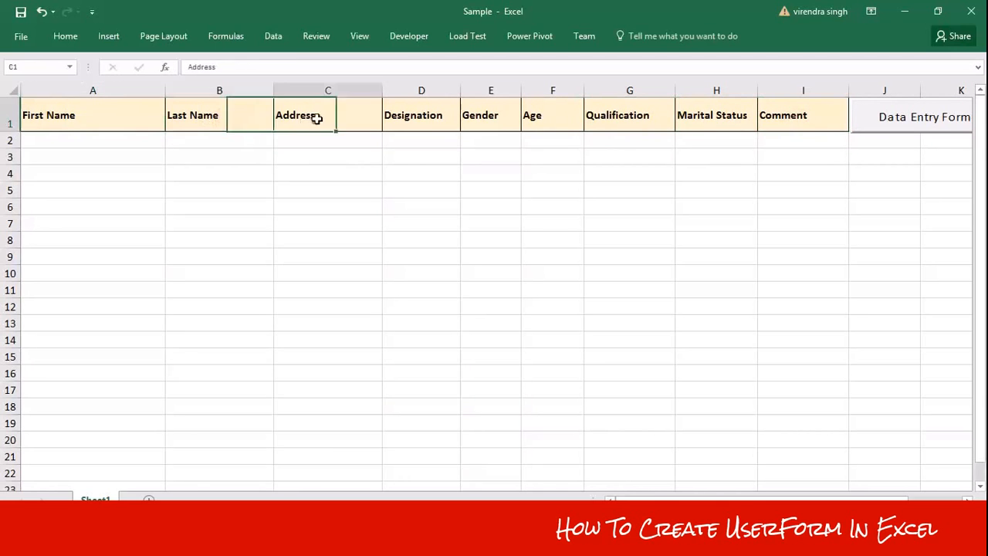
pyautogui.click(316, 115)
pyautogui.click(419, 116)
pyautogui.click(500, 119)
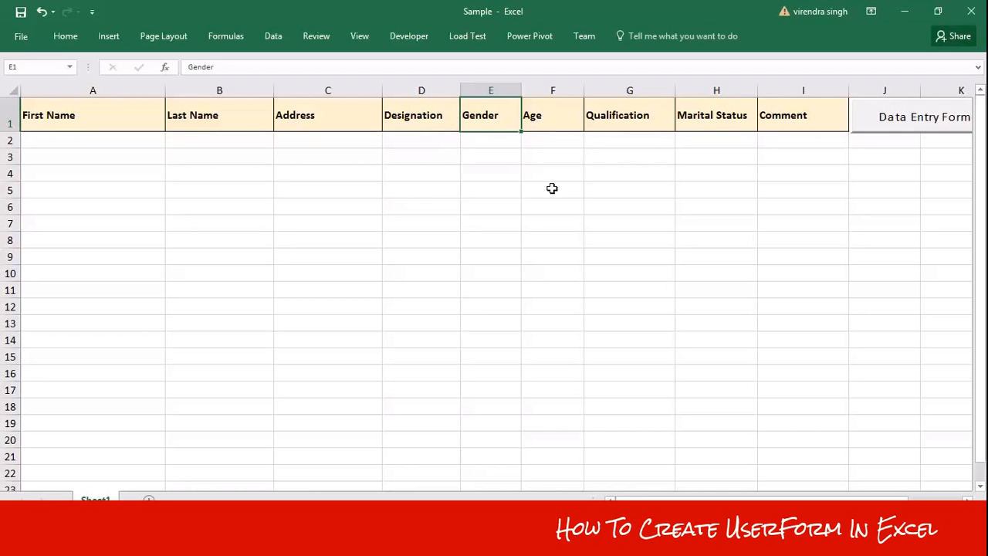
# - Open the Data Entry Form and enter the first employee's first name, last name and address
pyautogui.click(872, 117)
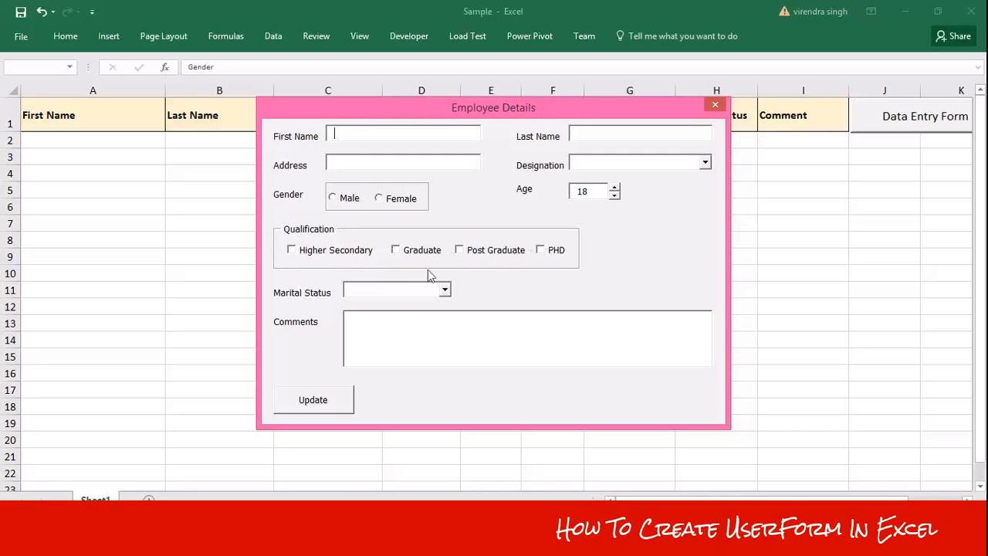
pyautogui.click(389, 332)
pyautogui.click(339, 134)
pyautogui.write('Virendra')
pyautogui.write('Bhanu')
pyautogui.write('Darri')
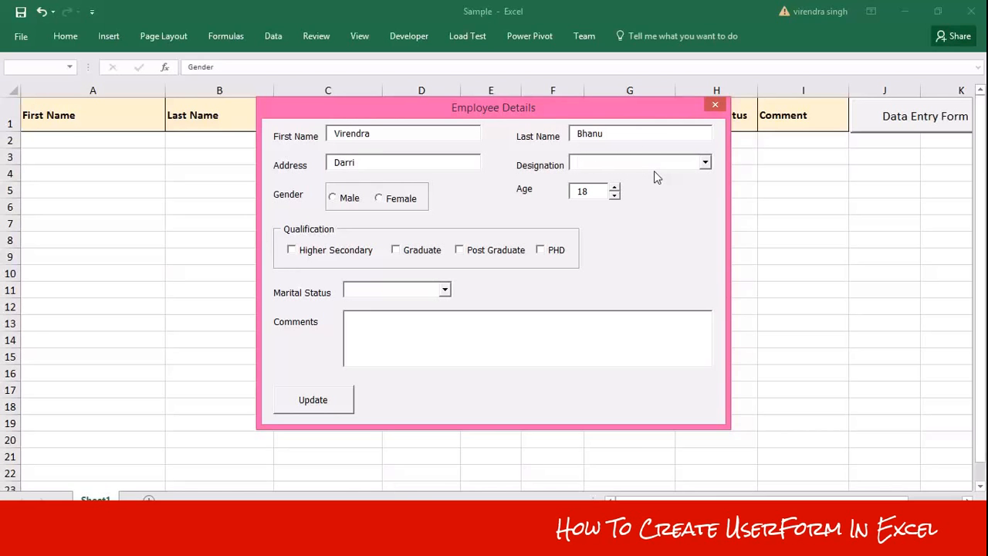
# - Set the employee's designation to Assistant Manager and gender to Male
pyautogui.click(704, 162)
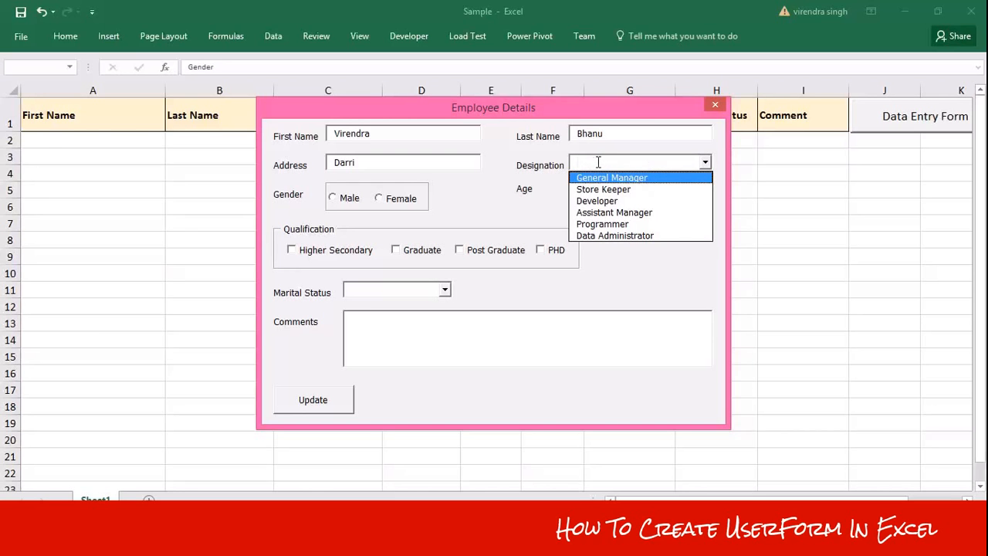
pyautogui.click(596, 213)
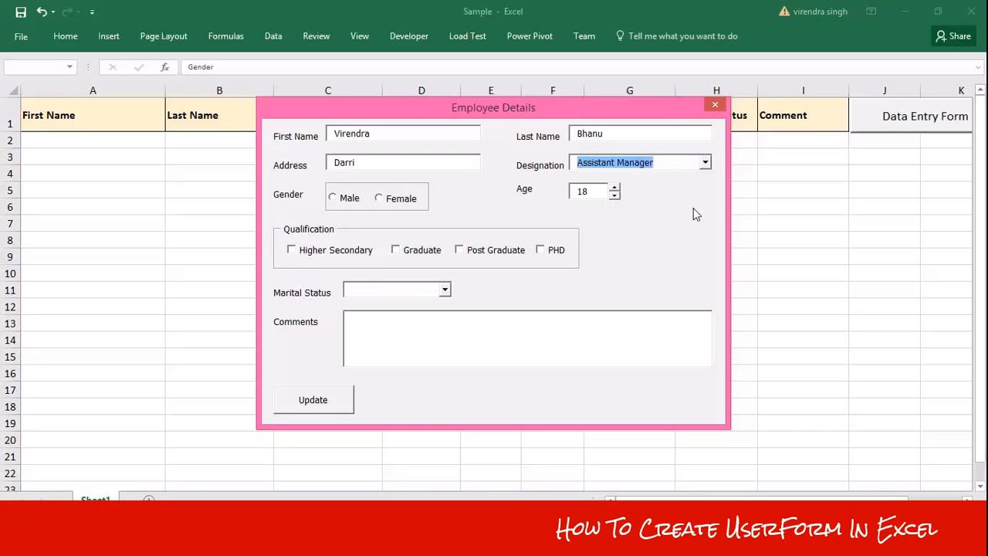
pyautogui.click(335, 200)
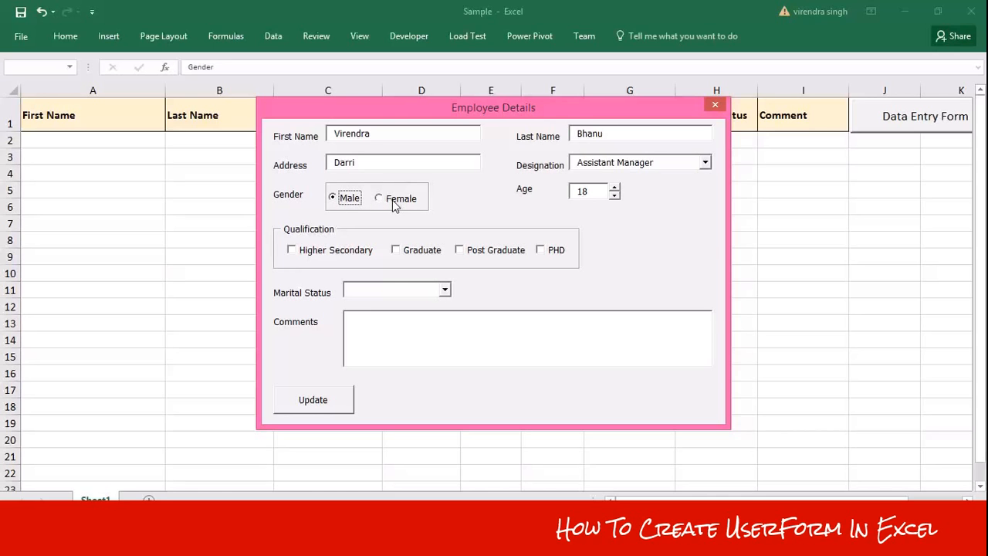
# - Set the employee's age to 29
pyautogui.click(589, 193)
pyautogui.click(614, 188)
pyautogui.click(613, 187)
pyautogui.click(613, 187)
pyautogui.click(613, 188)
pyautogui.click(614, 187)
pyautogui.click(614, 187)
pyautogui.click(613, 188)
pyautogui.click(613, 188)
pyautogui.click(613, 187)
pyautogui.click(614, 189)
pyautogui.click(614, 188)
pyautogui.click(614, 188)
pyautogui.click(615, 188)
pyautogui.click(614, 195)
pyautogui.click(614, 195)
pyautogui.click(615, 195)
# - Mark Higher Secondary, Graduate and Post Graduate as qualifications and set the marital status to Married
pyautogui.click(295, 251)
pyautogui.click(404, 253)
pyautogui.click(469, 253)
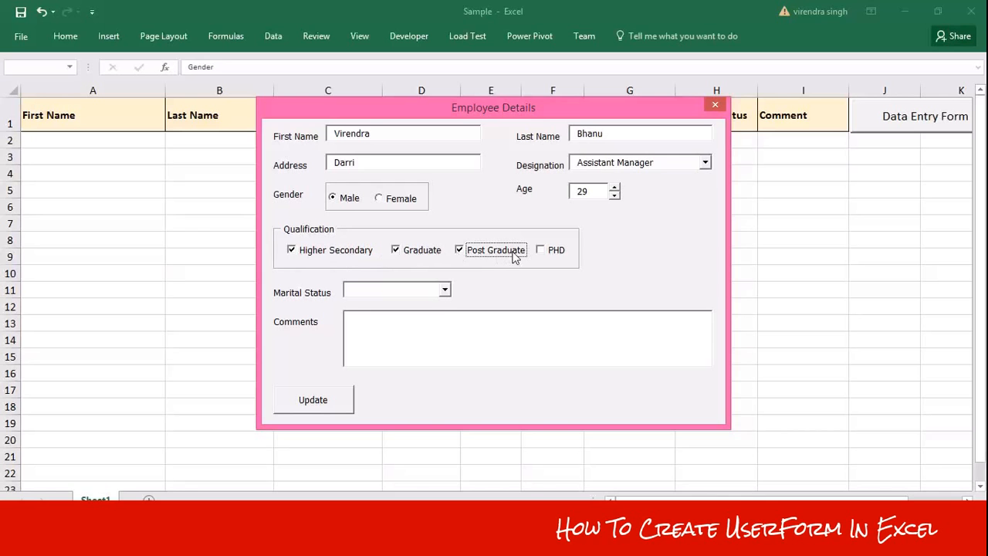
pyautogui.click(444, 292)
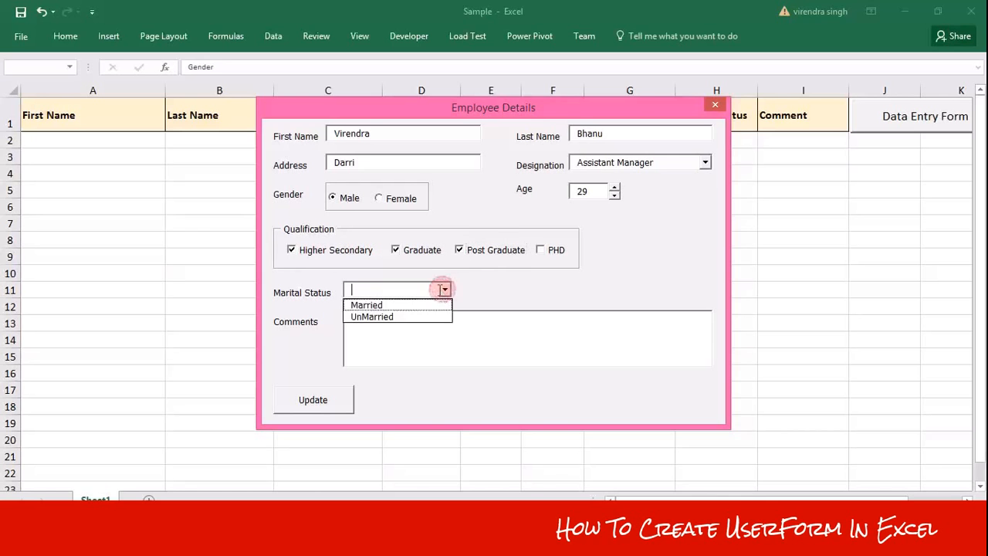
pyautogui.click(378, 305)
# - Enter the comment "good", then submit the employee record to the sheet and close the form
pyautogui.click(368, 324)
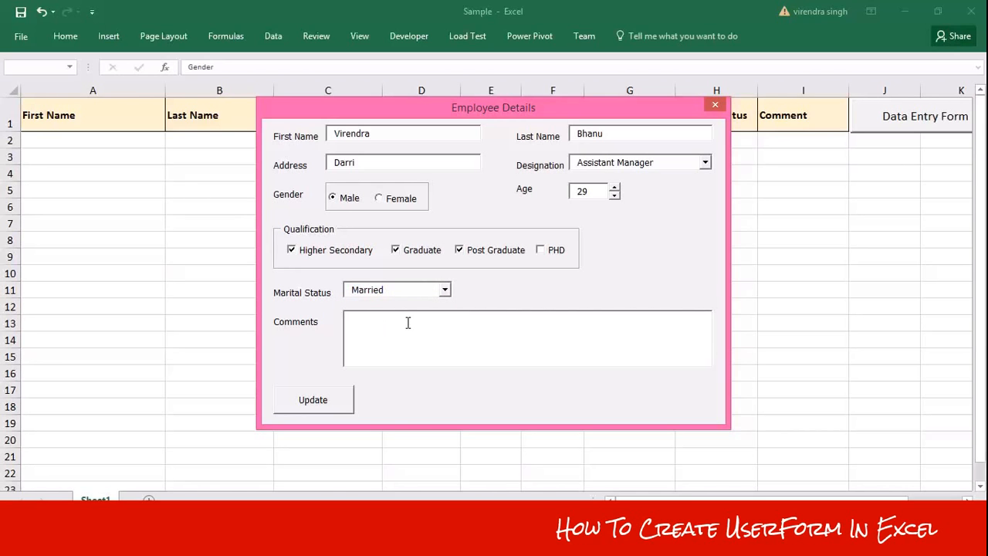
pyautogui.write('good')
pyautogui.moveTo(430, 108); pyautogui.dragTo(533, 173)
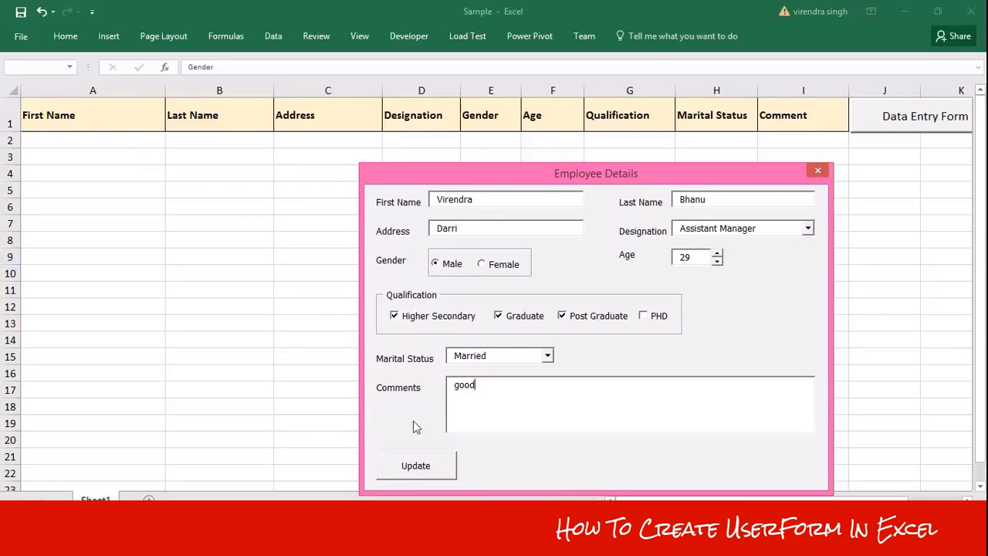
pyautogui.click(415, 467)
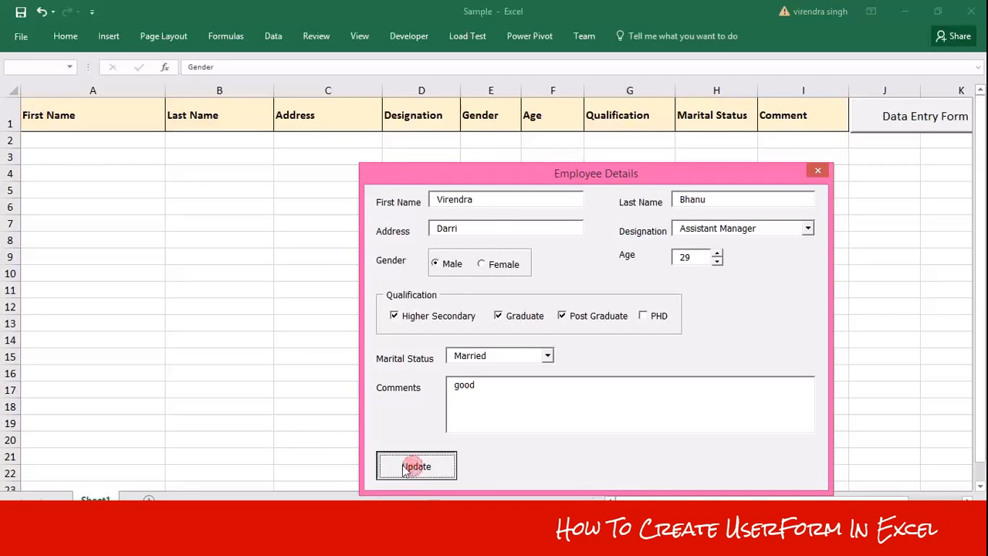
pyautogui.click(523, 320)
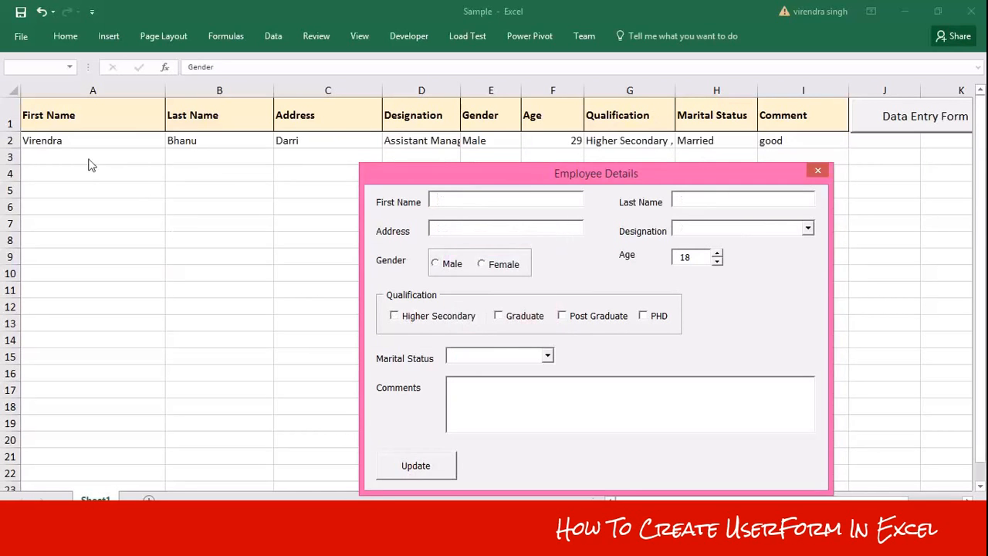
pyautogui.click(817, 169)
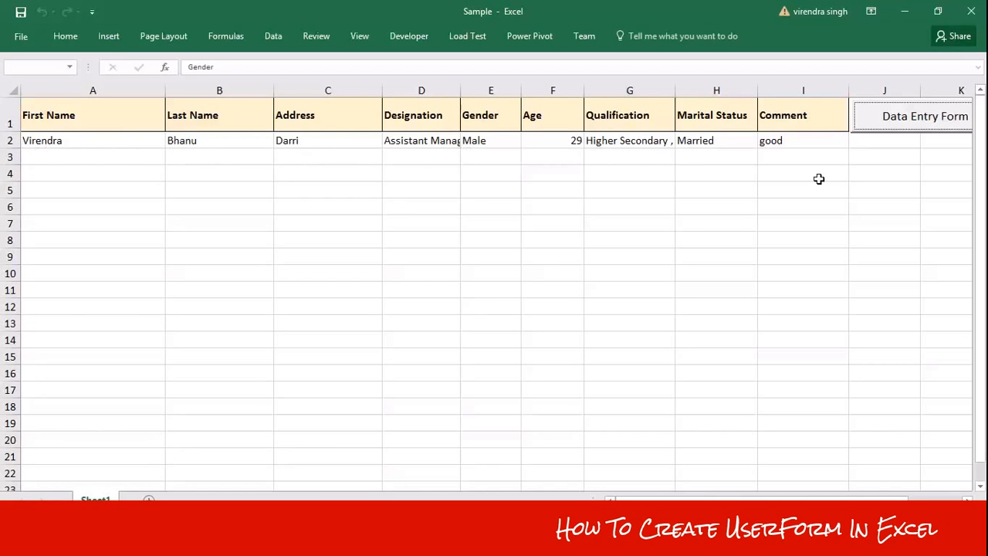
# - Reopen the Data Entry Form and enter a second employee's first name, last name and address
pyautogui.click(899, 123)
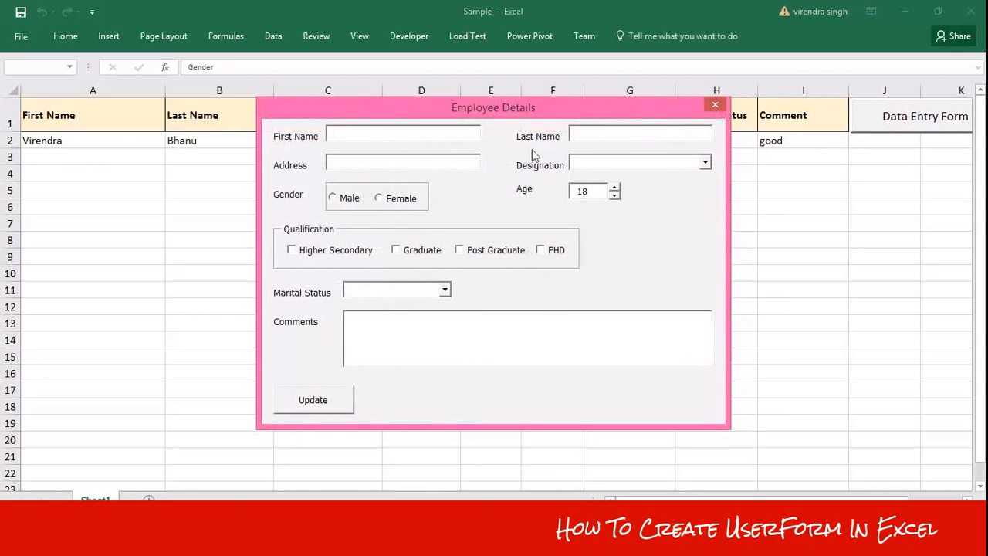
pyautogui.moveTo(503, 112); pyautogui.dragTo(494, 127)
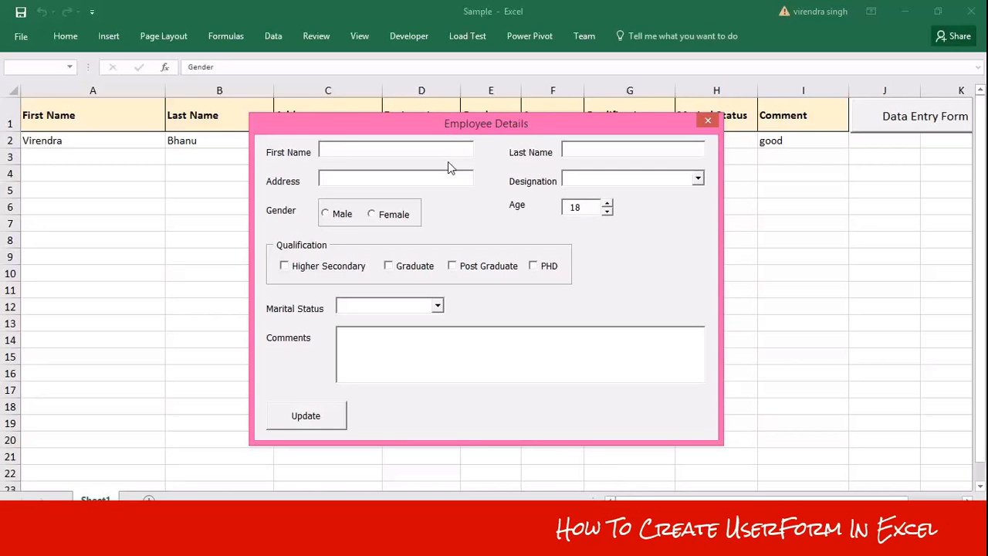
pyautogui.write('Komar')
pyautogui.write('Verma')
pyautogui.write('Raipur')
# - Set the second employee's designation to Store Keeper, gender to Female and age to 27
pyautogui.click(697, 178)
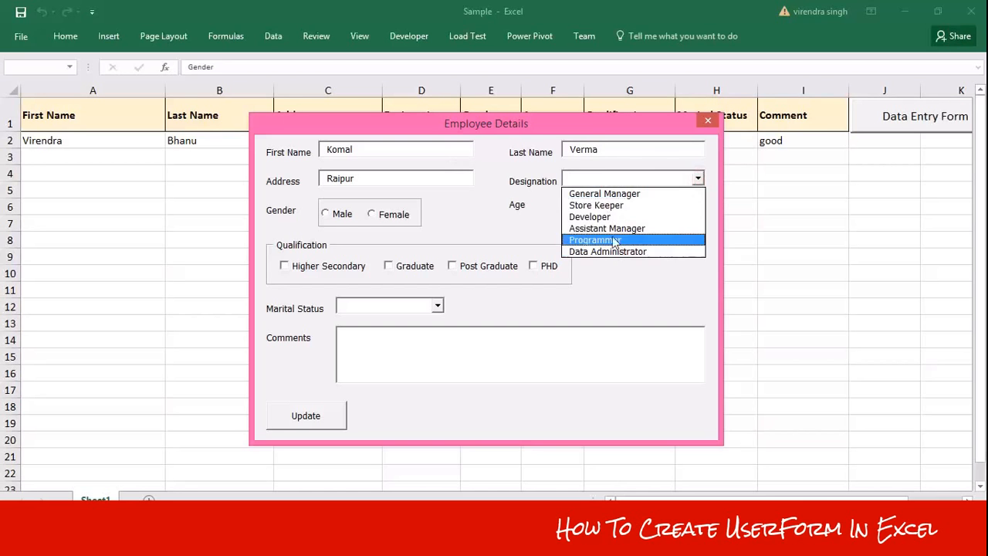
pyautogui.click(600, 205)
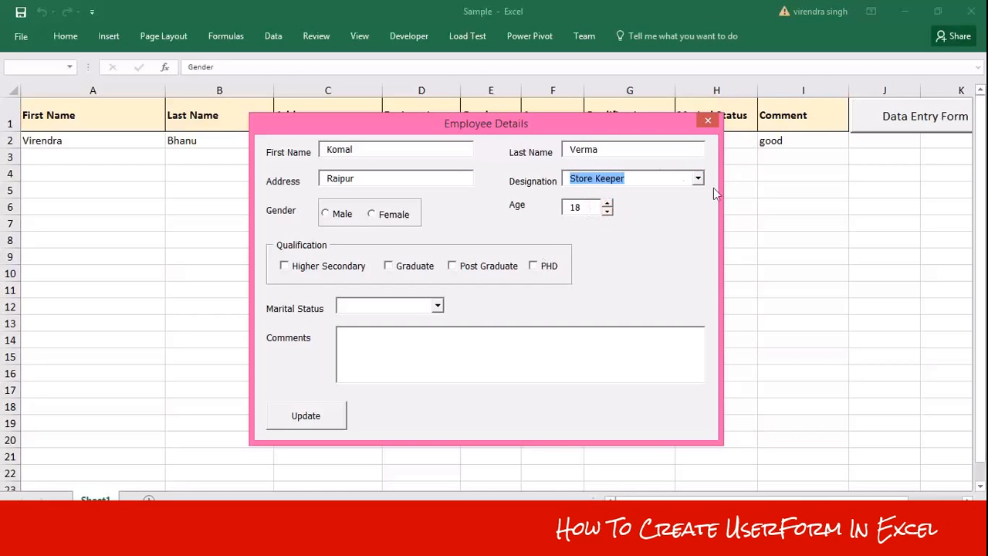
pyautogui.click(332, 216)
pyautogui.click(380, 217)
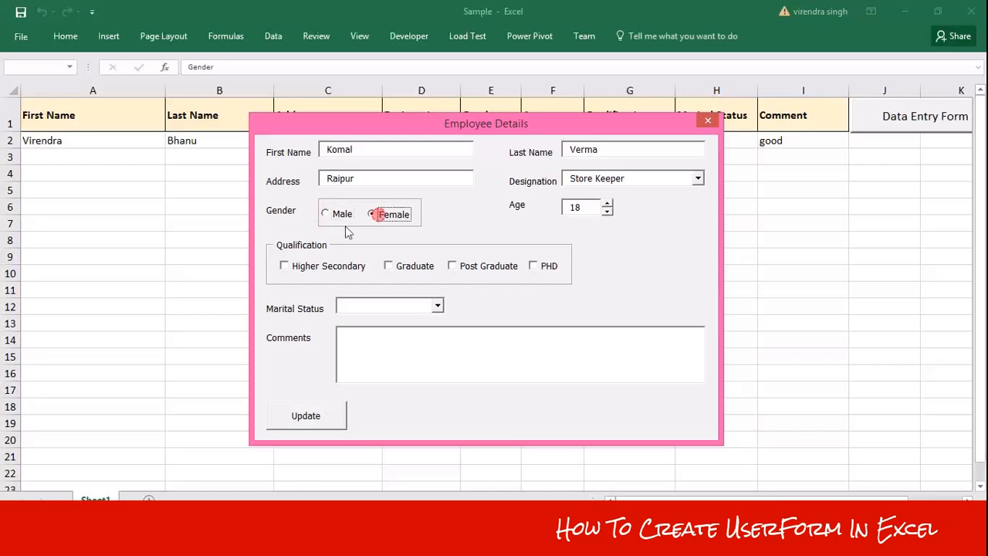
pyautogui.click(607, 204)
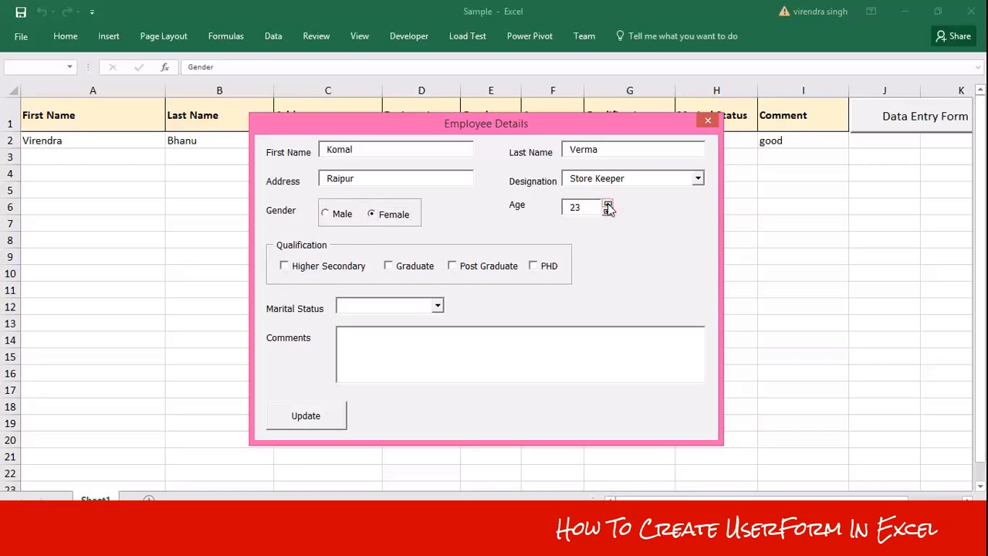
# - Mark all four qualifications, Higher Secondary through PHD, and set the marital status to UnMarried
pyautogui.click(310, 268)
pyautogui.click(398, 270)
pyautogui.click(463, 270)
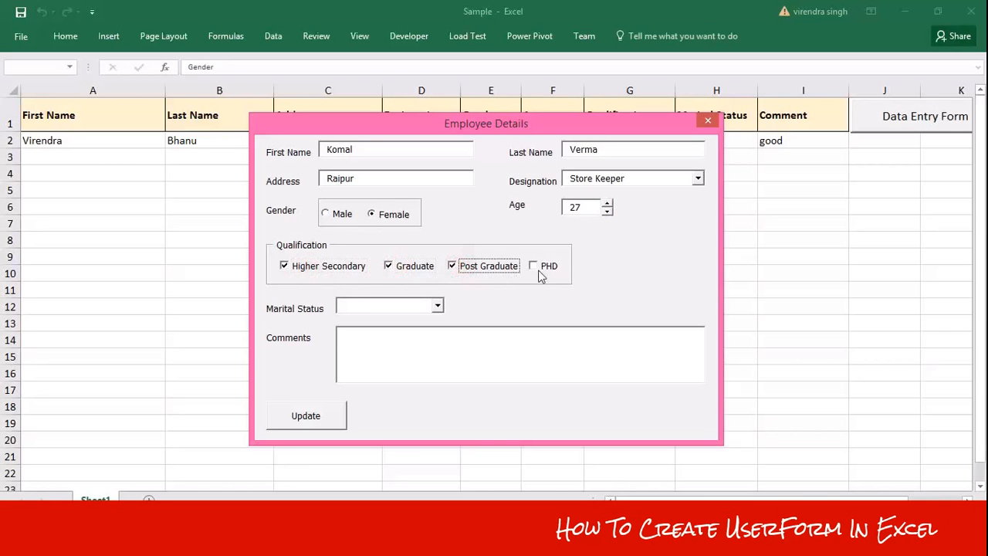
pyautogui.click(545, 267)
pyautogui.click(432, 311)
pyautogui.click(392, 334)
# - Enter the comment "good employee", submit the second employee record and close the form
pyautogui.click(386, 348)
pyautogui.write('good empl')
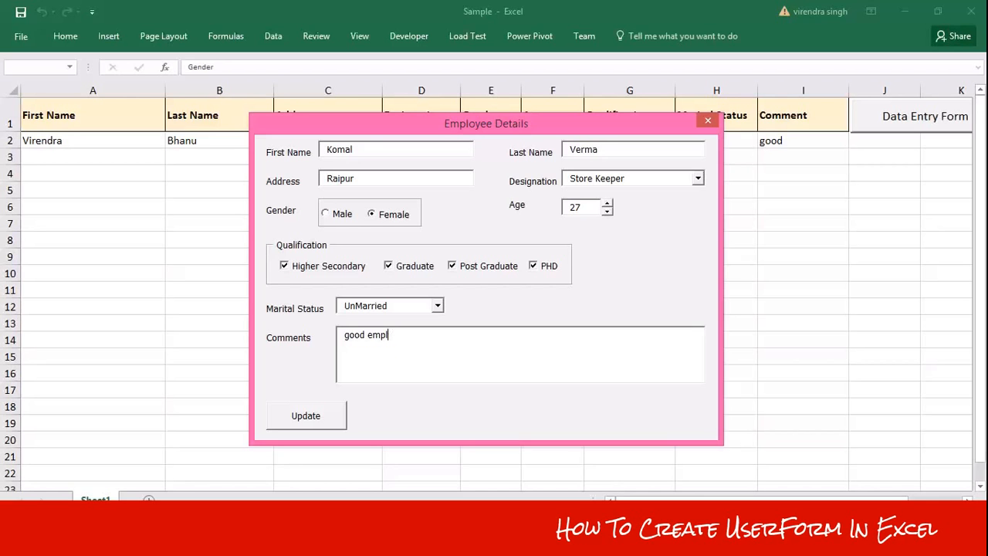
pyautogui.write('oyee')
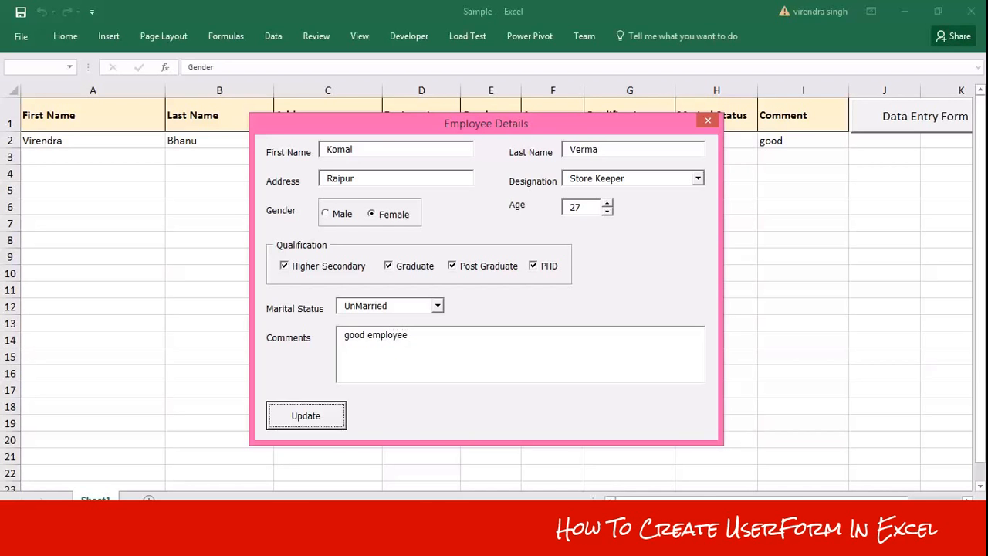
pyautogui.click(307, 417)
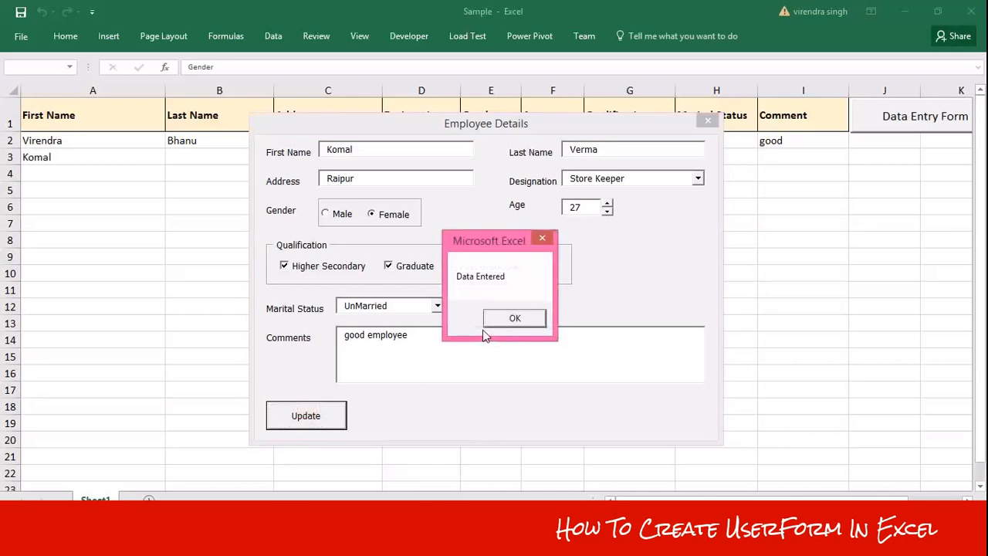
pyautogui.click(506, 317)
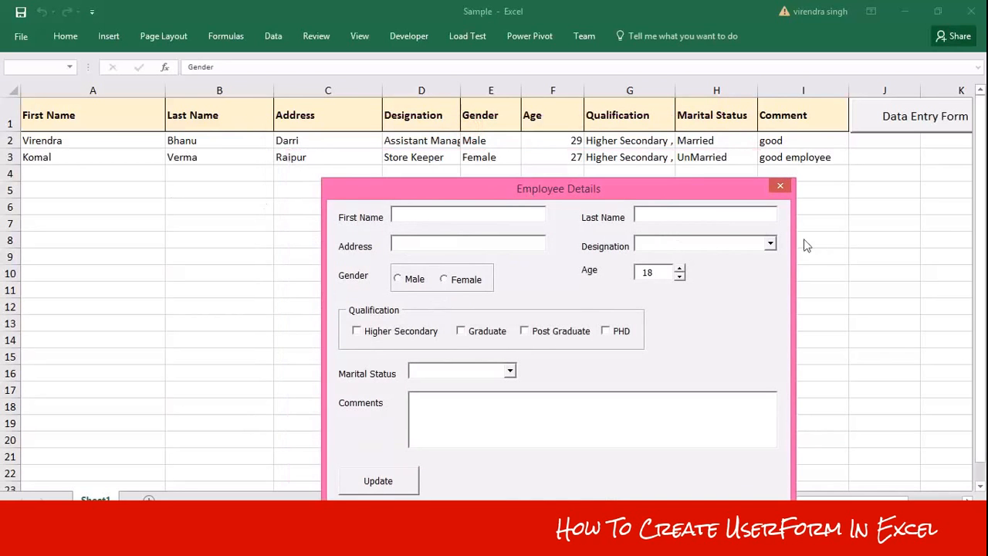
pyautogui.click(779, 187)
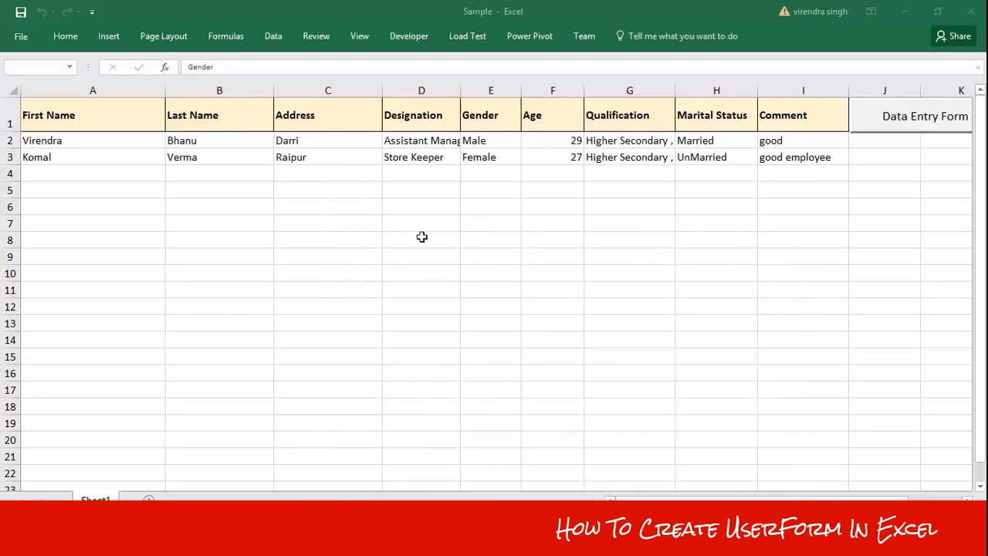
# - Examine the two employee records in rows 2 and 3, checking the name and address cells
pyautogui.click(95, 141)
pyautogui.click(114, 156)
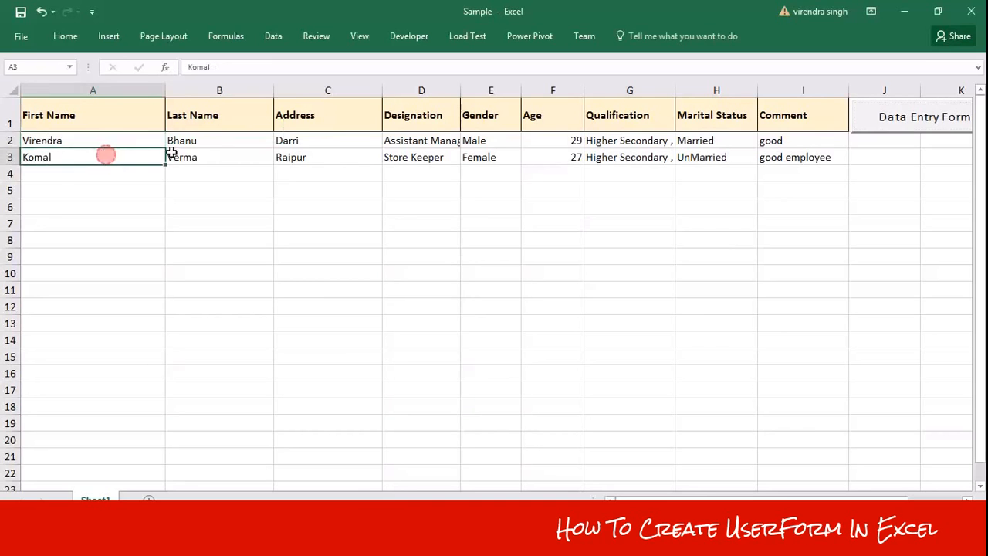
pyautogui.click(197, 157)
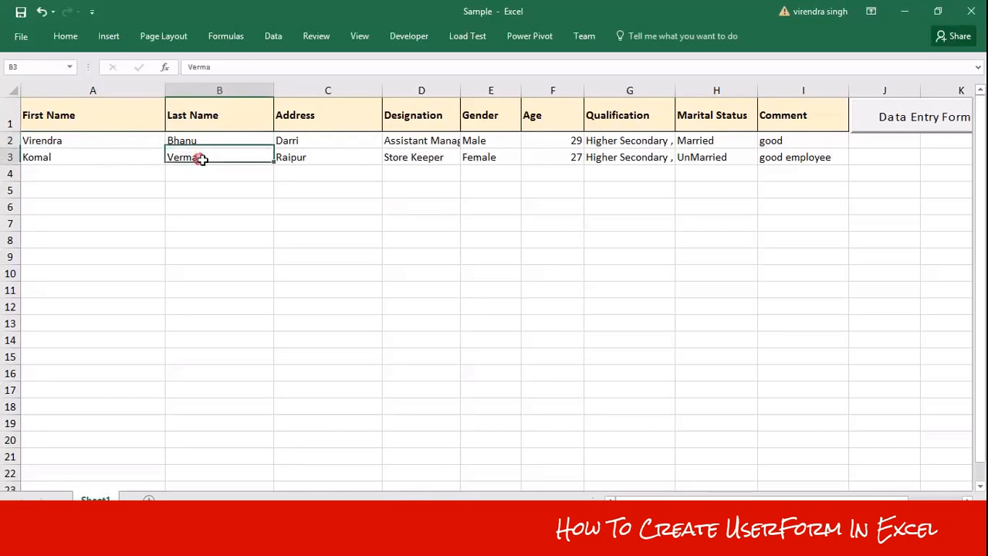
pyautogui.click(121, 144)
pyautogui.click(104, 157)
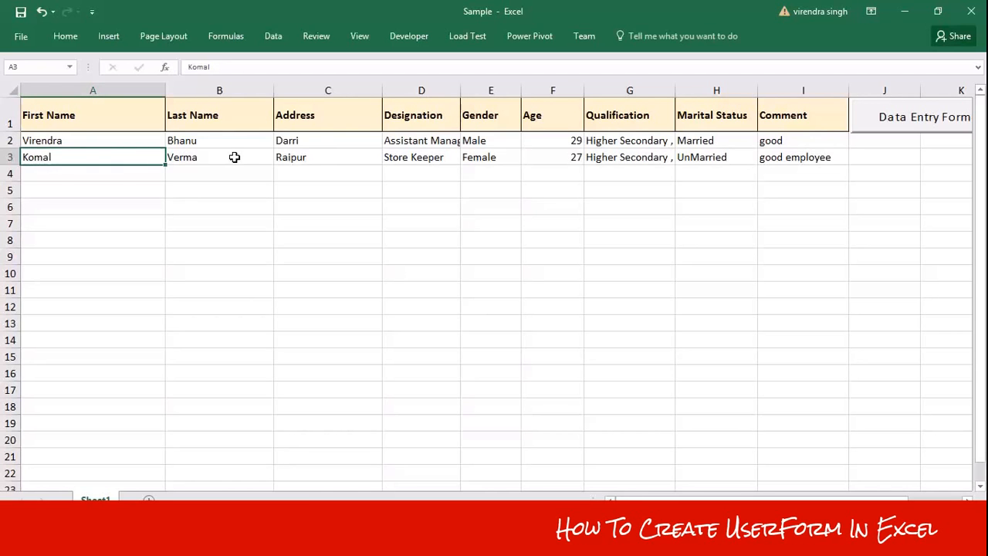
pyautogui.click(306, 157)
pyautogui.click(176, 147)
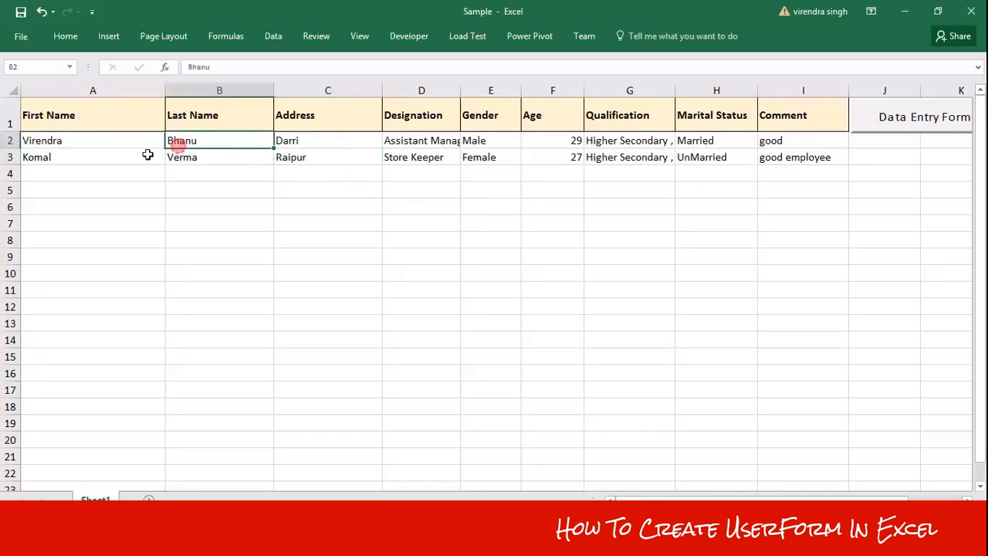
pyautogui.click(94, 140)
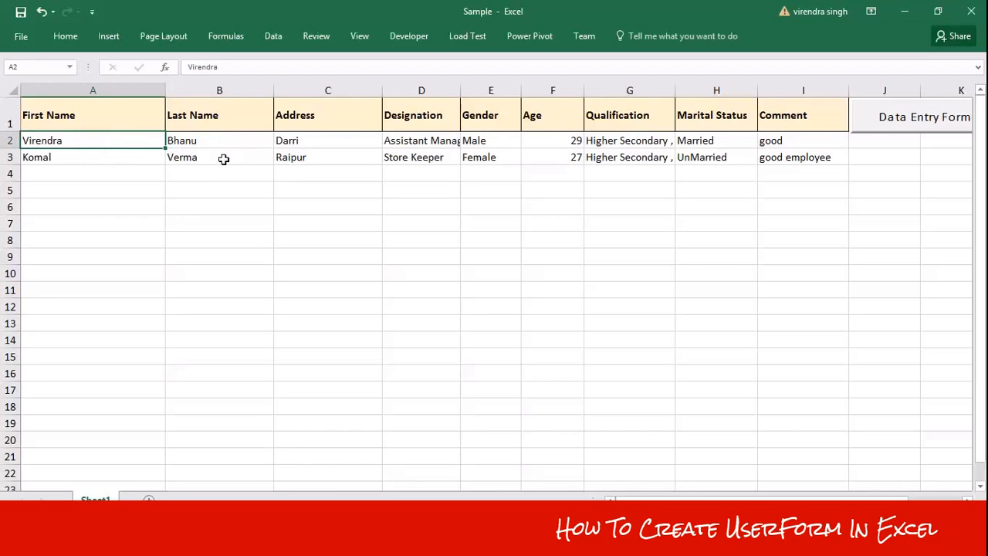
# - Try to enter the letter a directly into cell A4 of the employee sheet and dismiss the resulting alert
pyautogui.click(74, 178)
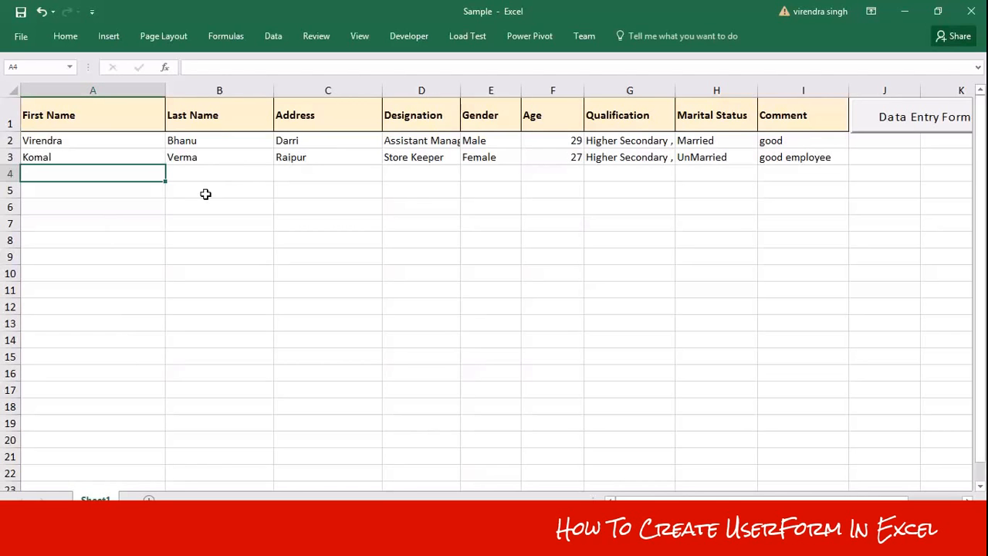
pyautogui.press('a')
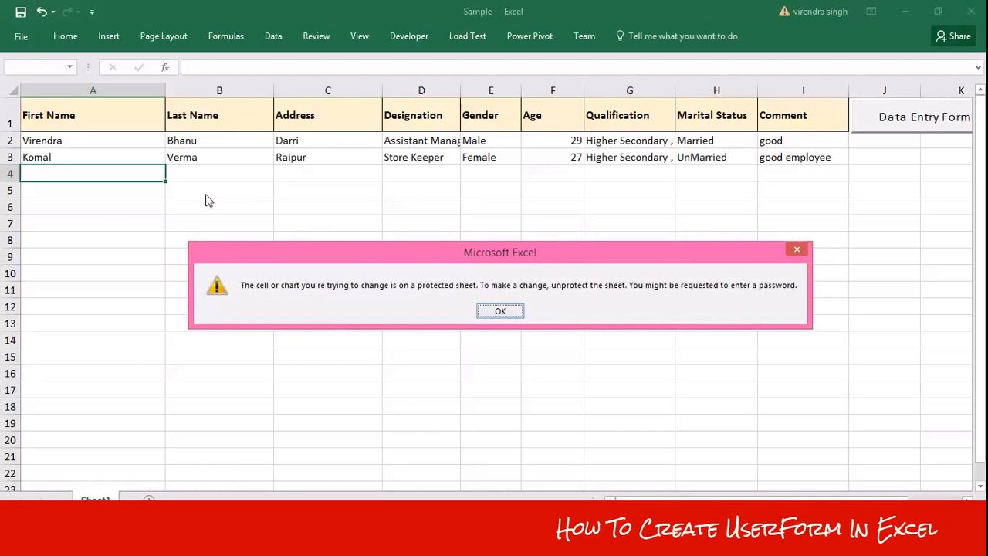
pyautogui.press('Return')
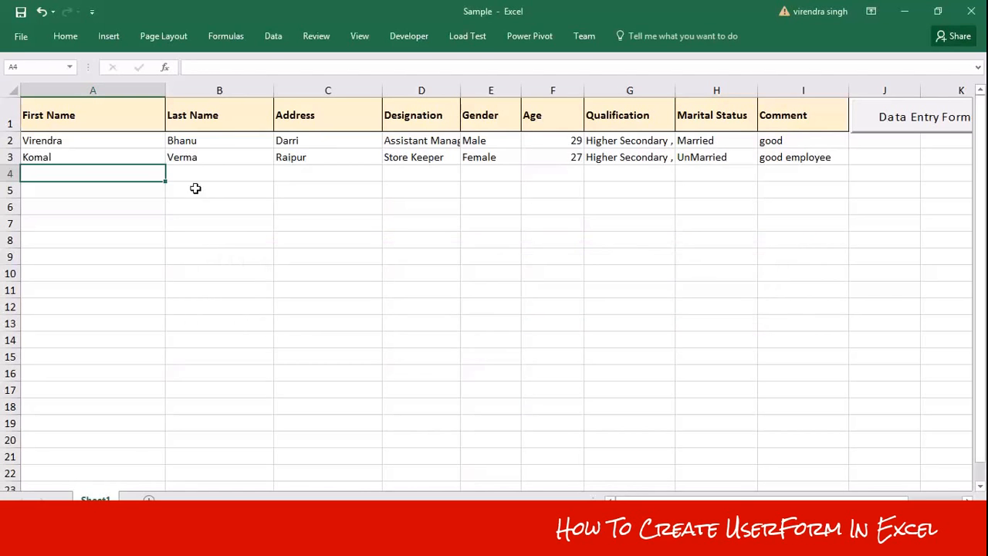
pyautogui.click(196, 173)
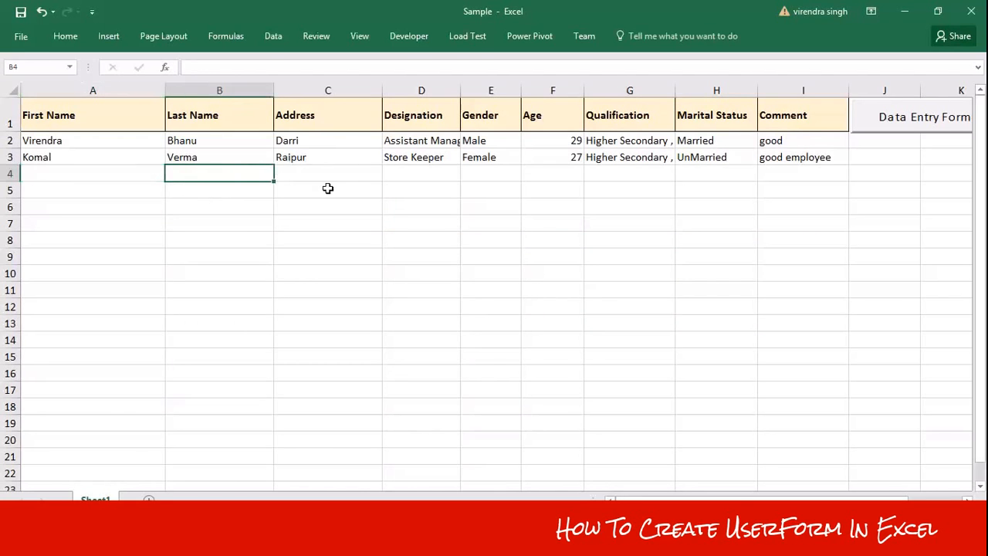
# - Try to delete the contents of cells B3 and A2 in the employee records
pyautogui.click(293, 156)
pyautogui.click(191, 156)
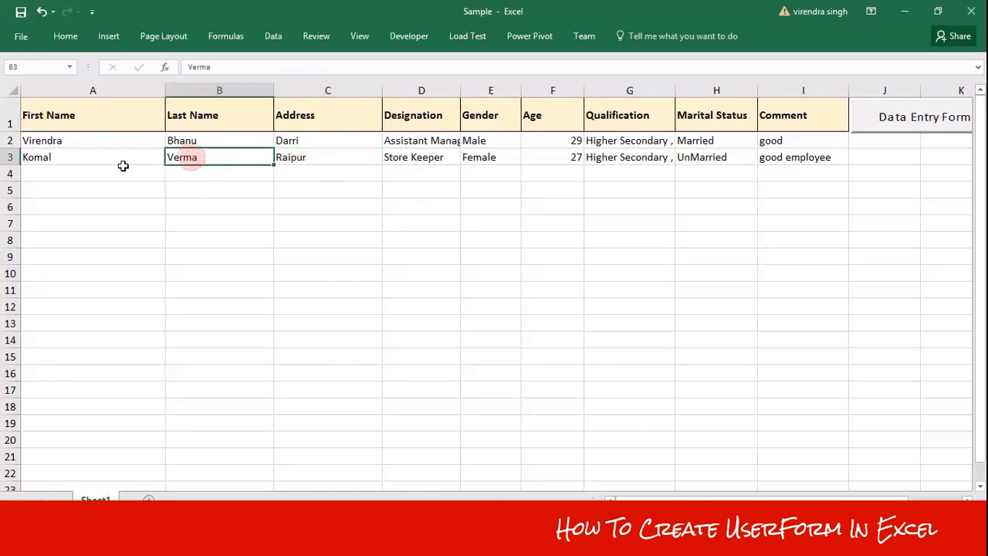
pyautogui.press('Delete')
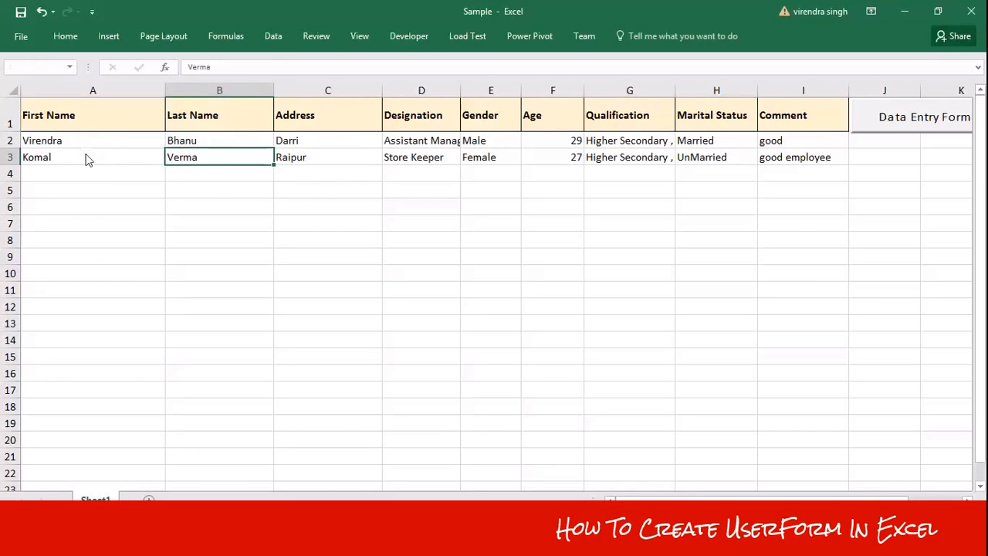
pyautogui.press('Return')
pyautogui.click(93, 141)
pyautogui.press('Delete')
pyautogui.click(498, 312)
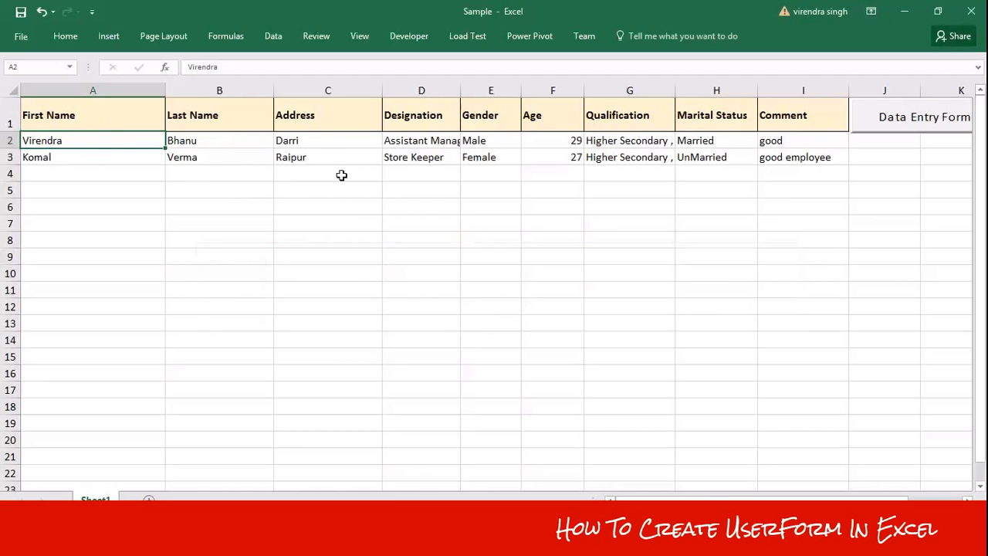
# - Check the second record's address cell and the designation cells of both employee records
pyautogui.click(331, 156)
pyautogui.click(417, 141)
pyautogui.click(405, 156)
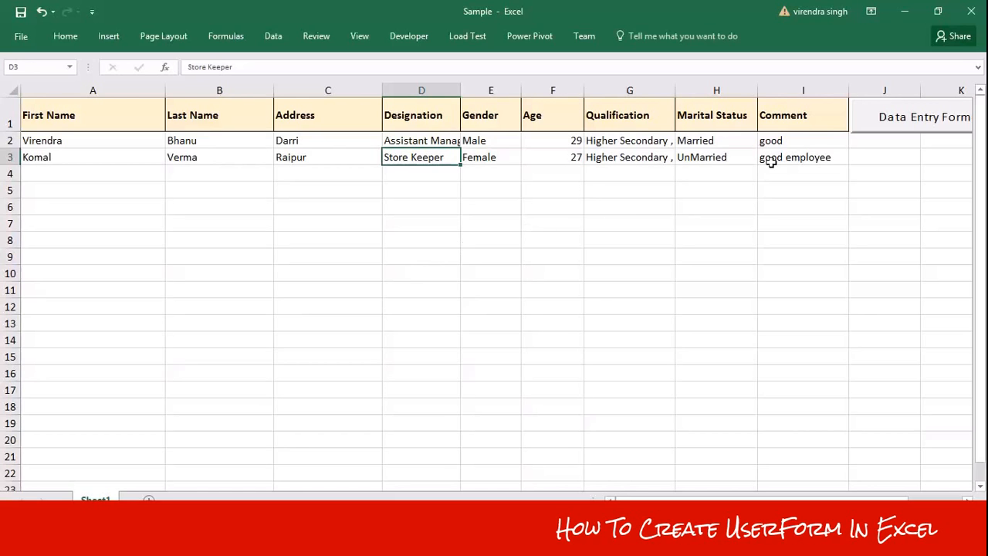
# - Open the Employee Details data entry form, look over its fields and close it without entering anything
pyautogui.click(891, 117)
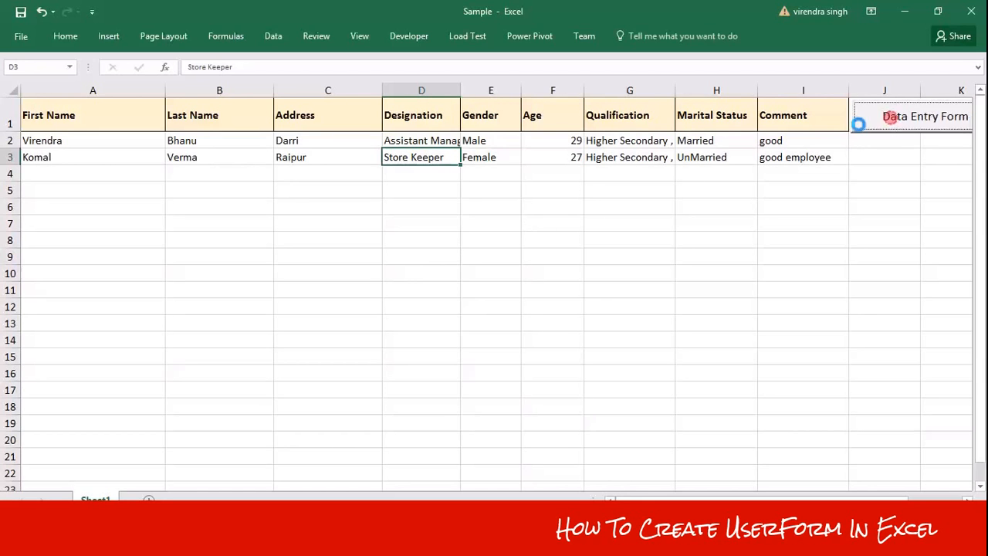
pyautogui.moveTo(477, 112); pyautogui.dragTo(456, 158)
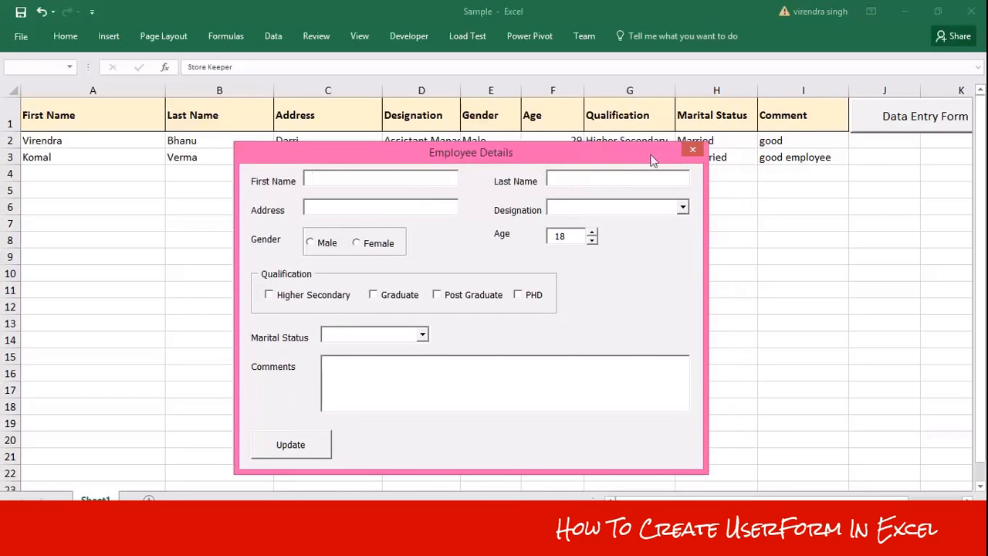
pyautogui.moveTo(488, 162); pyautogui.dragTo(530, 180)
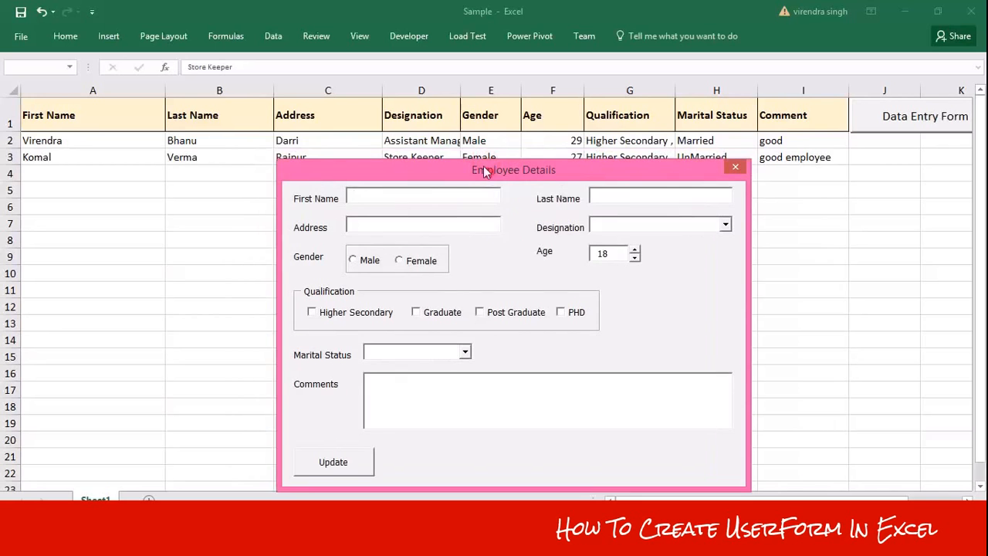
pyautogui.moveTo(483, 168); pyautogui.dragTo(470, 152)
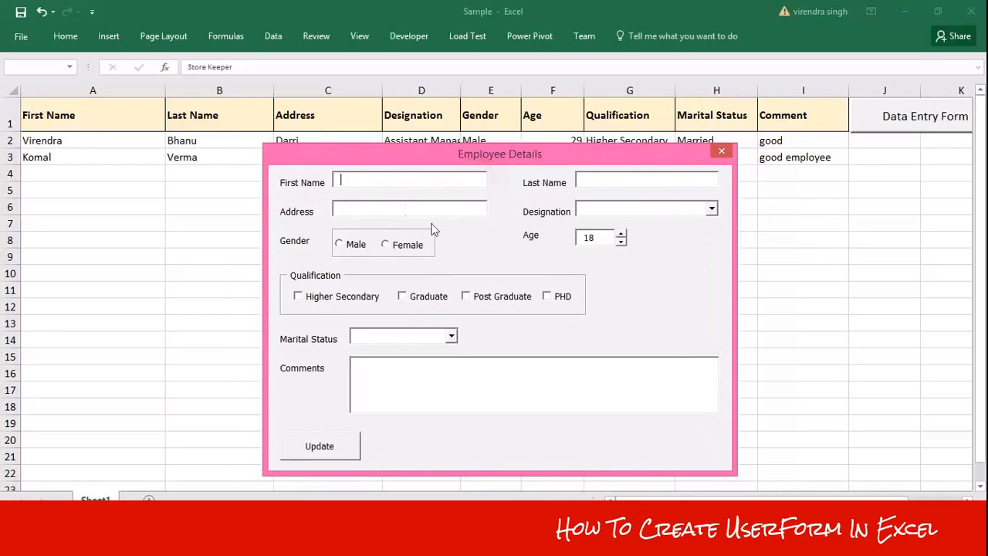
pyautogui.click(721, 150)
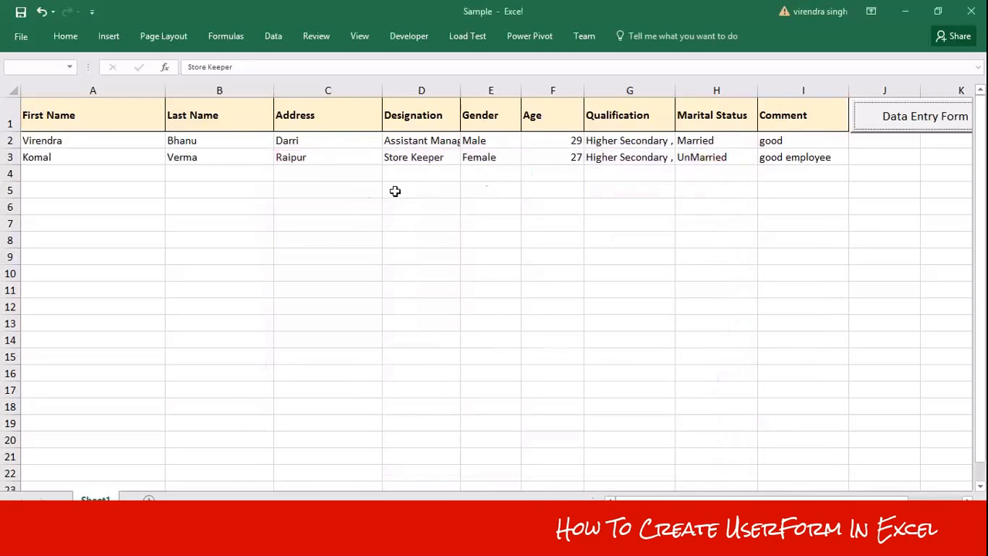
pyautogui.click(332, 178)
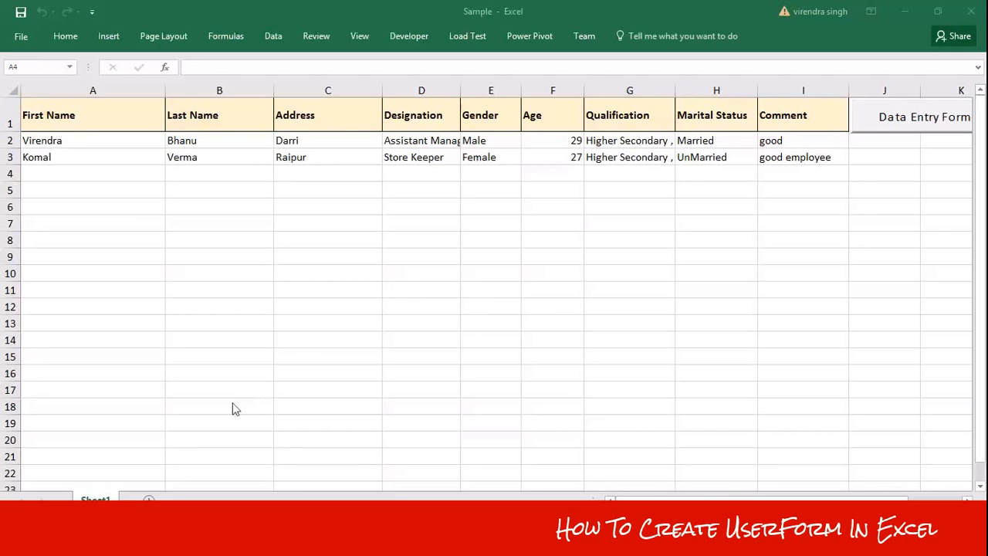
# - Add a new worksheet and copy the header row A1:I1, First Name through Comment, from Sheet1 into its first row
pyautogui.click(158, 540)
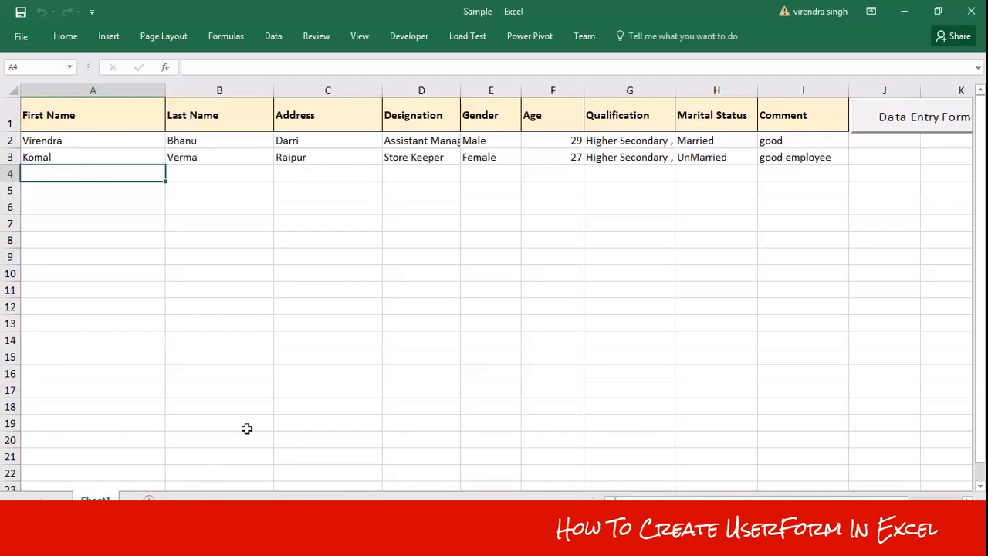
pyautogui.click(148, 499)
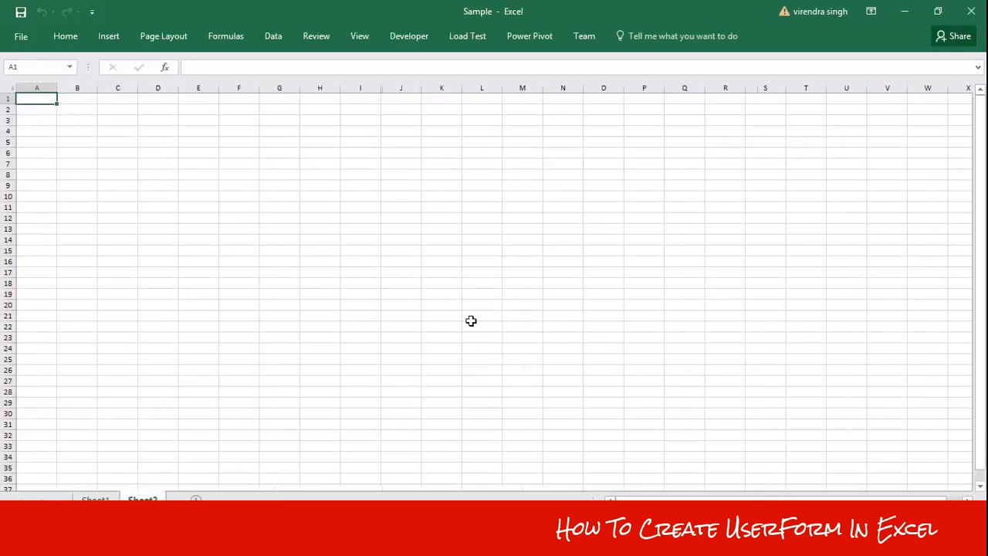
pyautogui.click(95, 499)
pyautogui.moveTo(64, 121); pyautogui.dragTo(801, 114)
pyautogui.hotkey('ctrl', 'c')
pyautogui.click(147, 498)
pyautogui.hotkey('ctrl', 'v')
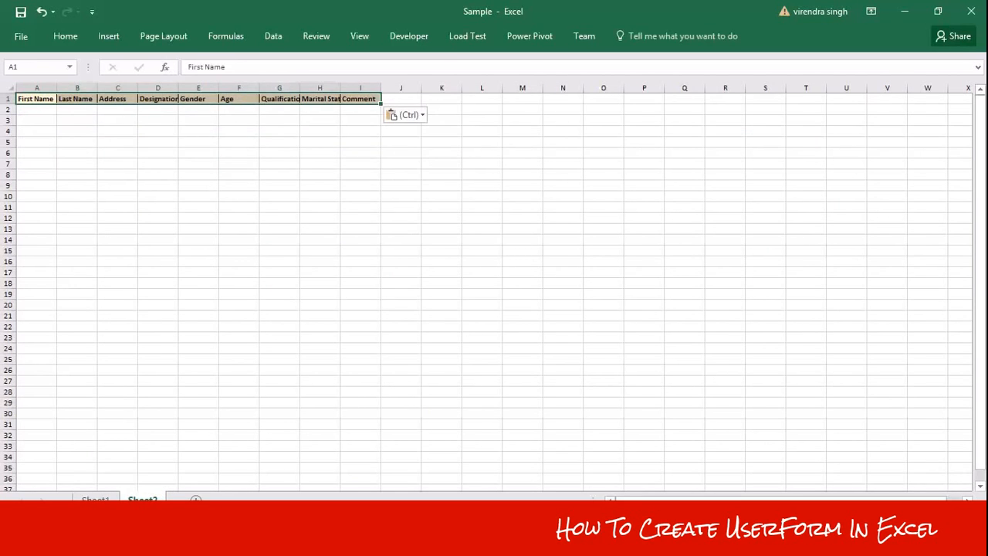
# - Magnify the new worksheet to make the copied header row easy to read and deselect the headers
pyautogui.click(943, 520)
pyautogui.click(943, 519)
pyautogui.click(943, 519)
pyautogui.click(943, 519)
pyautogui.click(943, 519)
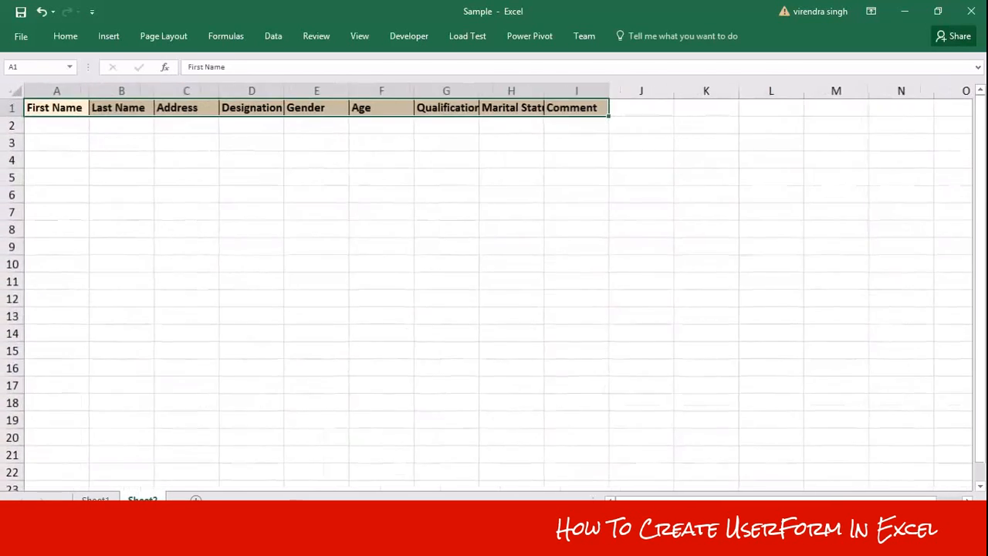
pyautogui.click(942, 519)
pyautogui.click(943, 519)
pyautogui.click(305, 181)
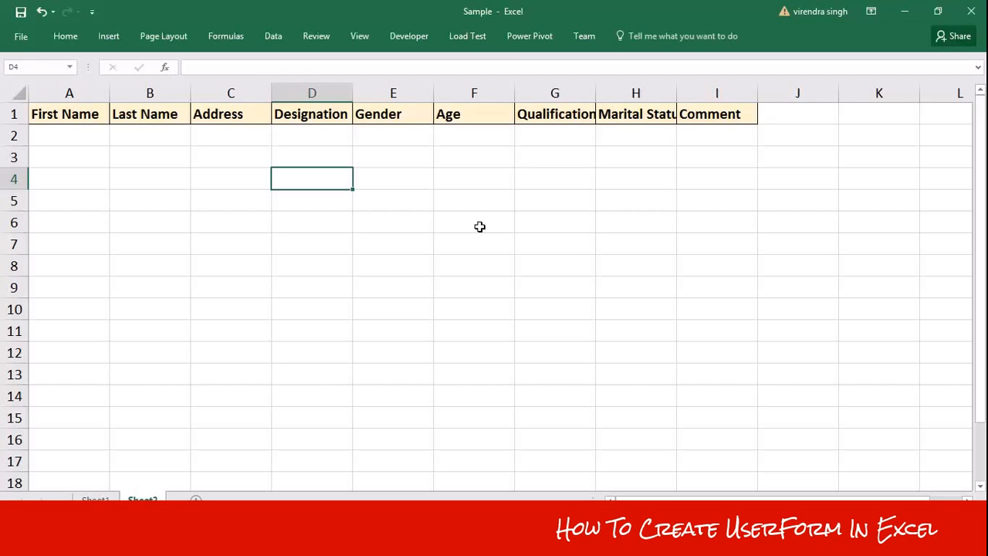
# - Open the Visual Basic editor at Sheet2's code and insert a new blank UserForm into the Sample.xlsm project
pyautogui.hotkey('alt', 'F11')
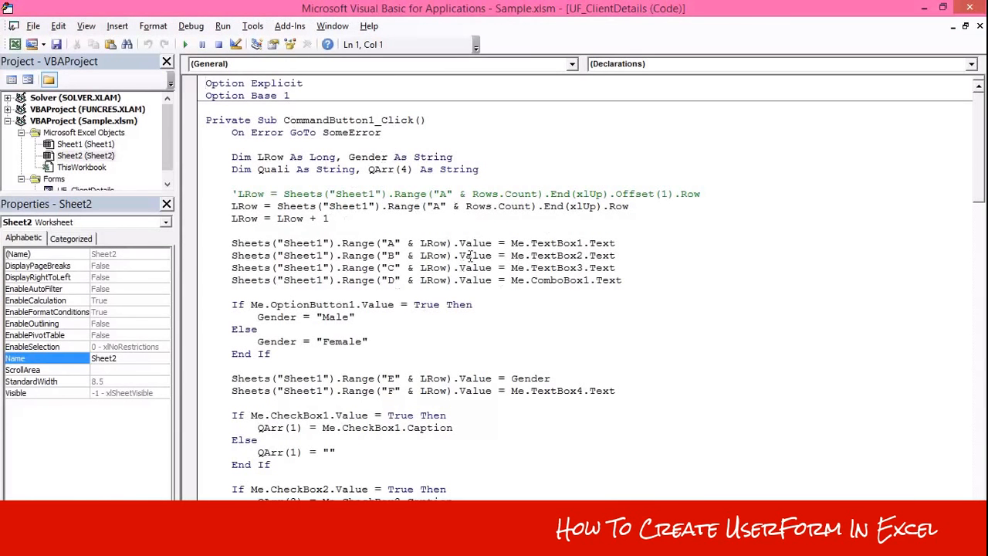
pyautogui.click(969, 7)
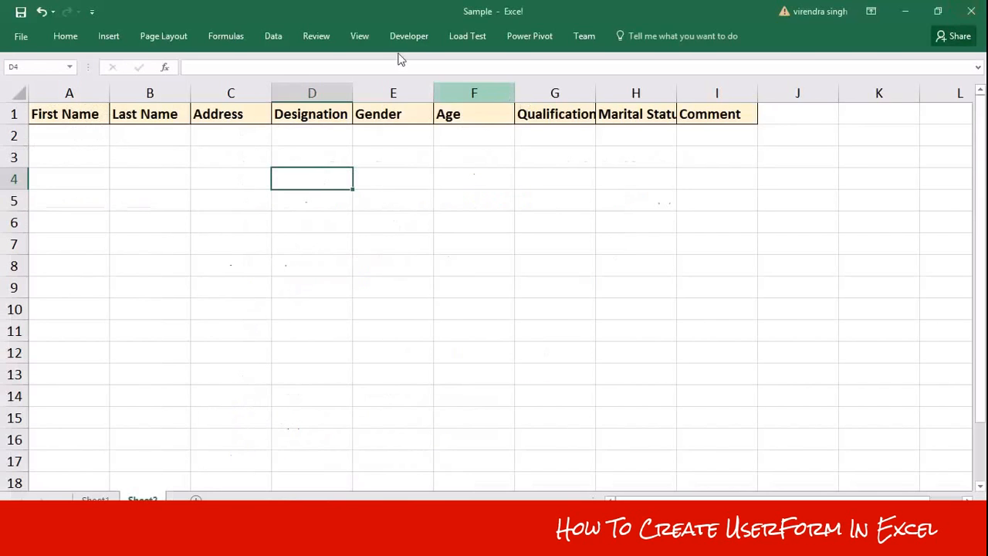
pyautogui.click(402, 38)
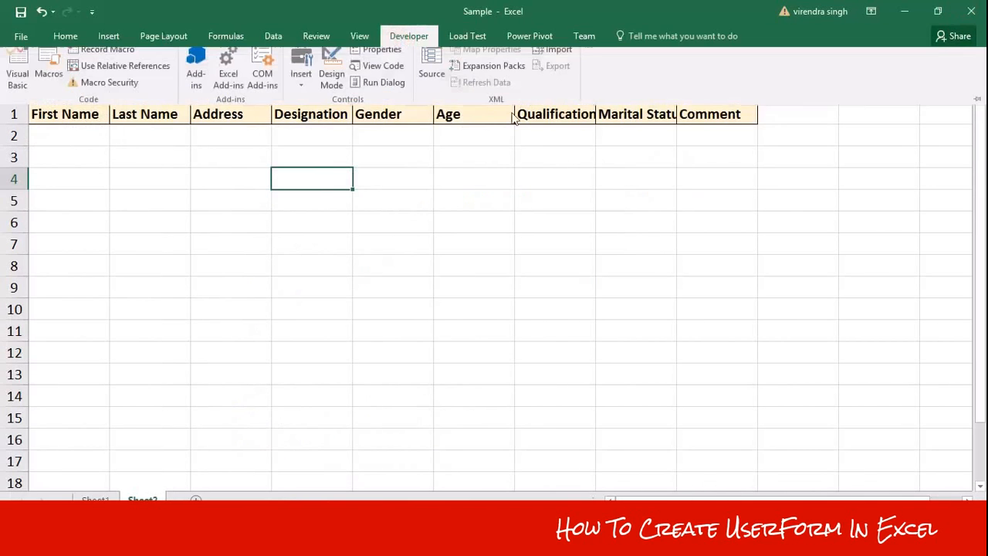
pyautogui.click(382, 75)
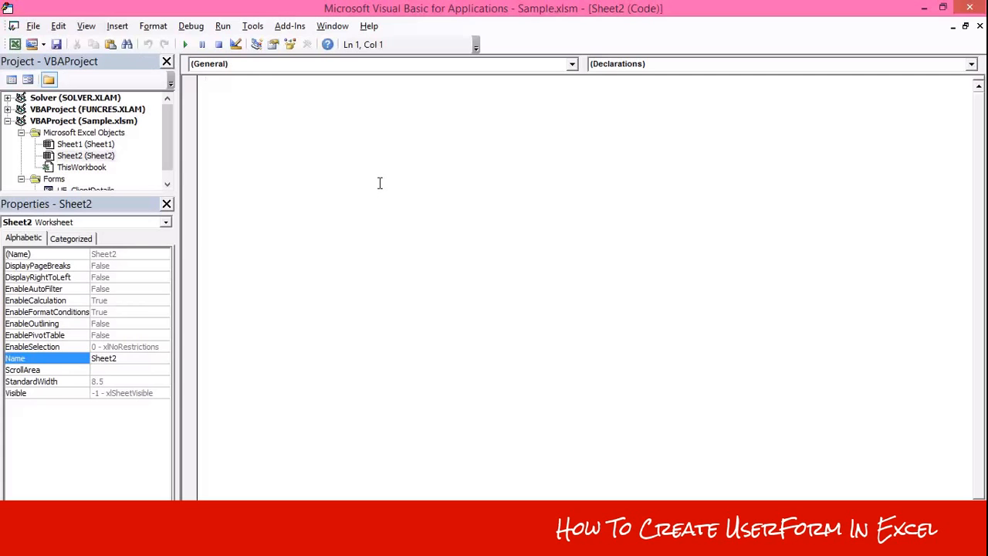
pyautogui.click(118, 27)
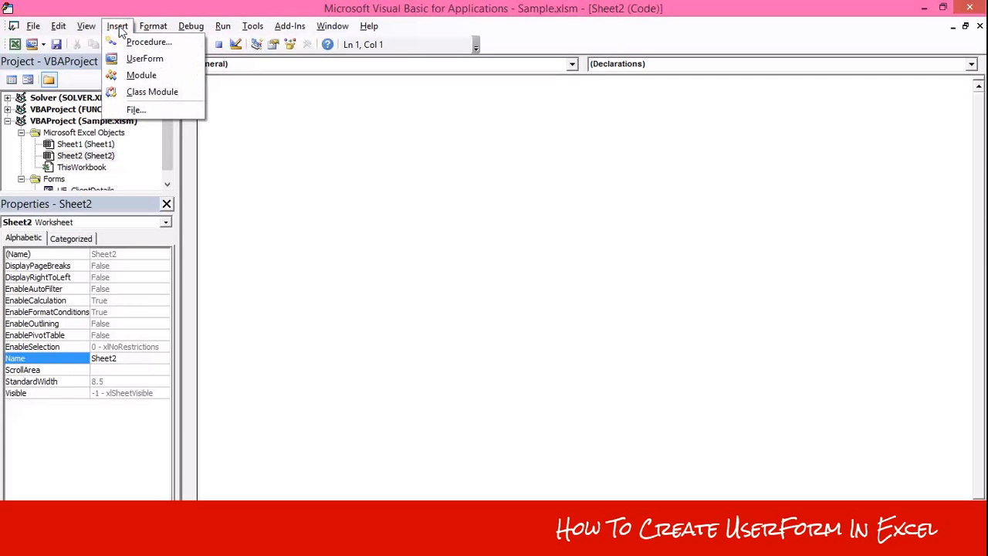
pyautogui.click(147, 59)
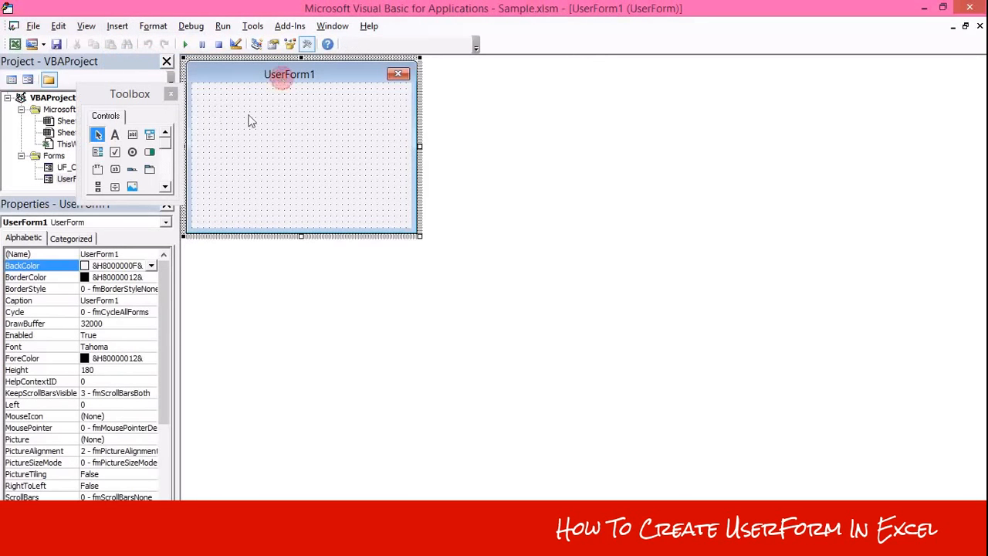
# - Enlarge the blank UserForm to a height of about 368 and place the control Toolbox just beside it
pyautogui.moveTo(420, 236); pyautogui.dragTo(708, 419)
pyautogui.moveTo(126, 93); pyautogui.dragTo(767, 71)
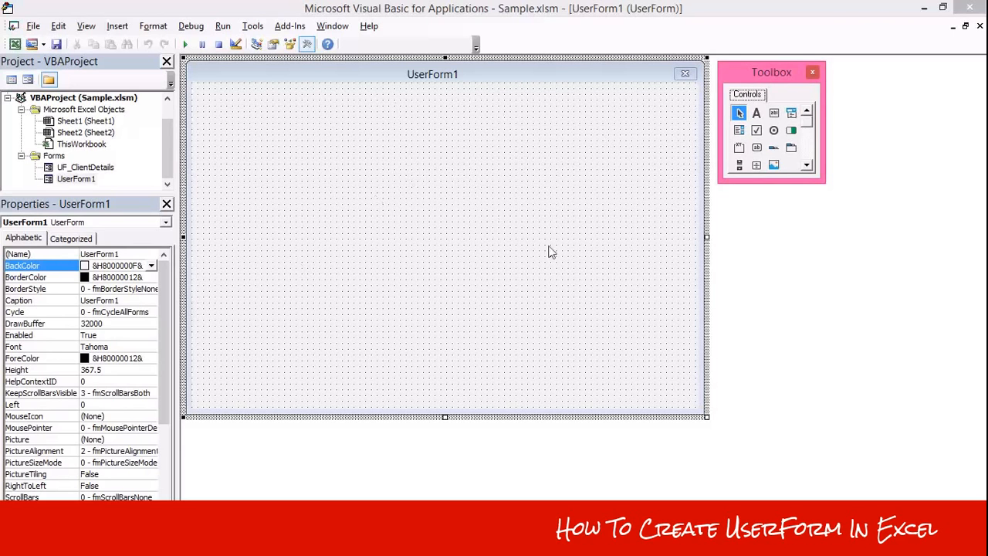
pyautogui.moveTo(768, 73); pyautogui.dragTo(821, 83)
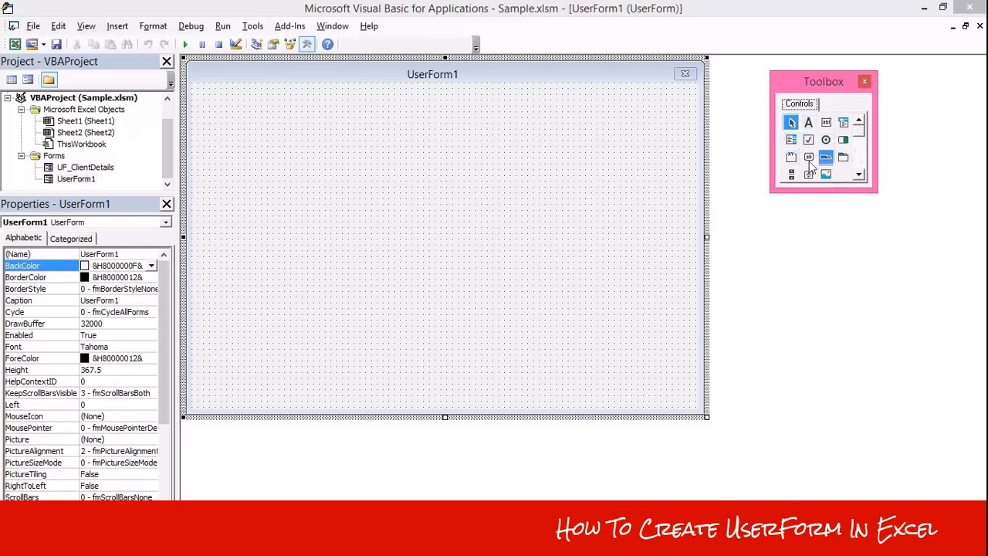
pyautogui.moveTo(809, 83); pyautogui.dragTo(755, 78)
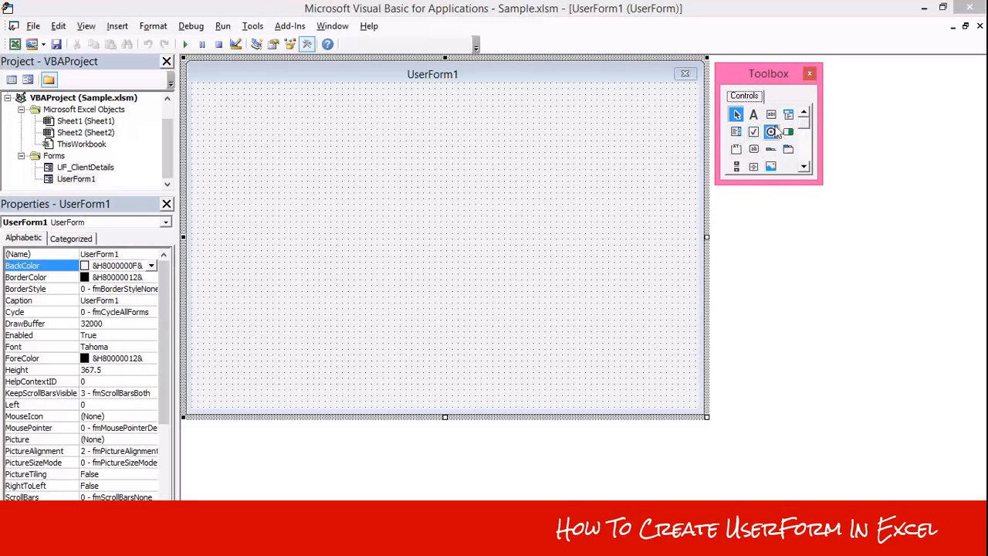
pyautogui.moveTo(765, 72); pyautogui.dragTo(757, 65)
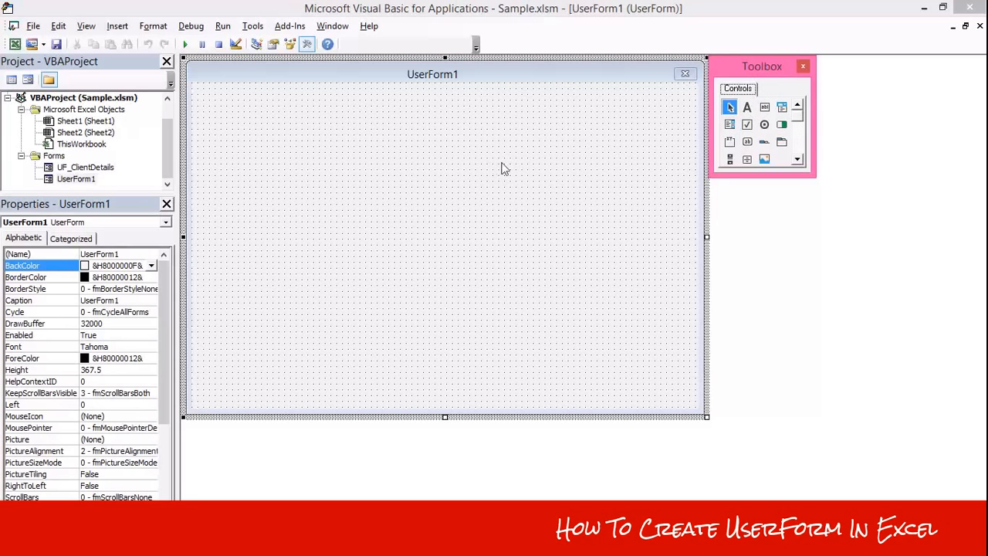
pyautogui.click(743, 66)
# - Close the Properties window, show it again and reselect the blank UserForm
pyautogui.click(87, 205)
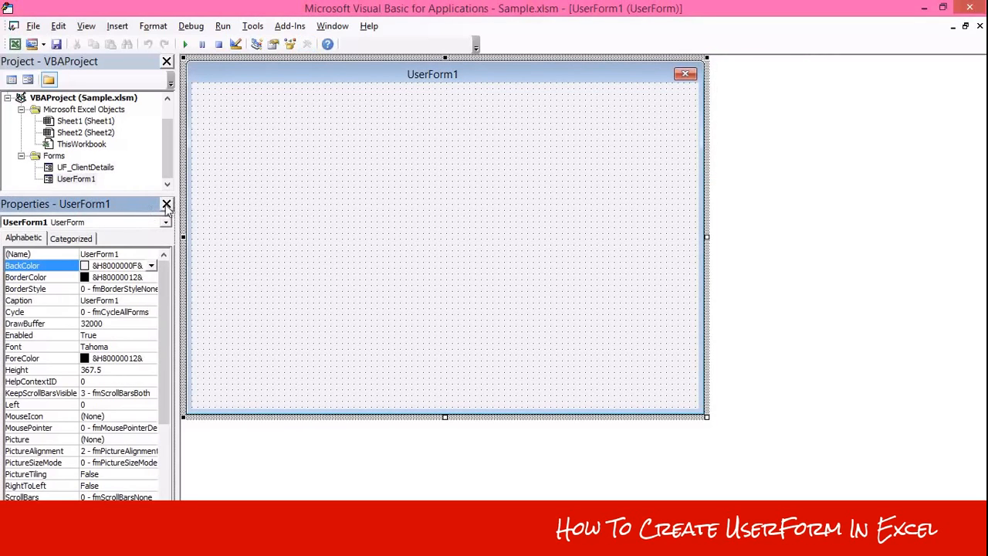
pyautogui.click(166, 205)
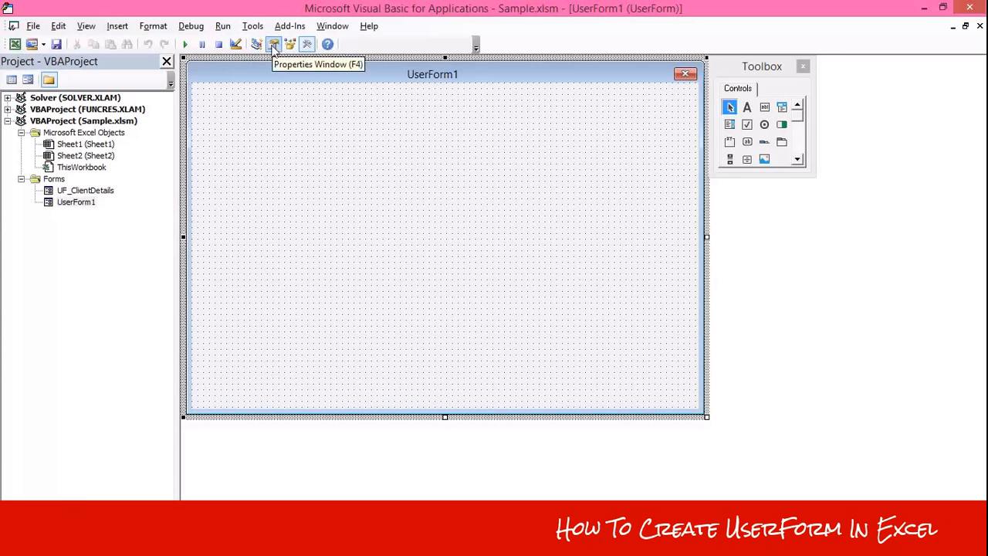
pyautogui.click(273, 44)
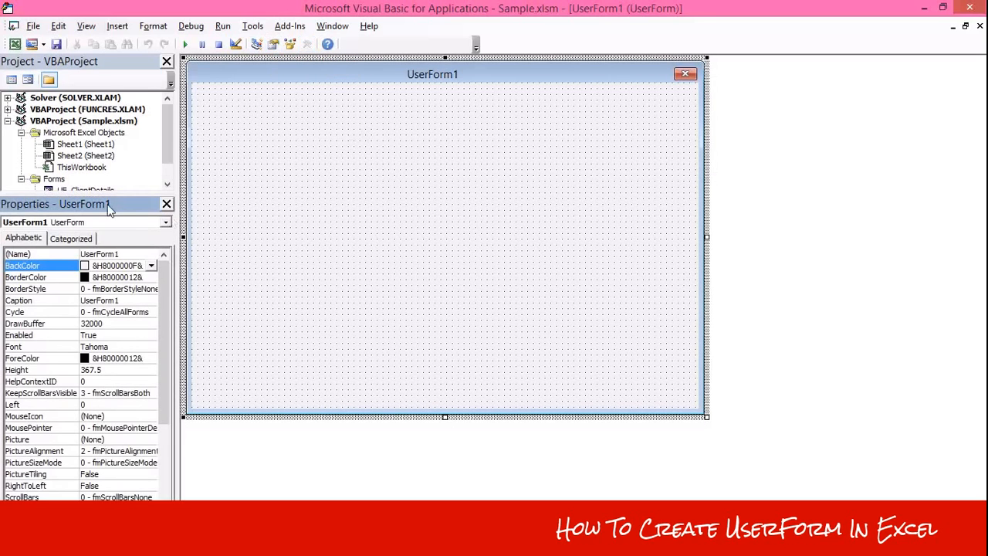
pyautogui.click(309, 196)
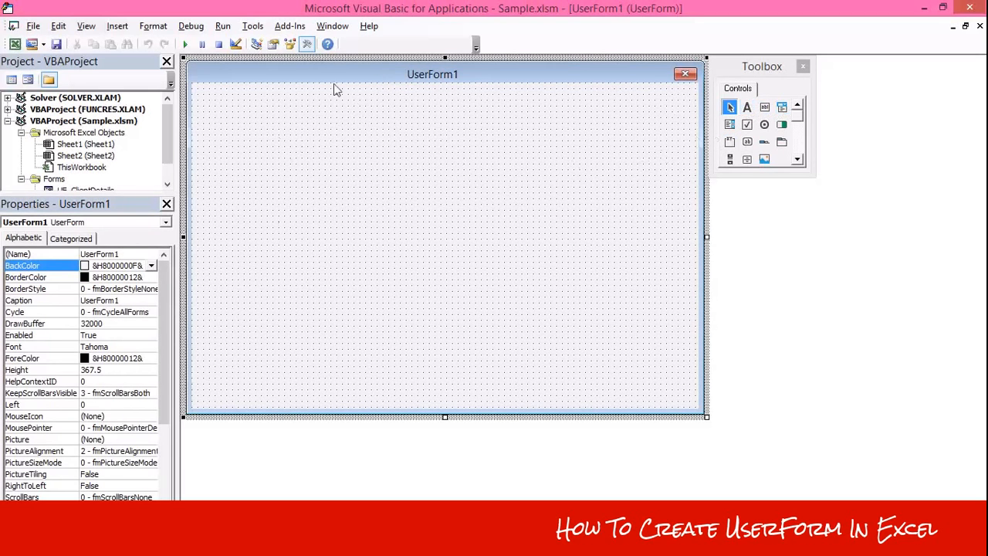
# - Set the UserForm's font to Tahoma Regular at size 10
pyautogui.click(164, 304)
pyautogui.scroll(-1, 163, 305)
pyautogui.click(39, 324)
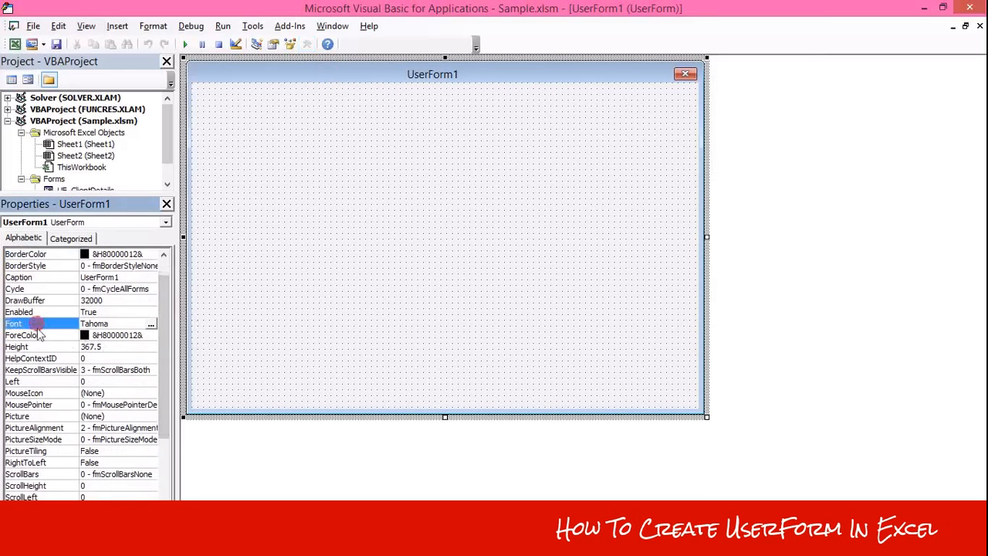
pyautogui.click(151, 324)
pyautogui.click(236, 161)
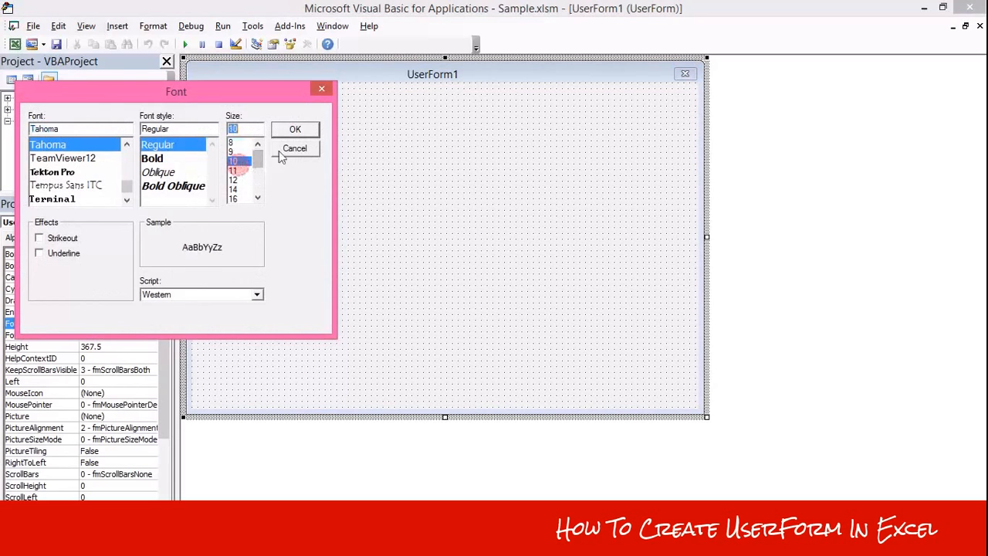
pyautogui.click(294, 130)
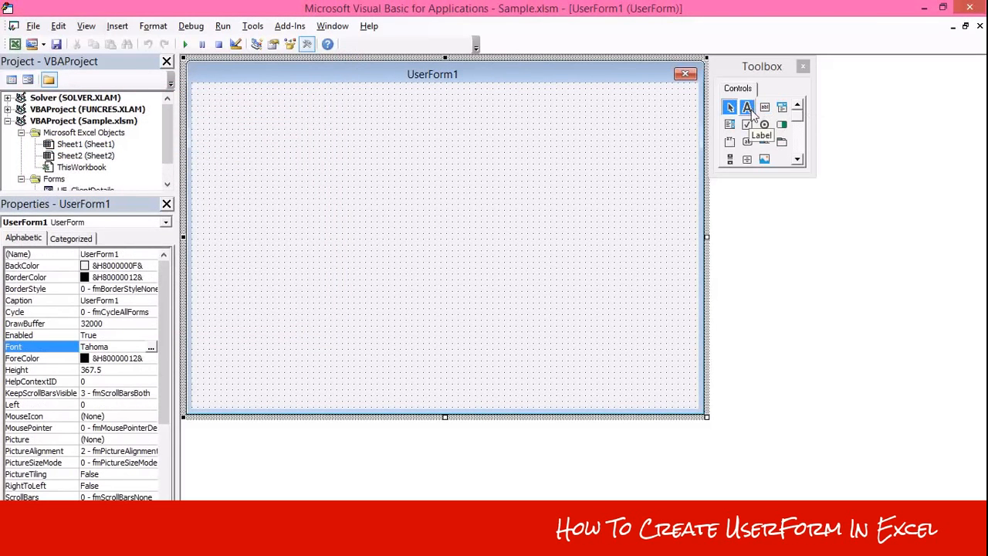
pyautogui.click(368, 75)
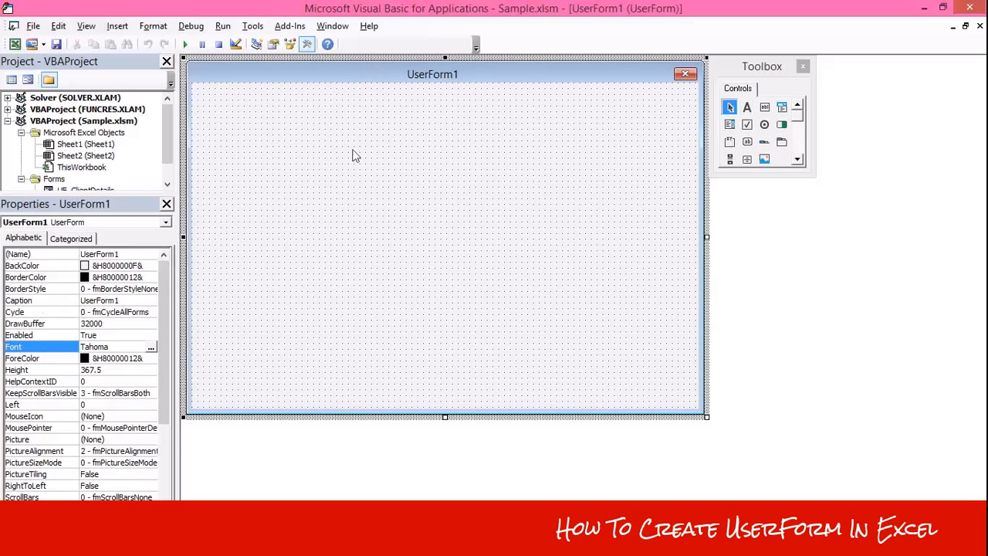
# - Change the UserForm's caption to "Employee Details"
pyautogui.click(23, 301)
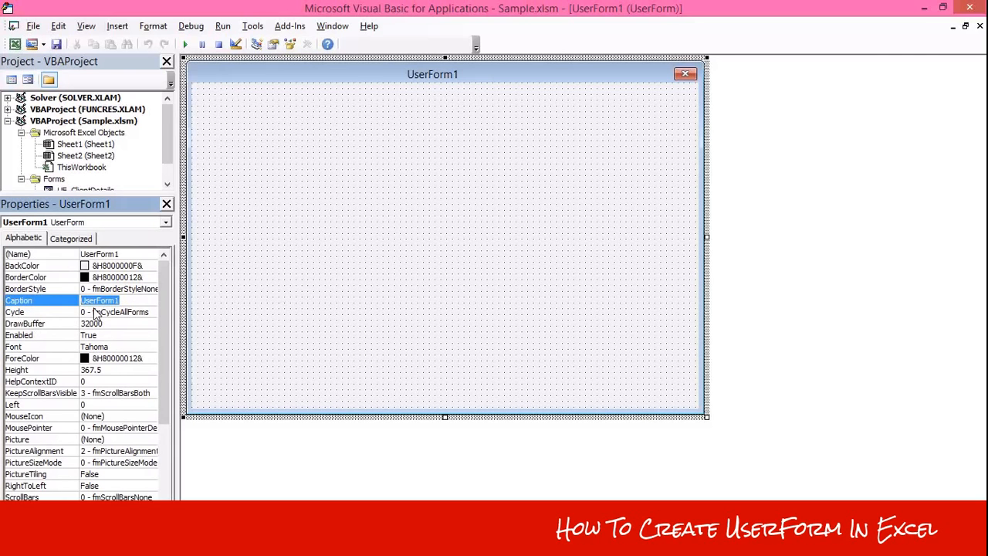
pyautogui.write('New')
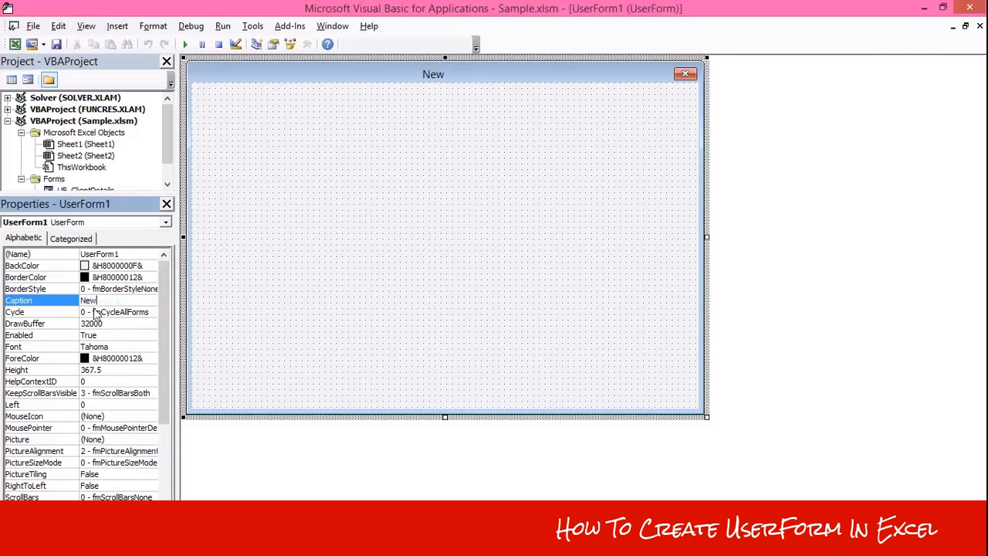
pyautogui.press('BackSpace')
pyautogui.press('BackSpace')
pyautogui.press('BackSpace')
pyautogui.press('BackSpace')
pyautogui.write('Employee Details')
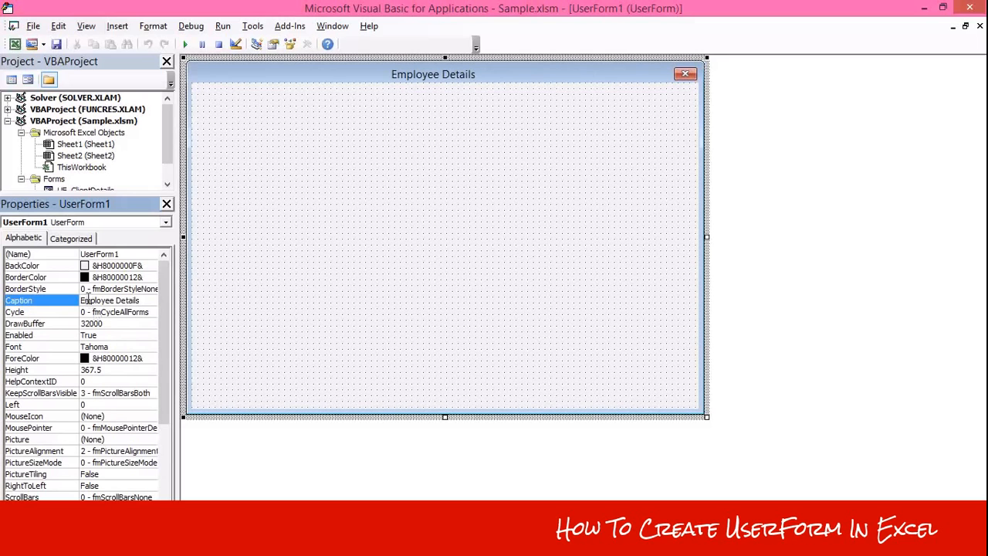
pyautogui.click(412, 214)
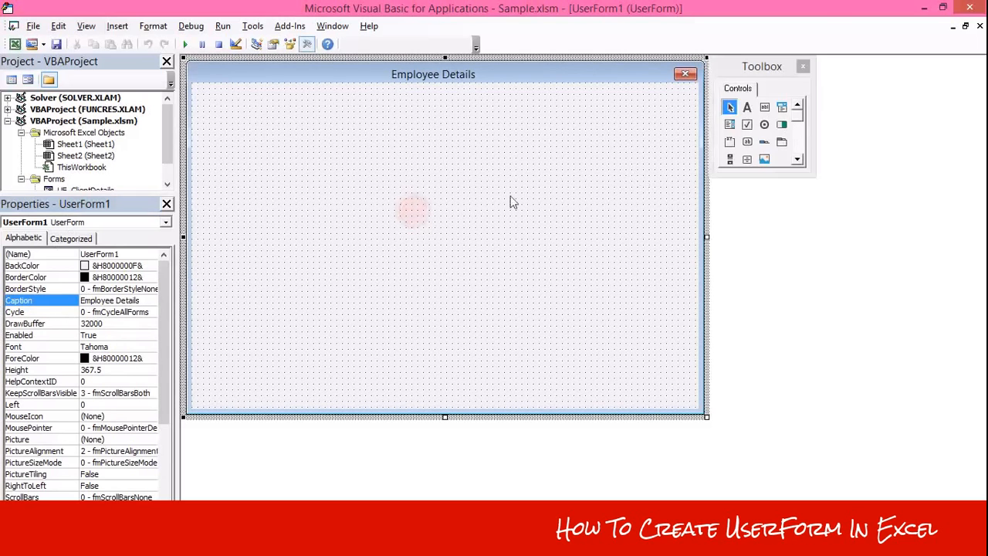
# - Add a narrow label about 18 high in the form's upper-left corner and caption it "First Name"
pyautogui.click(747, 106)
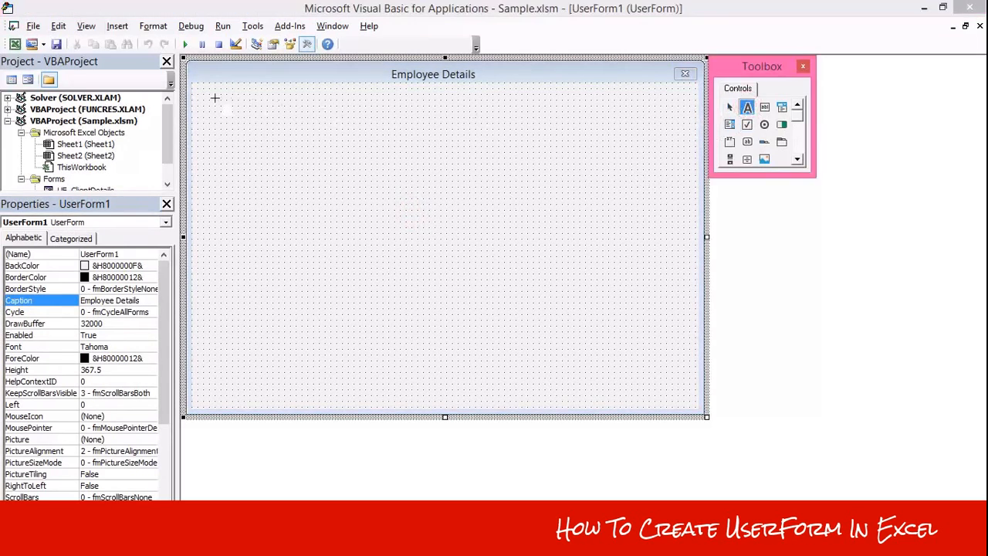
pyautogui.moveTo(203, 93); pyautogui.dragTo(270, 114)
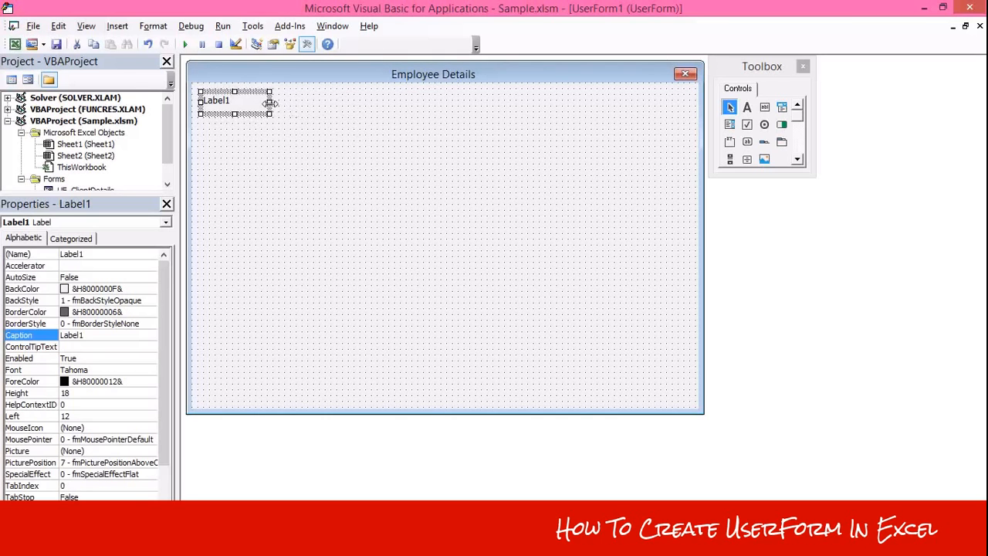
pyautogui.click(250, 141)
pyautogui.click(231, 104)
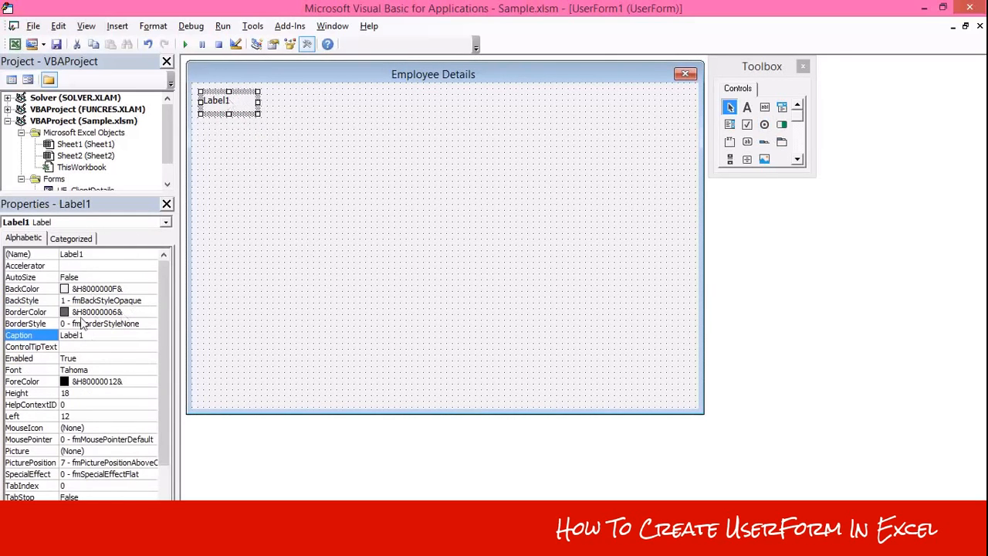
pyautogui.click(50, 335)
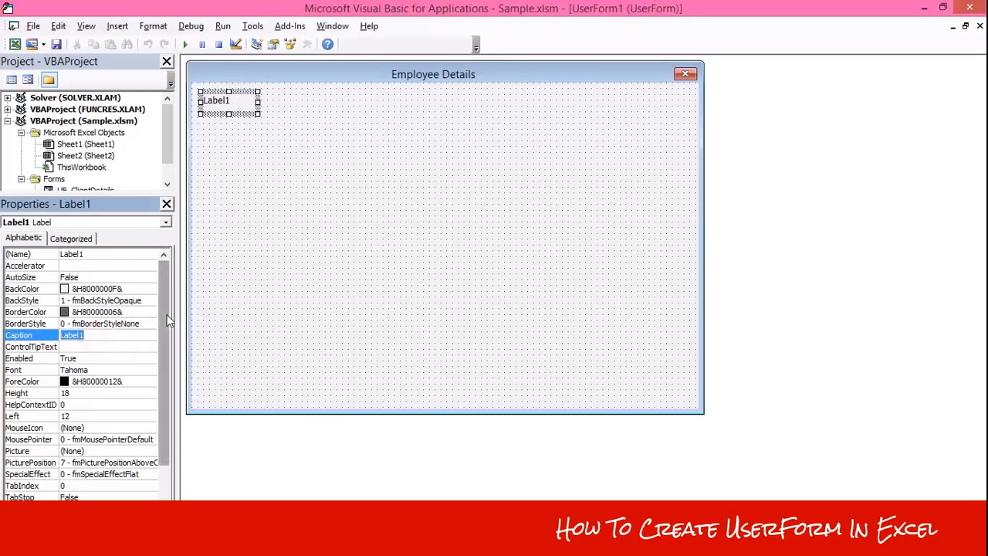
pyautogui.write('First Name')
pyautogui.press('Return')
pyautogui.click(312, 232)
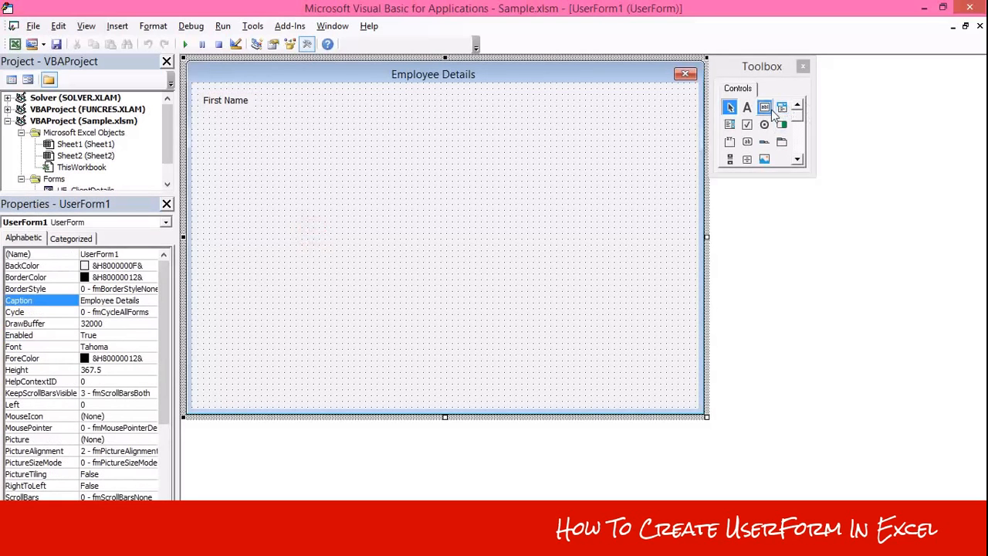
# - Draw a text box about 24 high directly beside the First Name label
pyautogui.click(764, 107)
pyautogui.moveTo(255, 91); pyautogui.dragTo(395, 112)
pyautogui.click(316, 138)
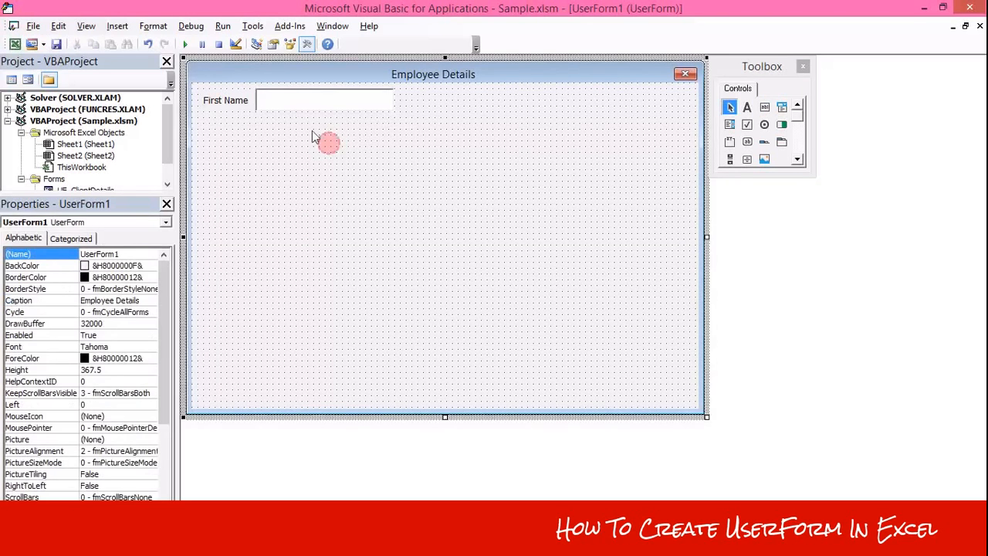
pyautogui.click(288, 98)
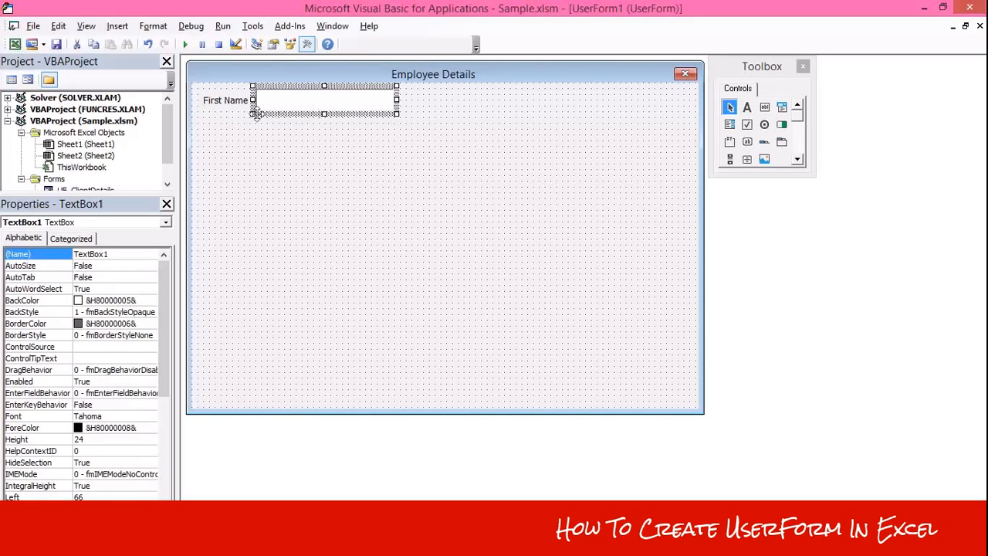
pyautogui.click(285, 139)
pyautogui.click(297, 101)
# - Add a label about 24 high in the right half of the form's first row and caption it "Last Name"
pyautogui.click(746, 107)
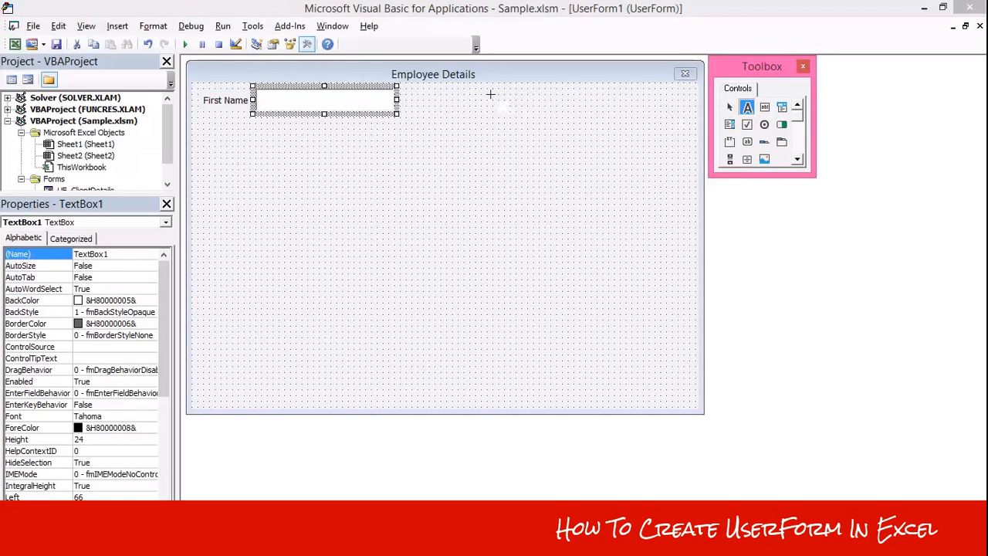
pyautogui.moveTo(489, 90); pyautogui.dragTo(554, 114)
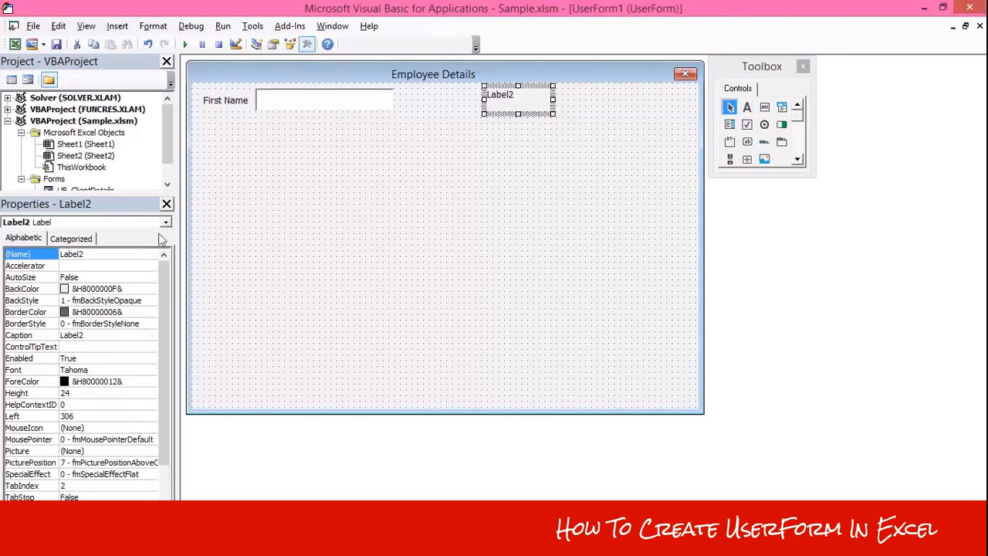
pyautogui.click(31, 334)
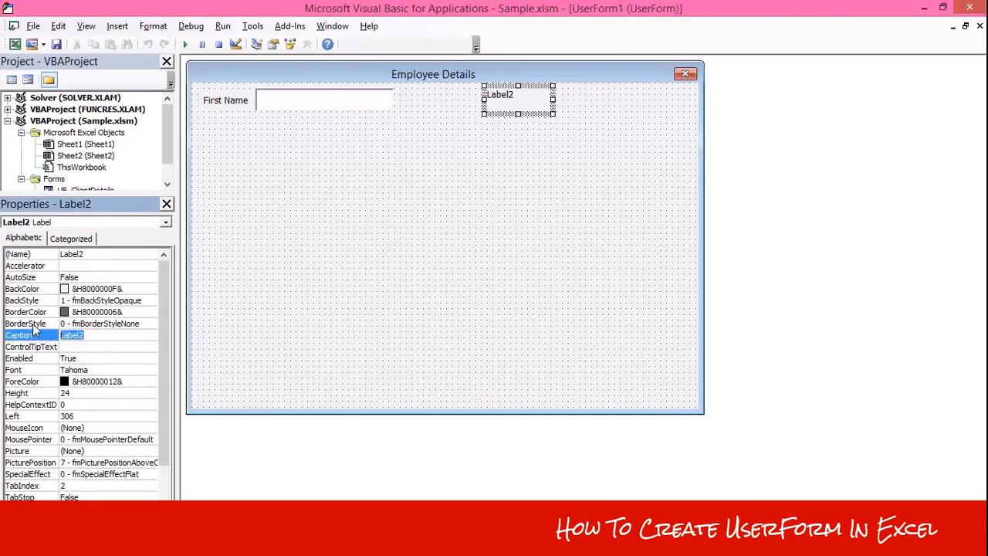
pyautogui.write('Last Nmae')
pyautogui.press('BackSpace')
pyautogui.press('BackSpace')
pyautogui.press('BackSpace')
pyautogui.write('ame')
pyautogui.click(281, 299)
# - Draw a text box beside the Last Name label and shift both left, to about 270 for the label and 342 for the box
pyautogui.click(764, 108)
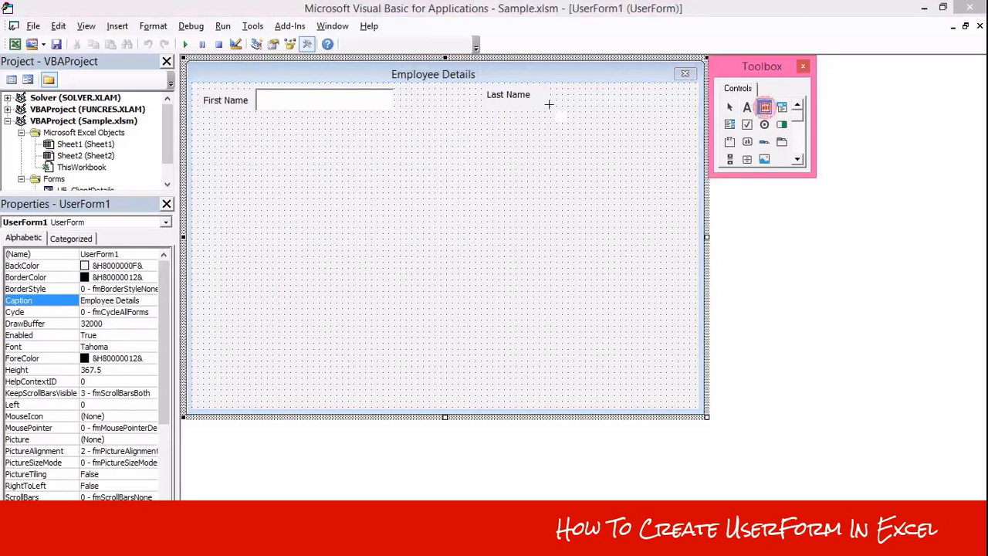
pyautogui.moveTo(549, 92); pyautogui.dragTo(683, 107)
pyautogui.moveTo(518, 97); pyautogui.dragTo(481, 103)
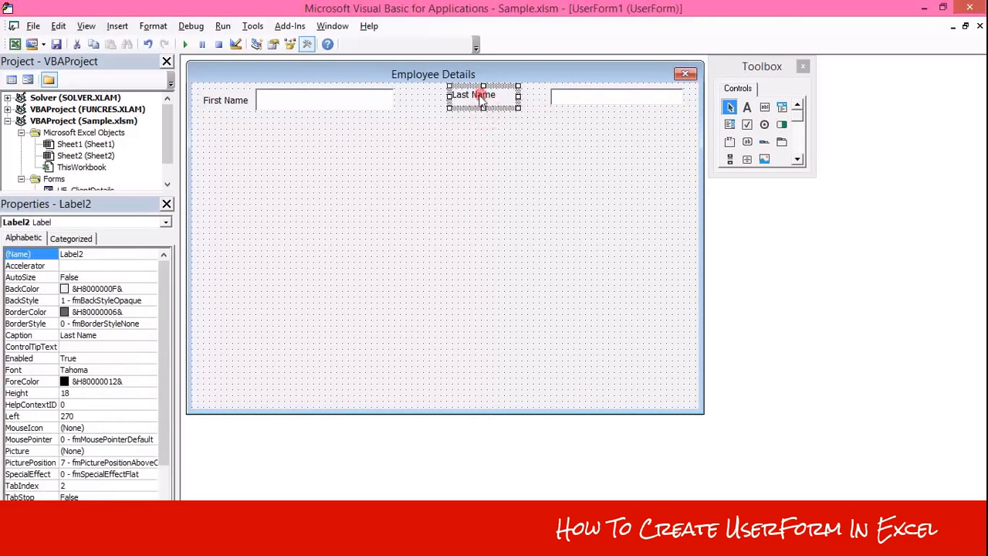
pyautogui.moveTo(558, 99); pyautogui.dragTo(527, 100)
# - Adjust the Last Name and First Name text boxes to the same low, single-line height
pyautogui.moveTo(587, 108); pyautogui.dragTo(585, 120)
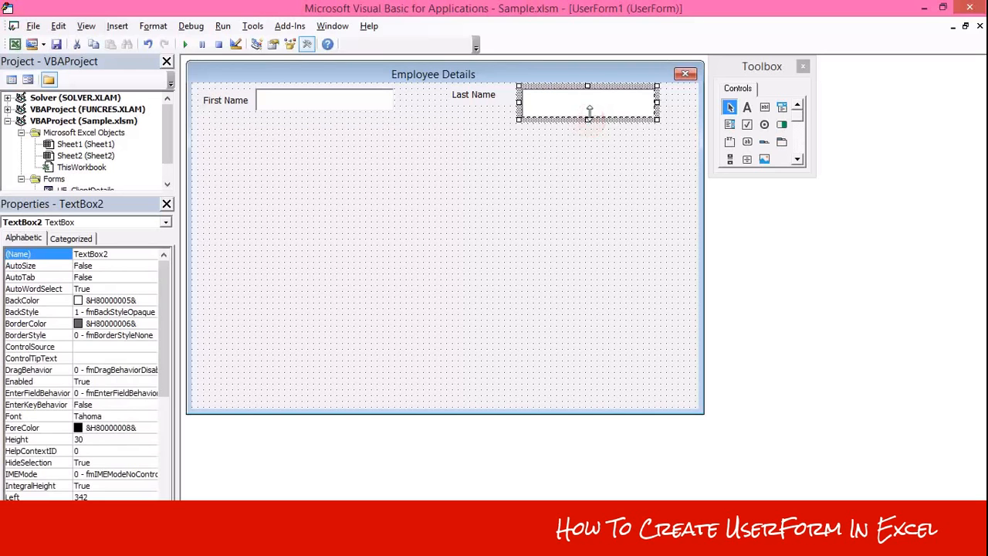
pyautogui.click(587, 116)
pyautogui.click(566, 123)
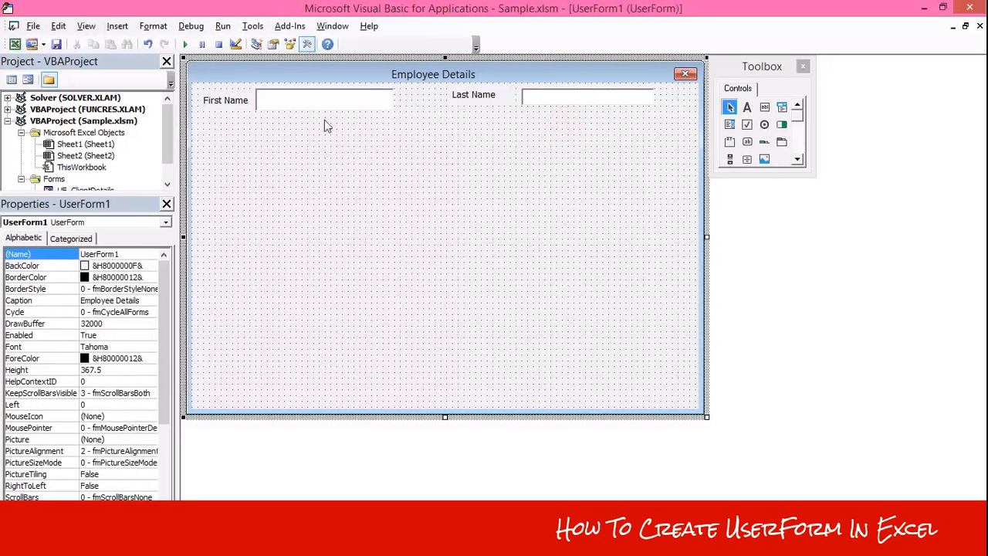
pyautogui.click(316, 101)
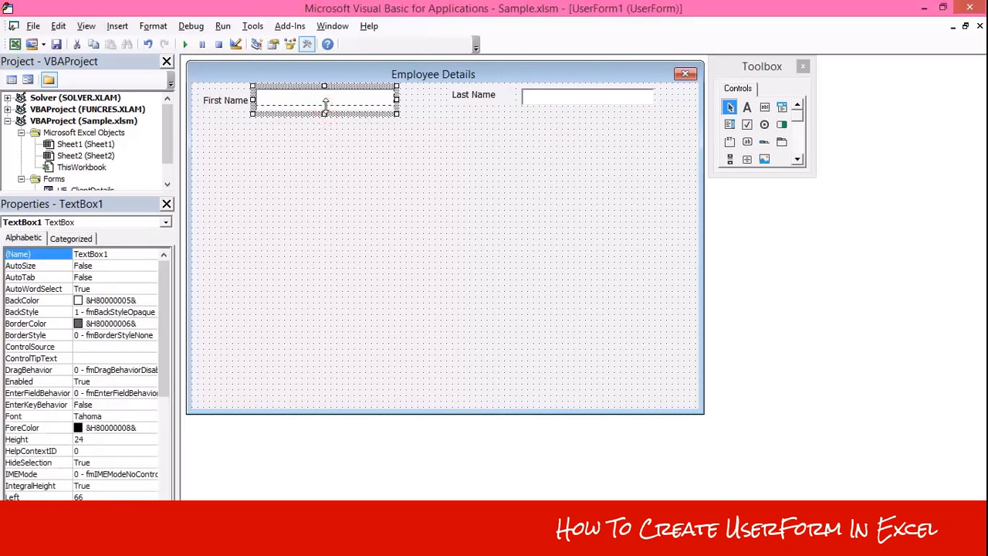
pyautogui.click(316, 144)
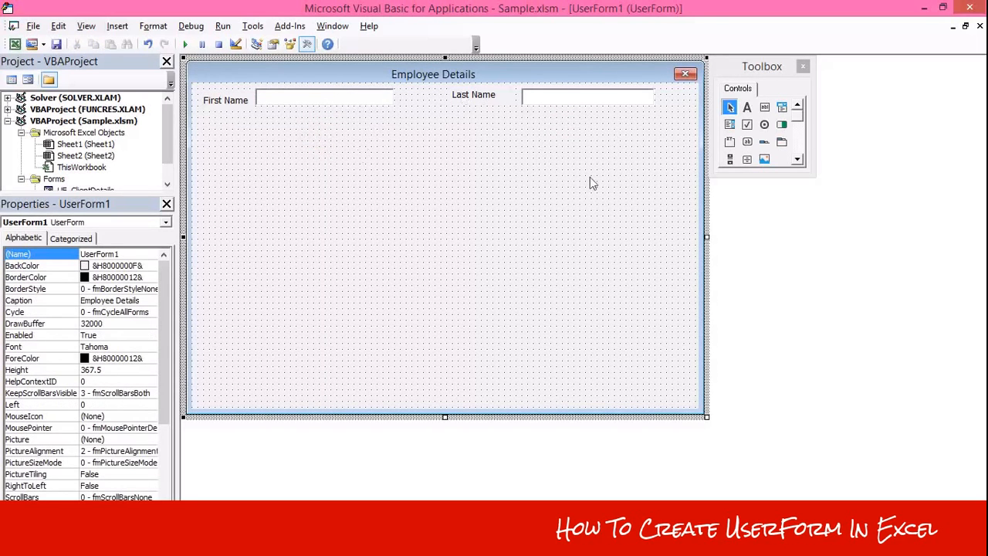
# - Add a label about 18 high beneath the First Name label and caption it "Address"
pyautogui.click(746, 106)
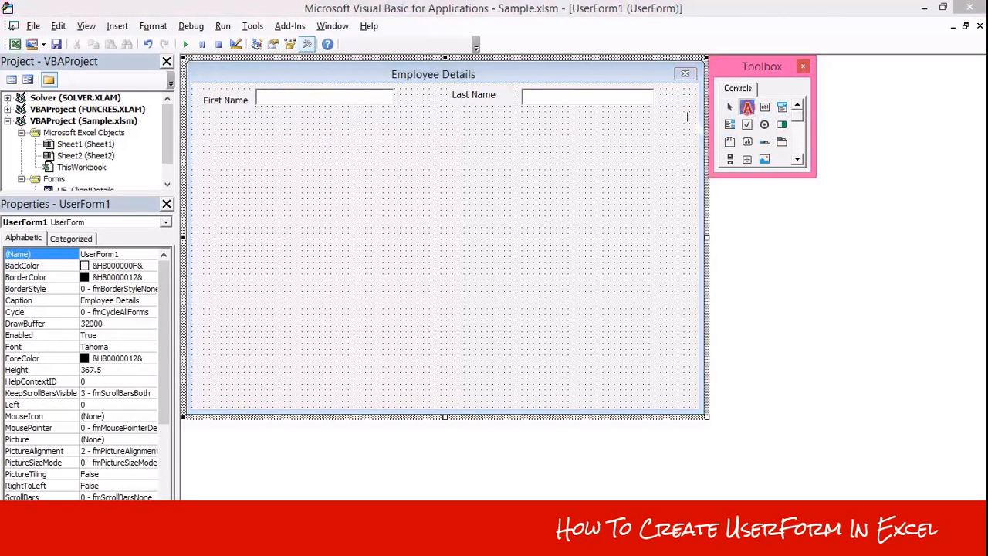
pyautogui.moveTo(206, 120); pyautogui.dragTo(254, 136)
pyautogui.click(223, 127)
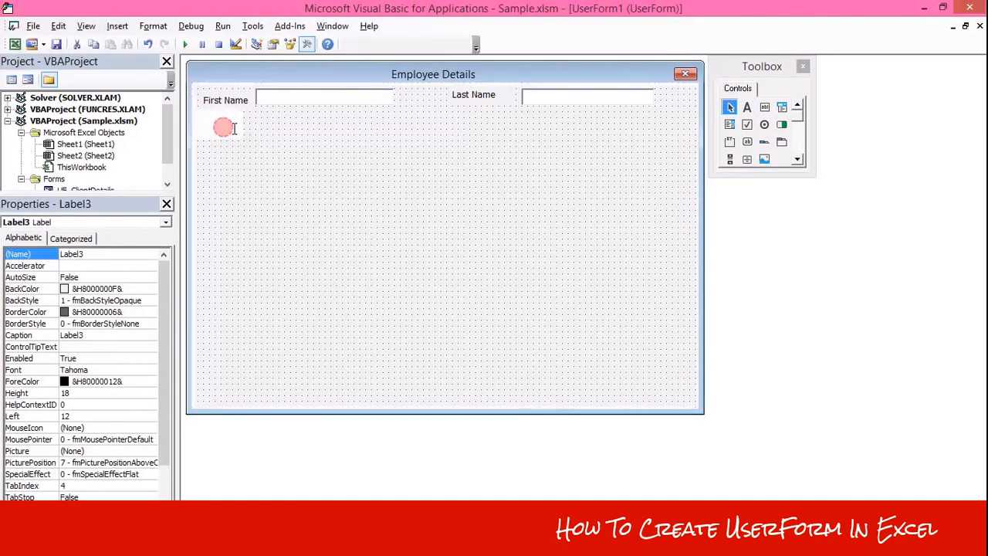
pyautogui.hotkey('ctrl', 'a')
pyautogui.write('Address')
pyautogui.click(341, 114)
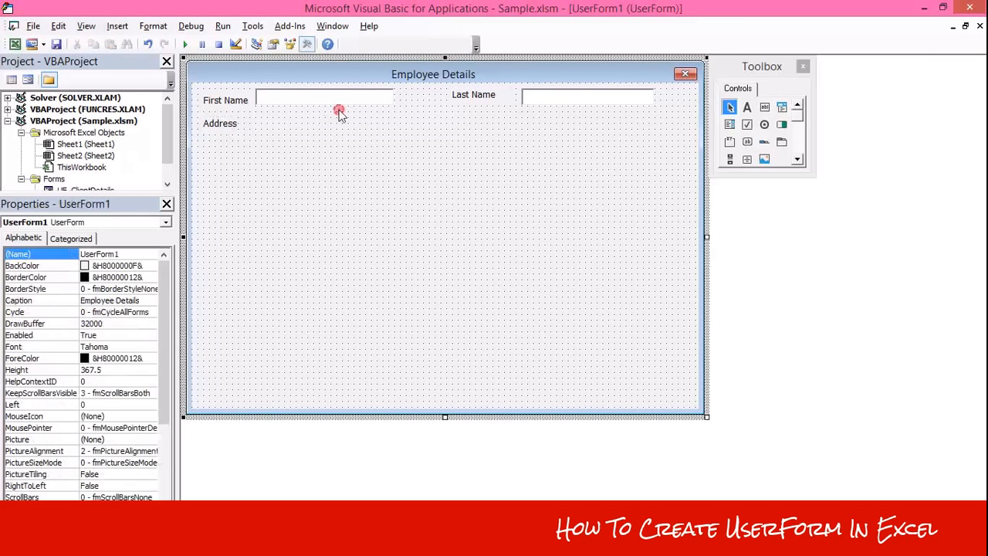
# - Draw a text box beside the Address label, as wide as the First Name text box
pyautogui.click(763, 107)
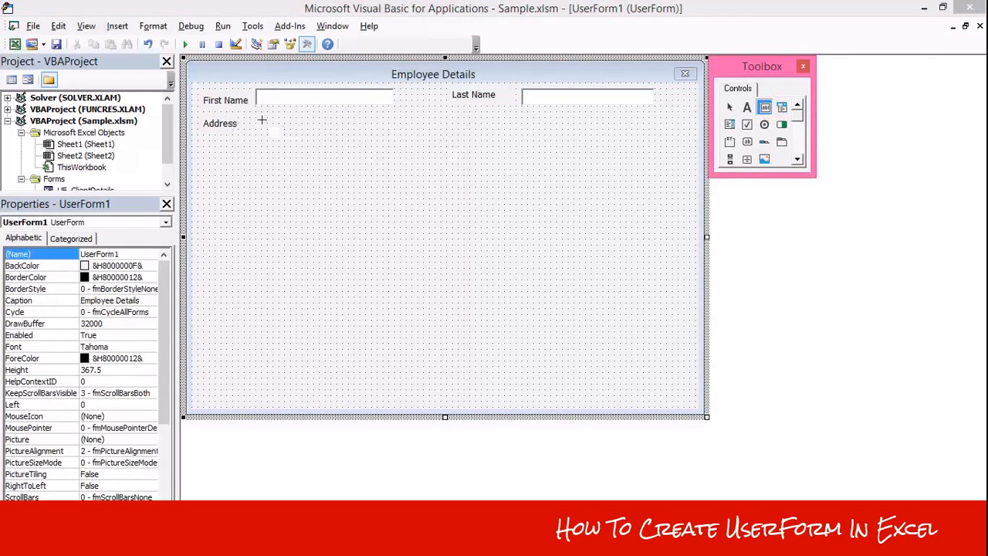
pyautogui.moveTo(254, 112)
pyautogui.mouseDown()
pyautogui.moveTo(287, 126)
pyautogui.moveTo(393, 132)
pyautogui.mouseUp()
pyautogui.click(370, 176)
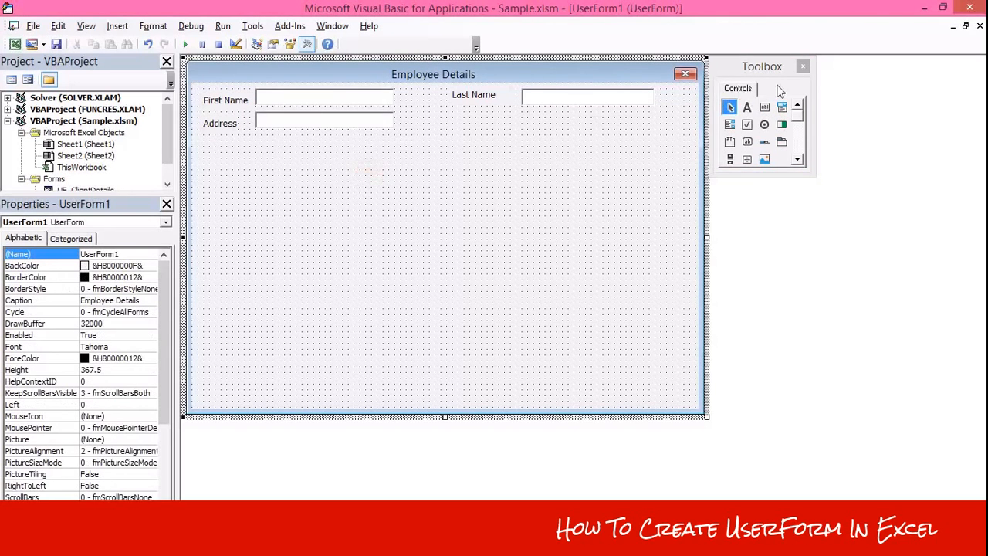
# - Add a label about 18 high beneath the Last Name label and caption it "Age"
pyautogui.click(747, 108)
pyautogui.moveTo(450, 118); pyautogui.dragTo(494, 134)
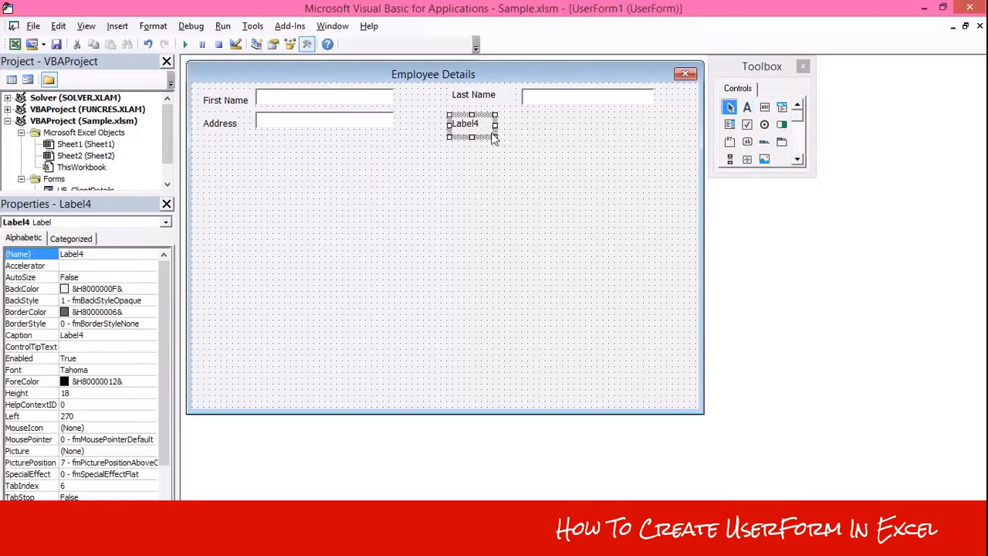
pyautogui.click(484, 128)
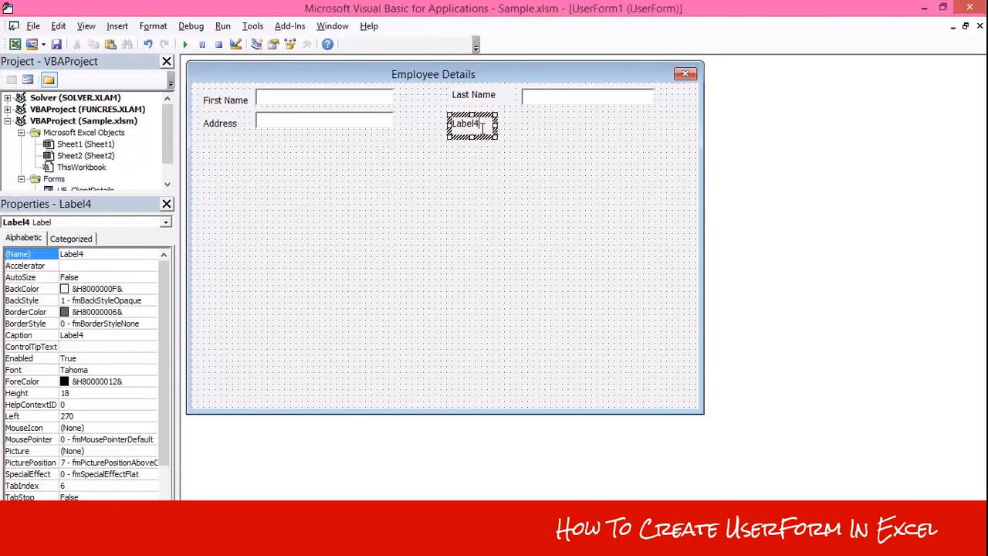
pyautogui.doubleClick(483, 127)
pyautogui.write('Age')
pyautogui.click(517, 160)
pyautogui.click(465, 128)
pyautogui.click(529, 132)
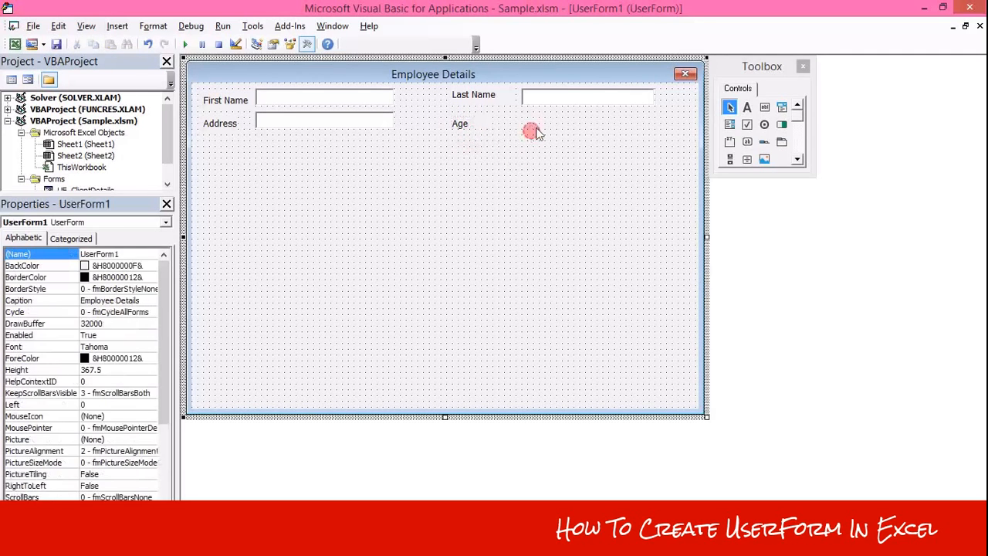
# - Draw a short text box beside the Age label and attach a narrow spin button to its right edge
pyautogui.click(764, 106)
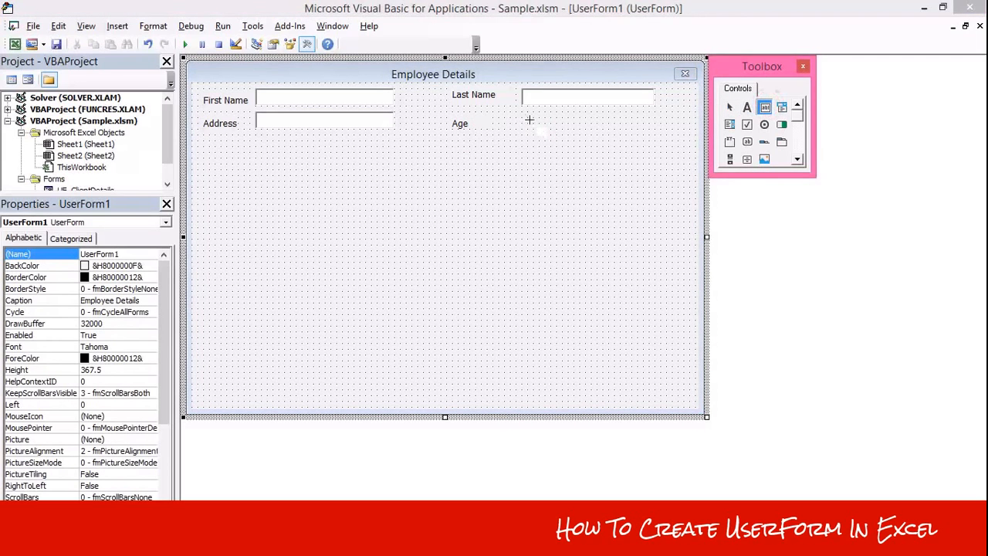
pyautogui.moveTo(521, 117); pyautogui.dragTo(554, 133)
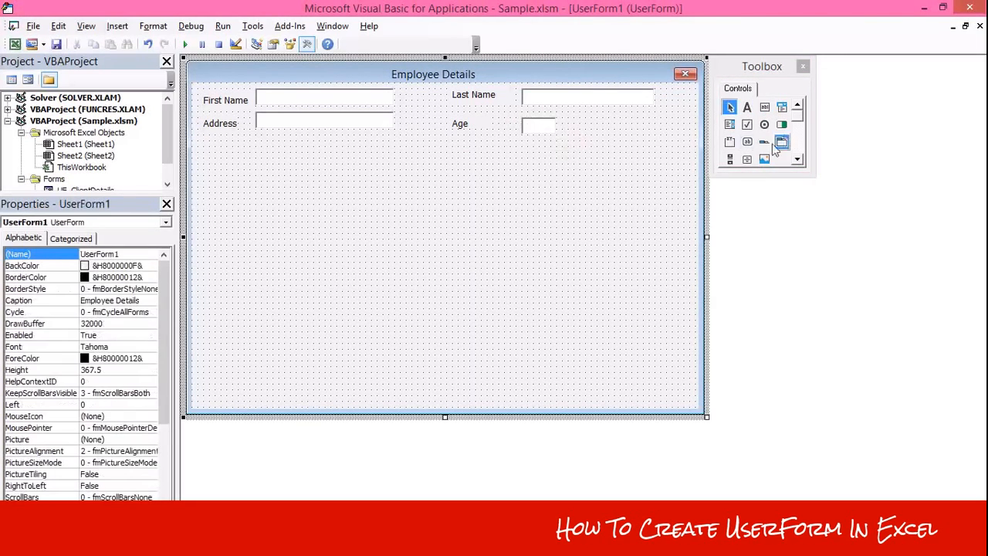
pyautogui.click(746, 159)
pyautogui.moveTo(557, 116); pyautogui.dragTo(572, 139)
pyautogui.click(529, 154)
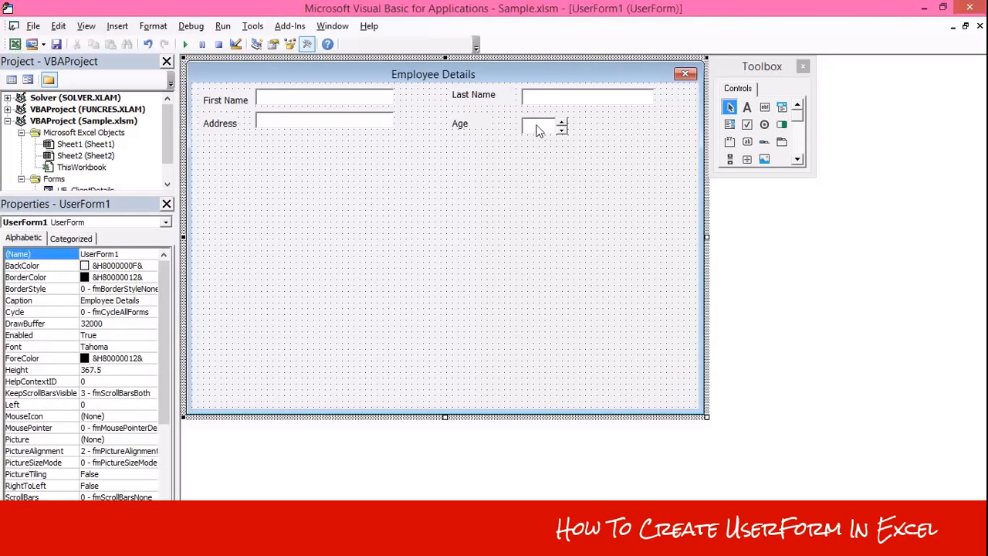
# - Move the Address text box slightly down to line up with the Age text box
pyautogui.click(536, 128)
pyautogui.click(332, 157)
pyautogui.moveTo(287, 125); pyautogui.dragTo(286, 131)
pyautogui.click(263, 176)
pyautogui.click(291, 171)
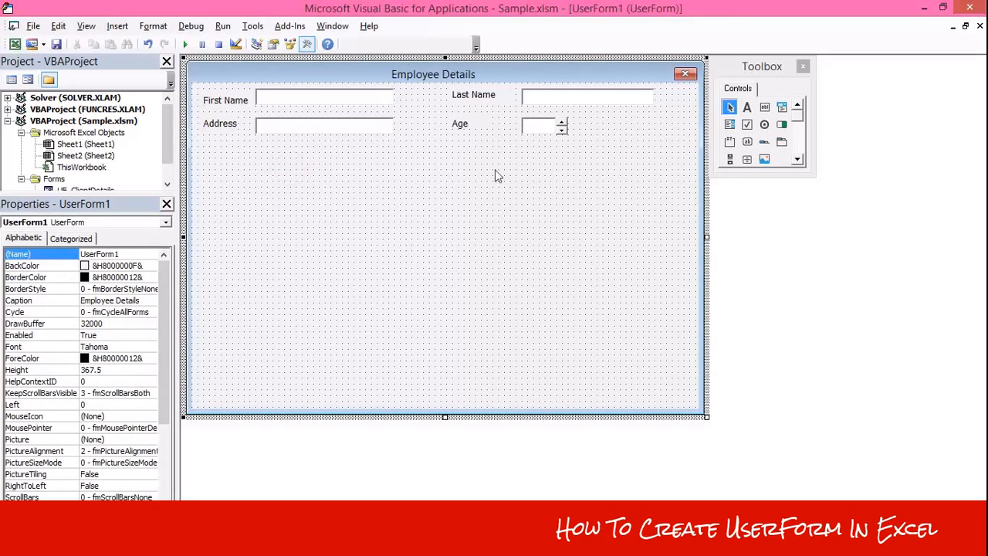
# - Add a label beneath the Address label, caption it "Gender" and reduce its height to 12
pyautogui.click(746, 107)
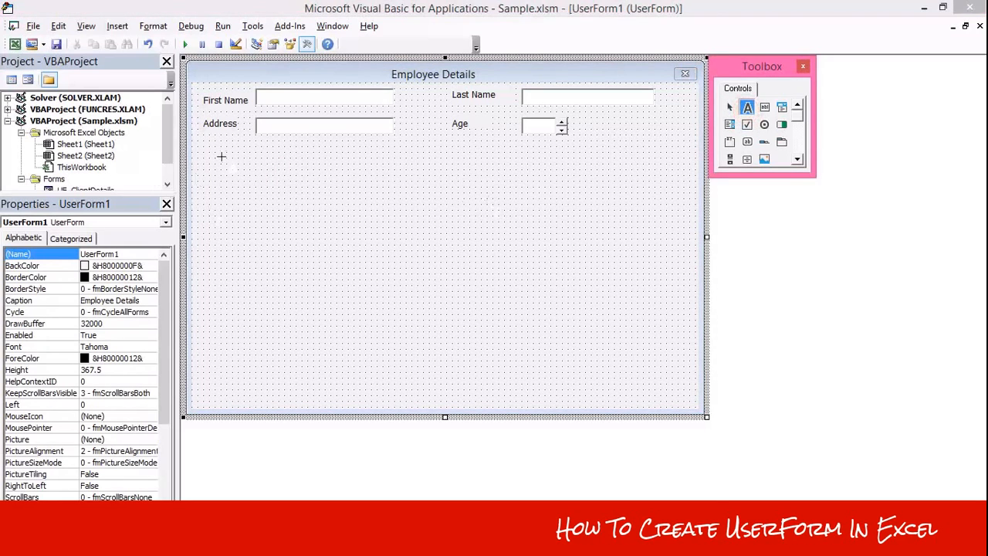
pyautogui.moveTo(201, 145); pyautogui.dragTo(250, 162)
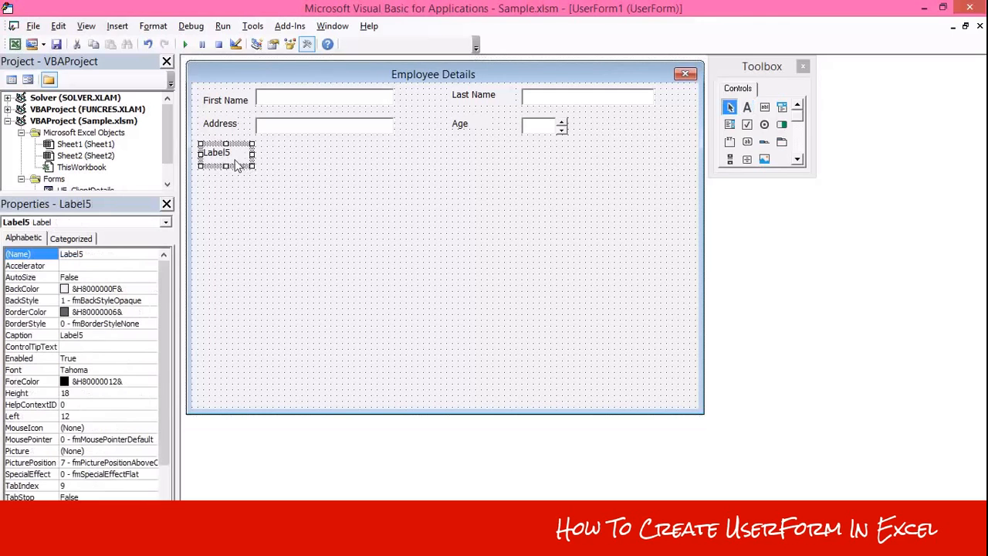
pyautogui.click(234, 157)
pyautogui.doubleClick(234, 154)
pyautogui.press('BackSpace')
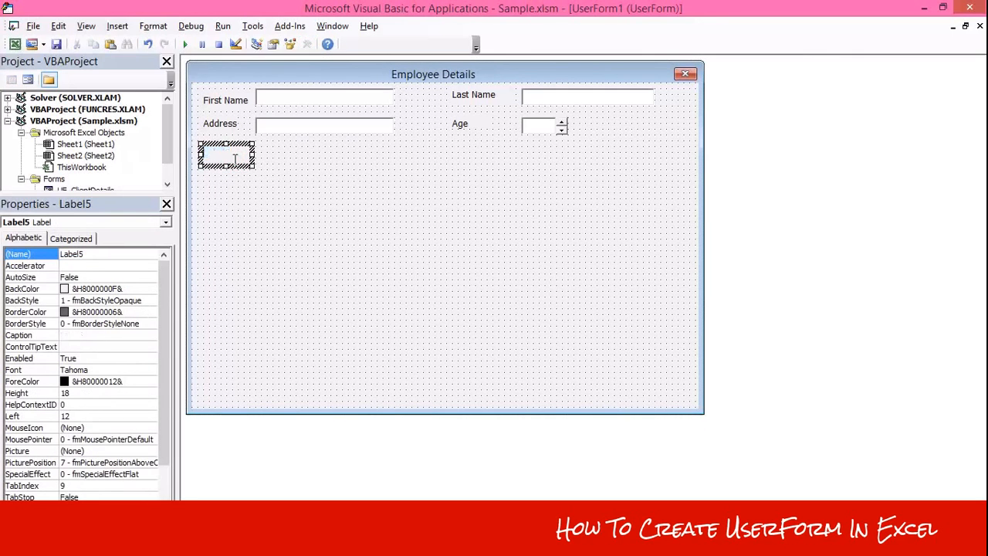
pyautogui.write('Gender')
pyautogui.click(247, 188)
pyautogui.click(231, 156)
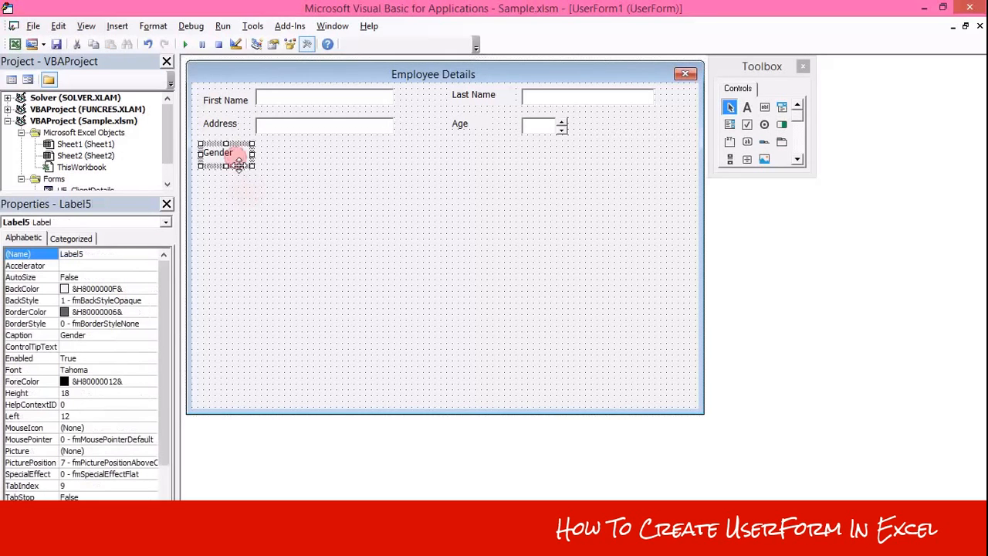
pyautogui.click(226, 163)
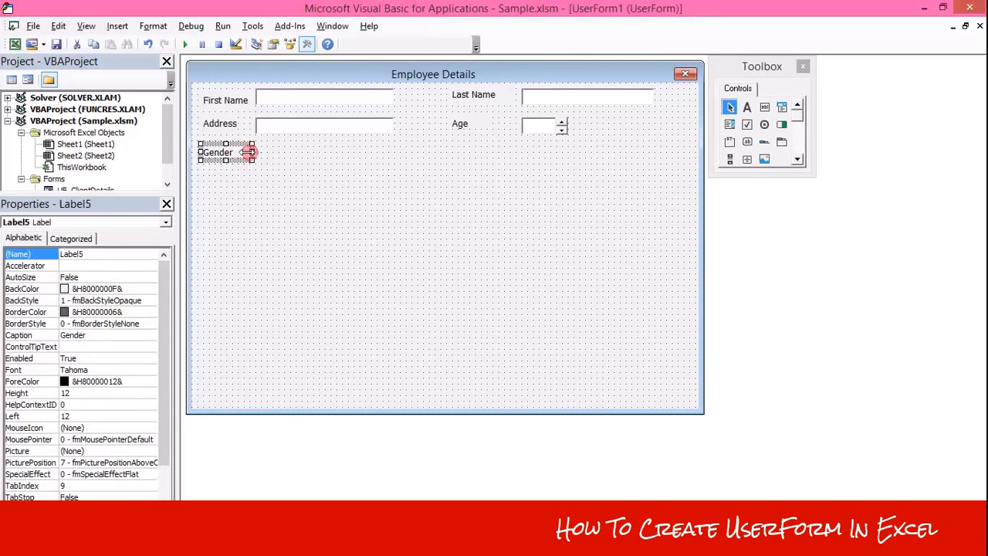
pyautogui.click(247, 179)
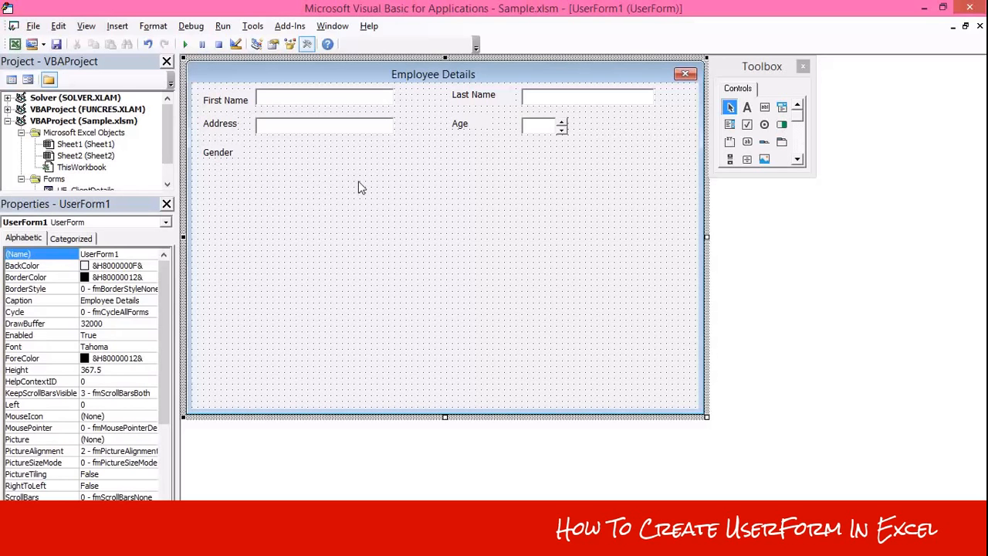
# - Draw a frame beside the Gender label with an option button inside, and enlarge their heights to 42 and 21
pyautogui.click(729, 141)
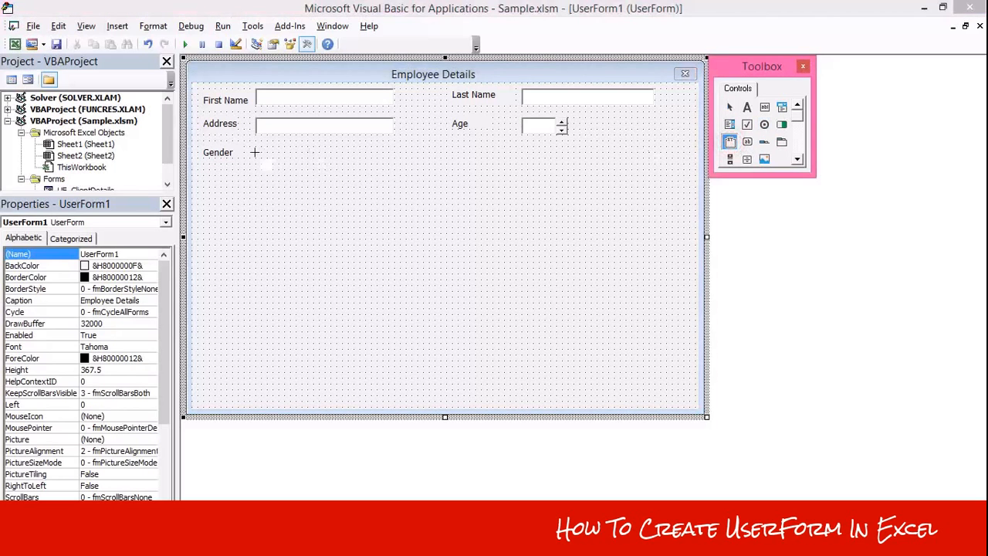
pyautogui.moveTo(253, 141); pyautogui.dragTo(395, 170)
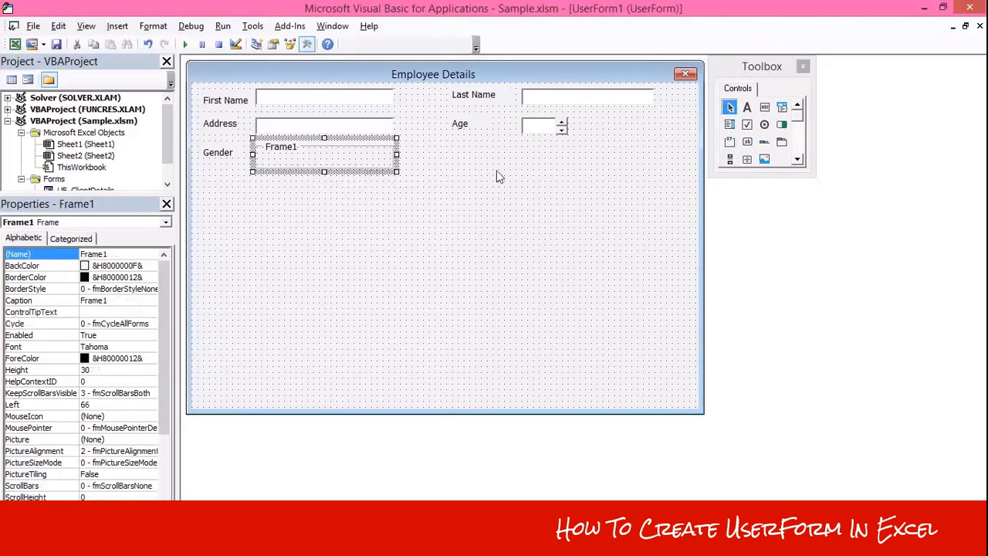
pyautogui.click(763, 127)
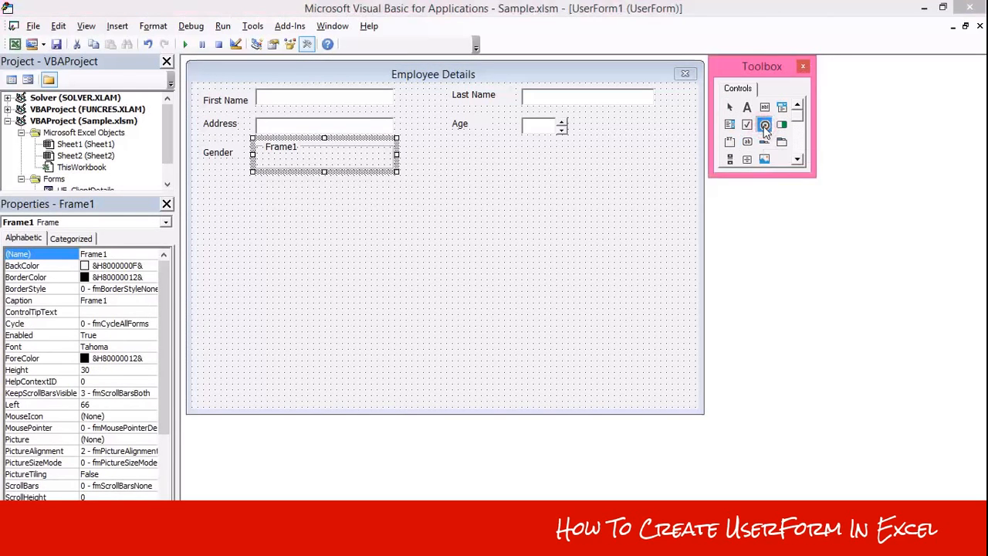
pyautogui.moveTo(260, 152); pyautogui.dragTo(327, 164)
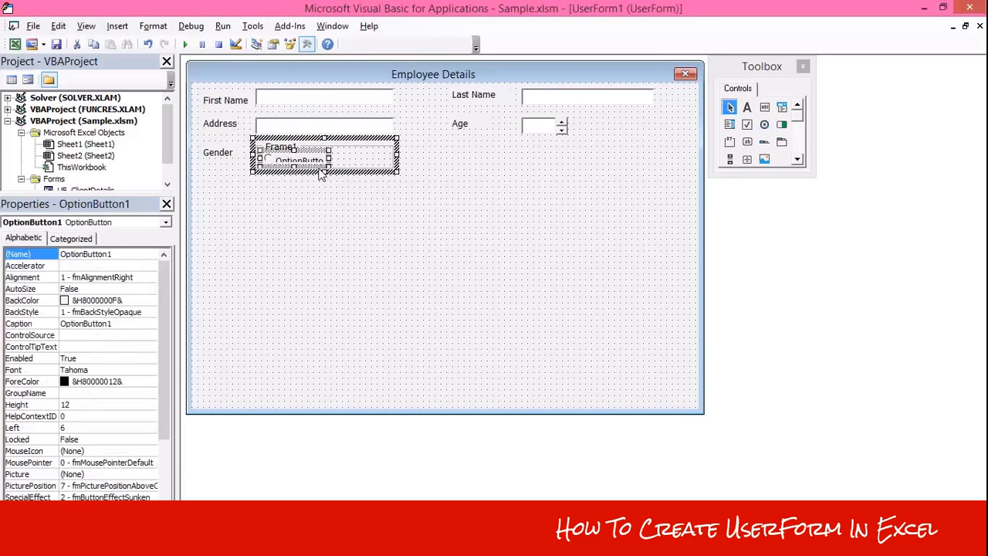
pyautogui.click(361, 160)
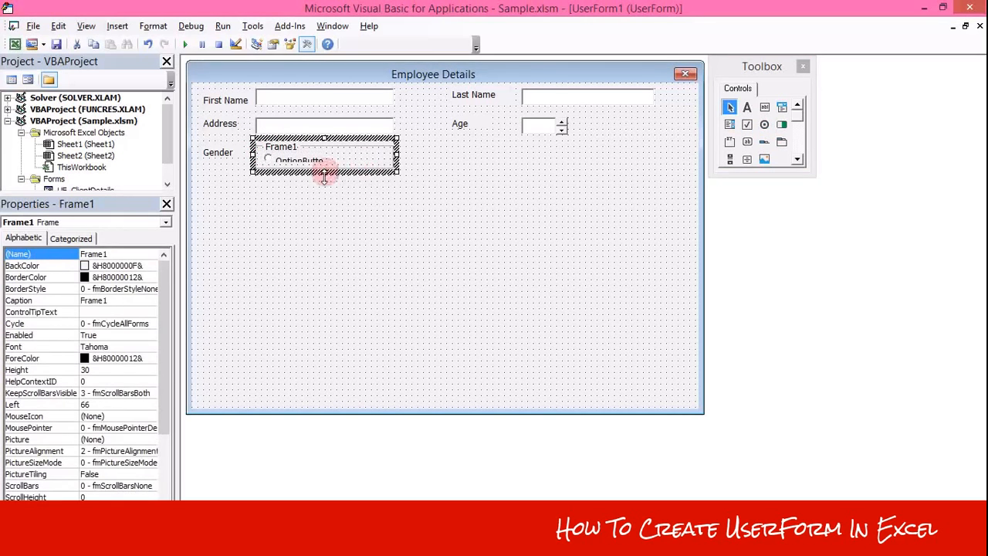
pyautogui.moveTo(326, 181); pyautogui.dragTo(295, 176)
pyautogui.click(295, 167)
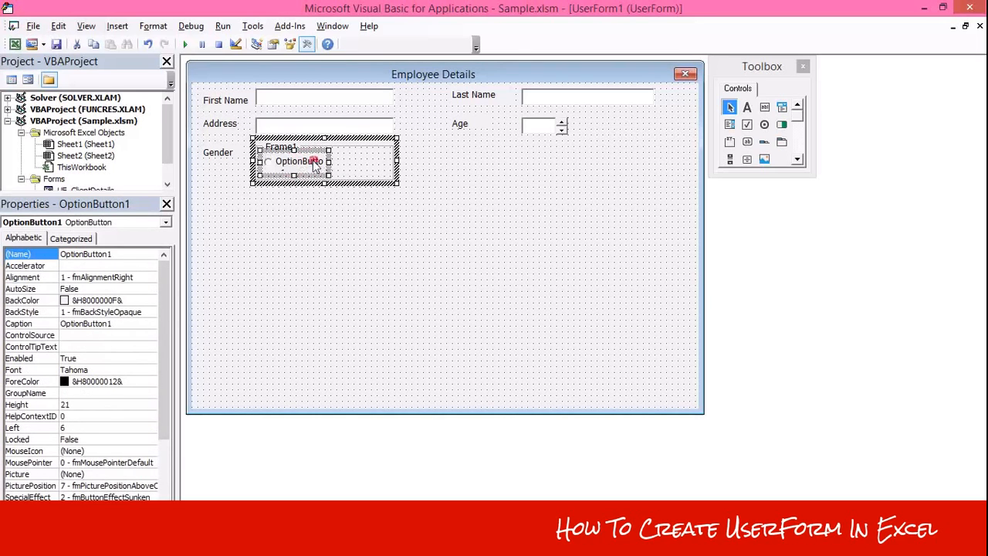
# - Caption the option button "Male" and narrow it to leave room beside it in the frame
pyautogui.click(317, 165)
pyautogui.hotkey('ctrl', 'a')
pyautogui.write('Mak')
pyautogui.press('BackSpace')
pyautogui.write('le')
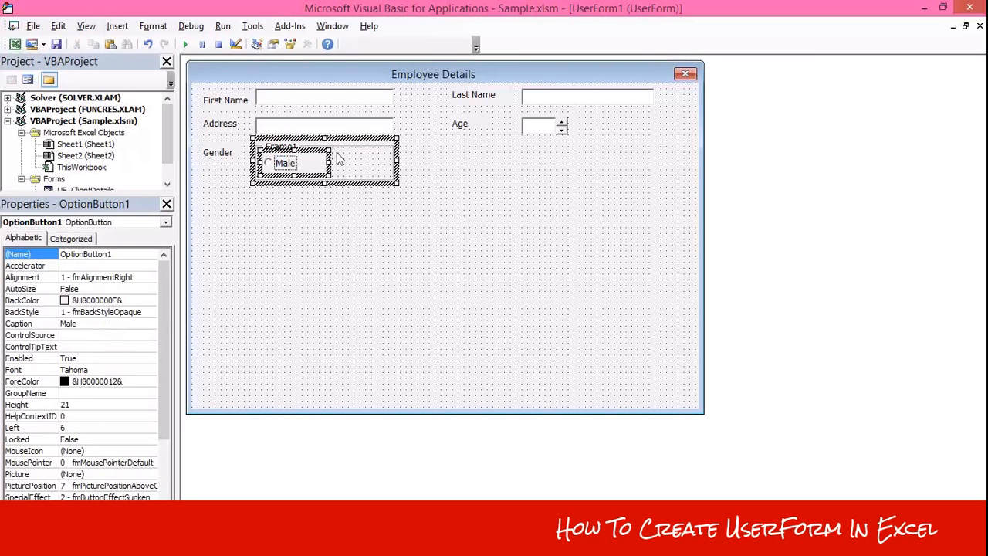
pyautogui.click(353, 168)
pyautogui.click(320, 170)
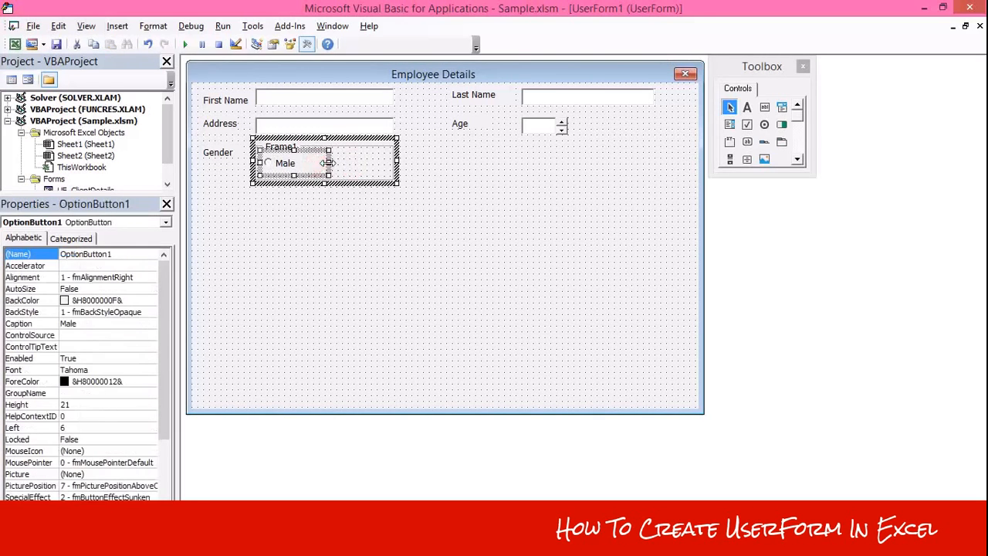
pyautogui.click(328, 176)
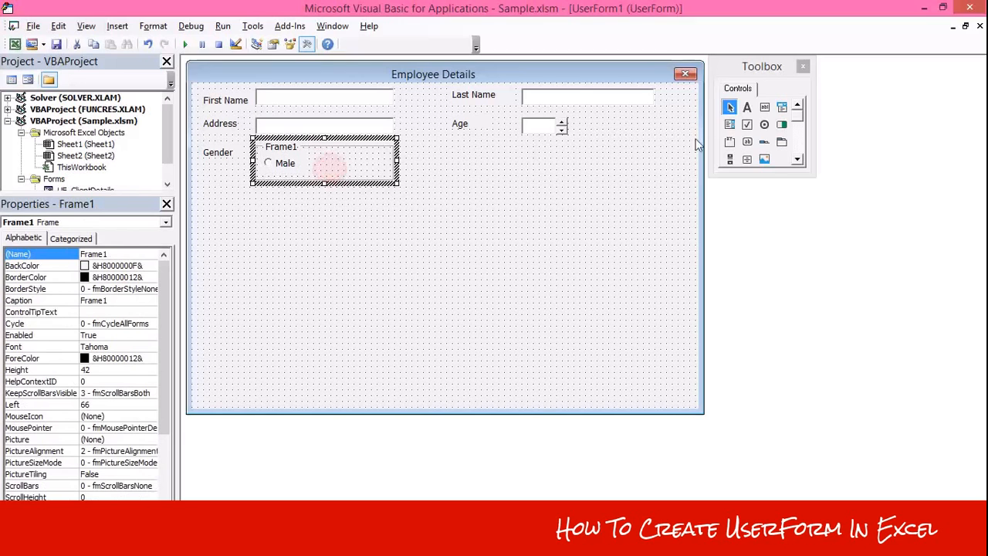
# - Draw a second option button about 18 high beside Male in the frame and caption it "Female"
pyautogui.click(764, 125)
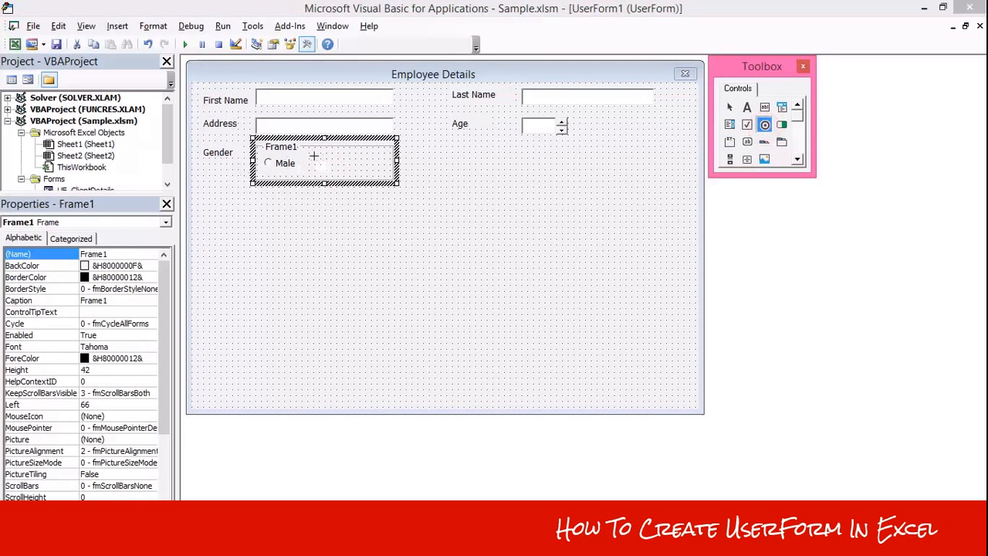
pyautogui.moveTo(307, 149); pyautogui.dragTo(382, 174)
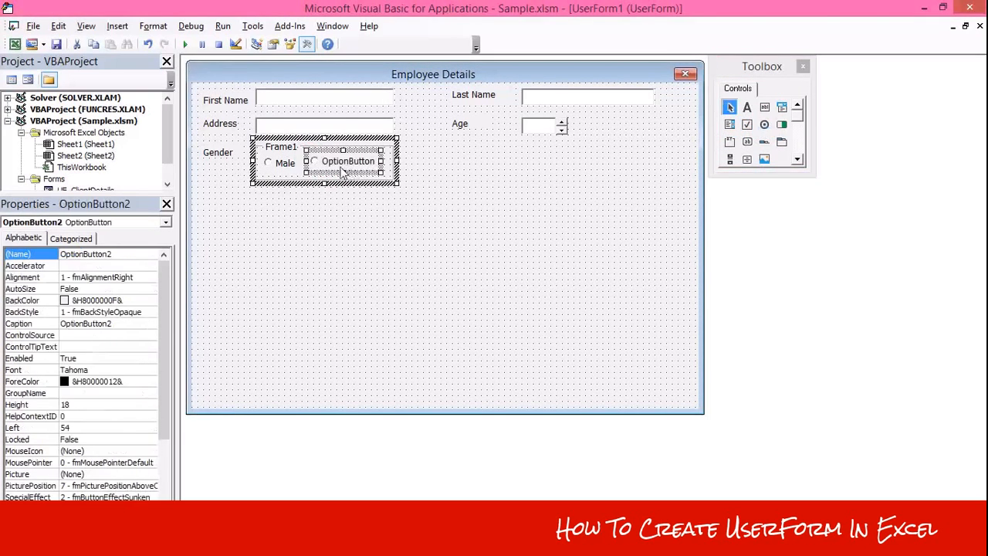
pyautogui.click(337, 163)
pyautogui.write('Female')
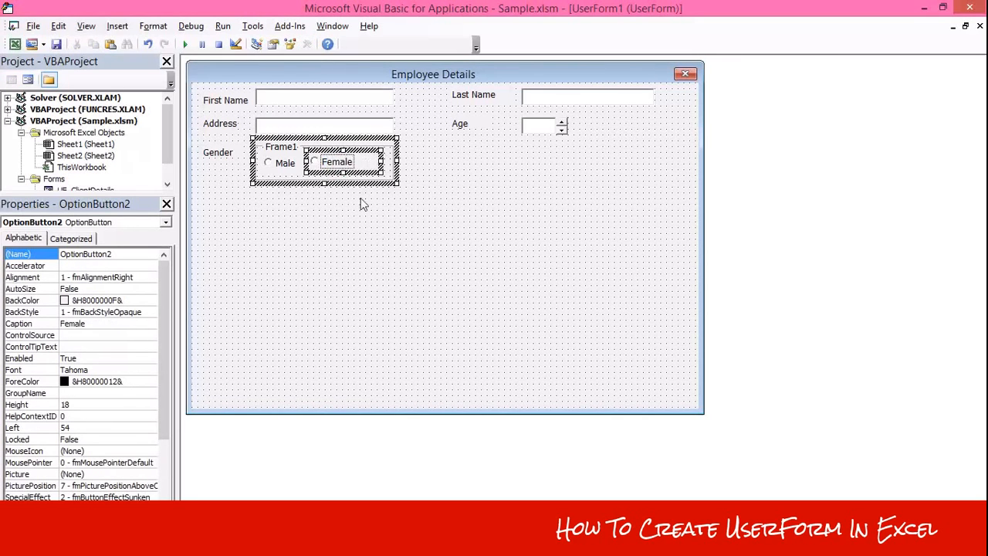
pyautogui.click(361, 202)
# - Clear the caption of the frame around the Male and Female options
pyautogui.click(368, 168)
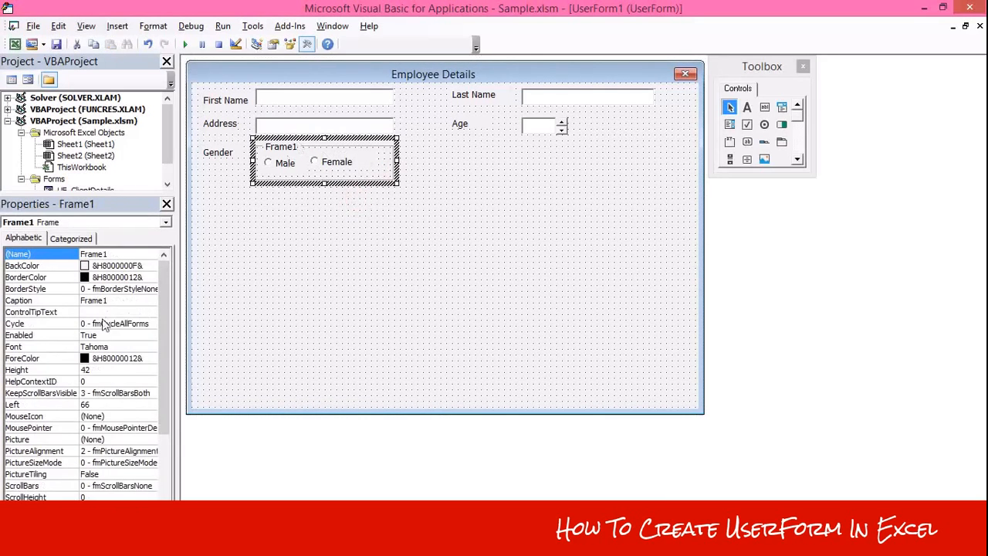
pyautogui.click(28, 301)
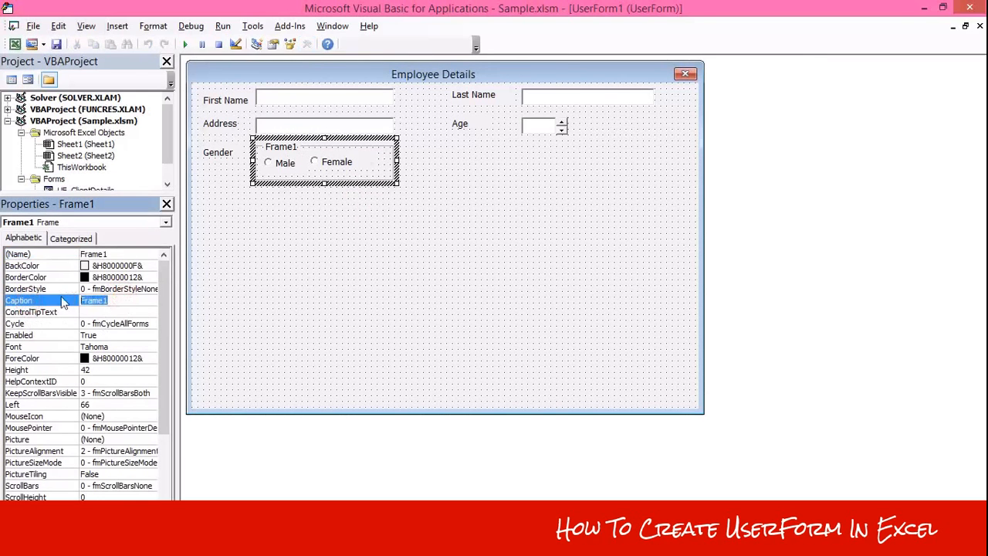
pyautogui.press('Delete')
pyautogui.click(388, 260)
pyautogui.click(369, 165)
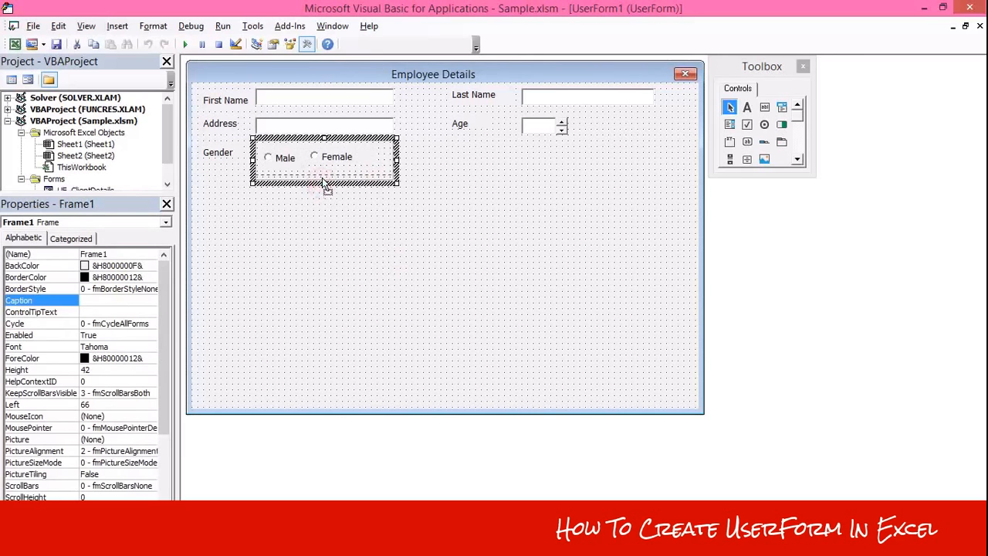
pyautogui.moveTo(323, 185); pyautogui.dragTo(322, 178)
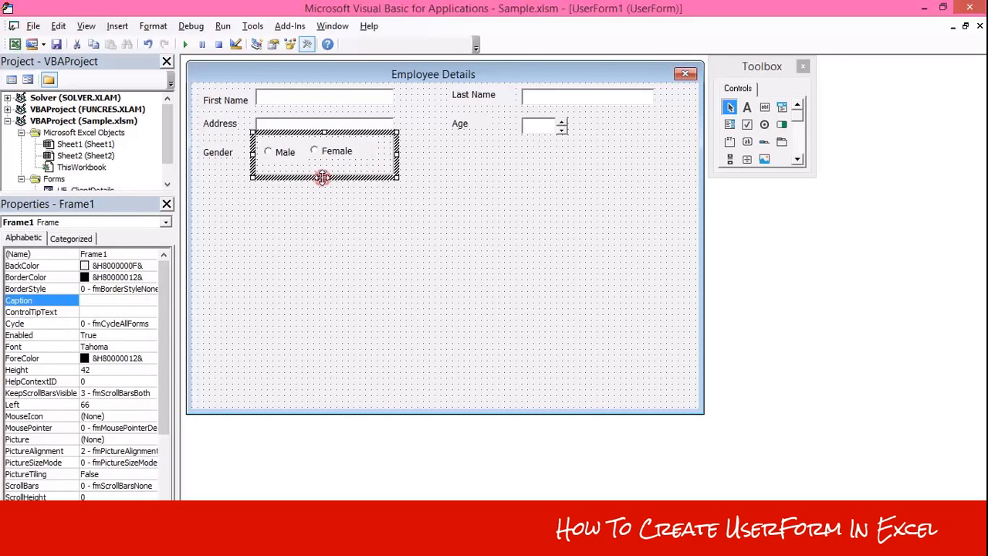
pyautogui.click(333, 213)
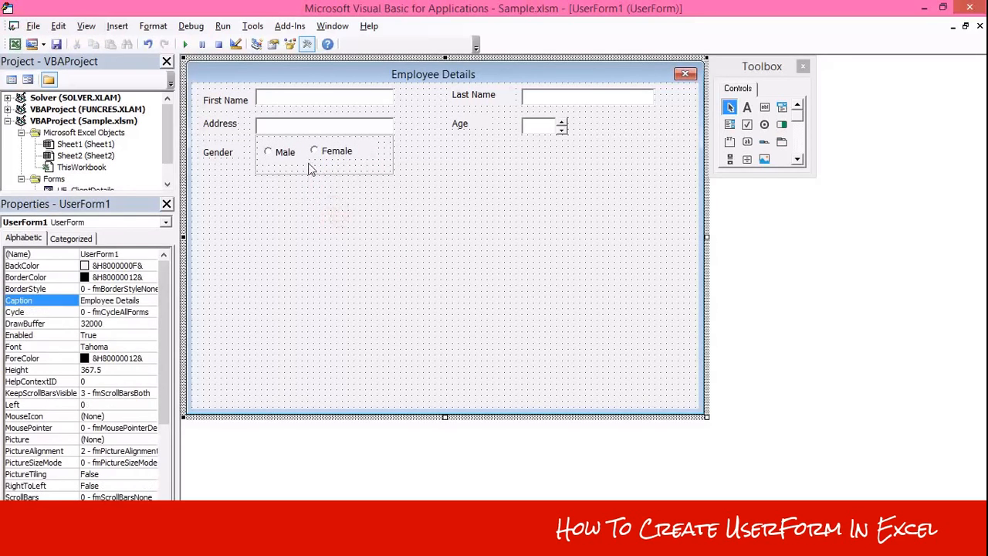
pyautogui.click(308, 176)
pyautogui.moveTo(284, 179); pyautogui.dragTo(284, 186)
pyautogui.click(291, 214)
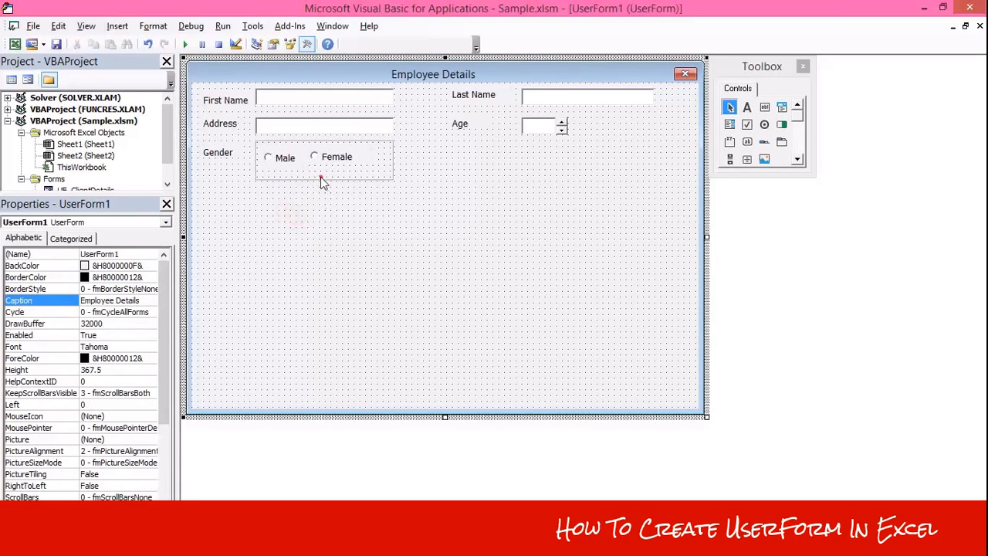
# - Shorten the gender frame so its lower edge sits just beneath the Male and Female options
pyautogui.click(323, 180)
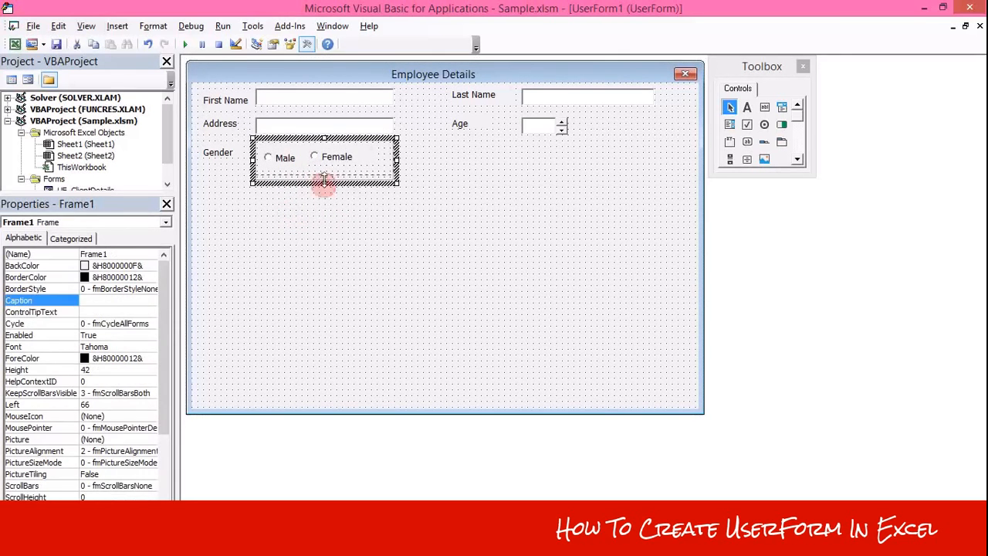
pyautogui.click(316, 199)
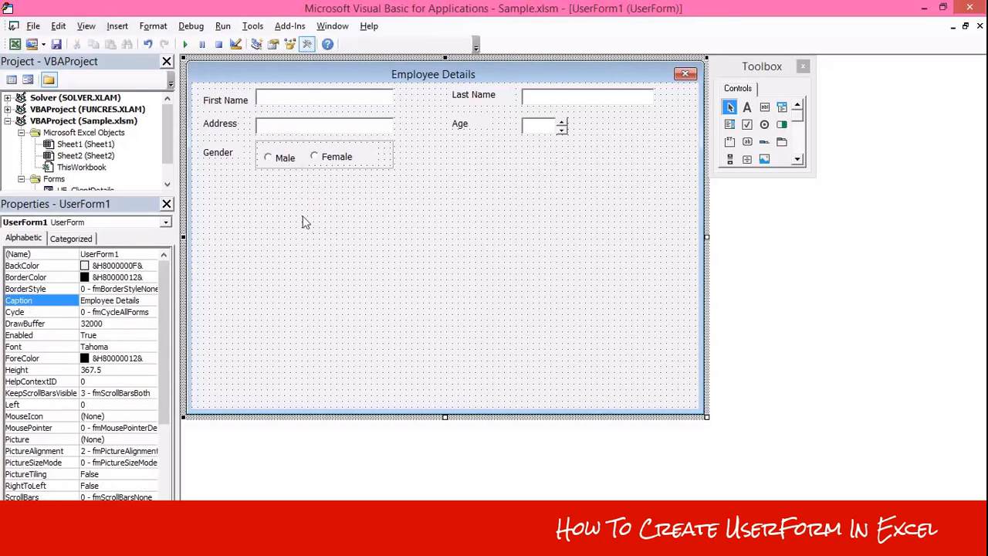
# - Add a label about 18 high beneath the Age label and caption it "Designation"
pyautogui.click(486, 193)
pyautogui.click(747, 108)
pyautogui.moveTo(452, 142); pyautogui.dragTo(510, 160)
pyautogui.click(500, 147)
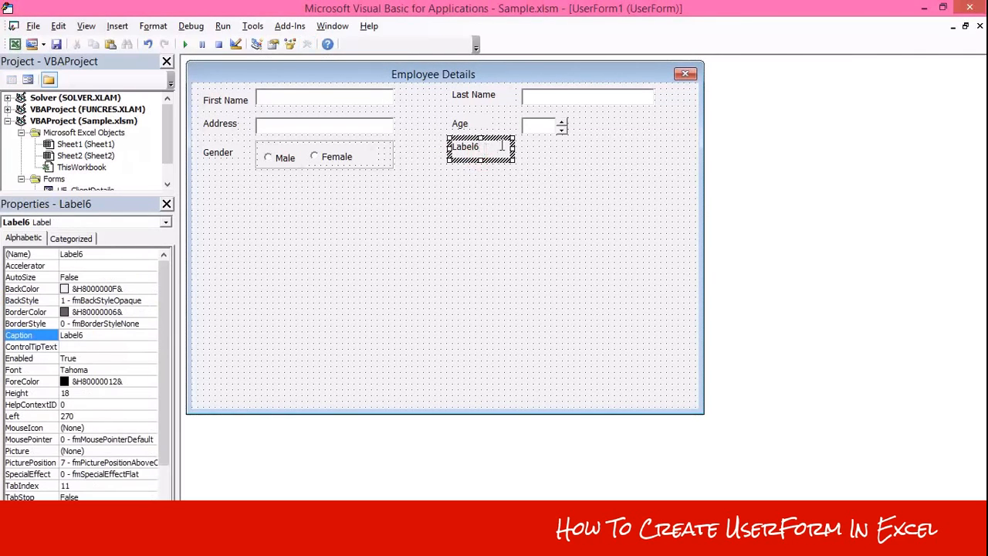
pyautogui.doubleClick(501, 146)
pyautogui.press('BackSpace')
pyautogui.write('Designation')
pyautogui.click(562, 203)
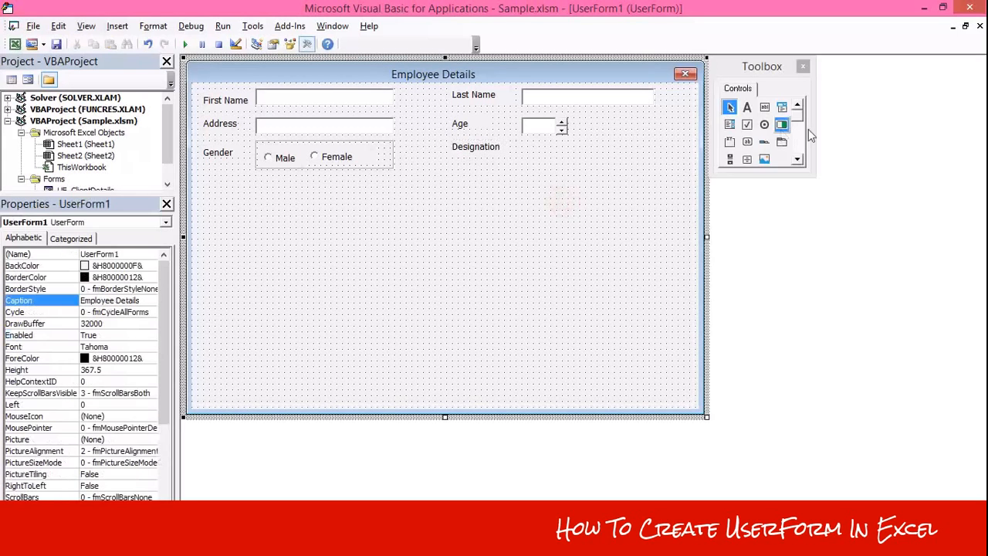
# - Draw a combo box as wide as the Last Name text box beside the Designation label, and lower that label slightly
pyautogui.click(783, 110)
pyautogui.moveTo(522, 141); pyautogui.dragTo(654, 158)
pyautogui.click(485, 152)
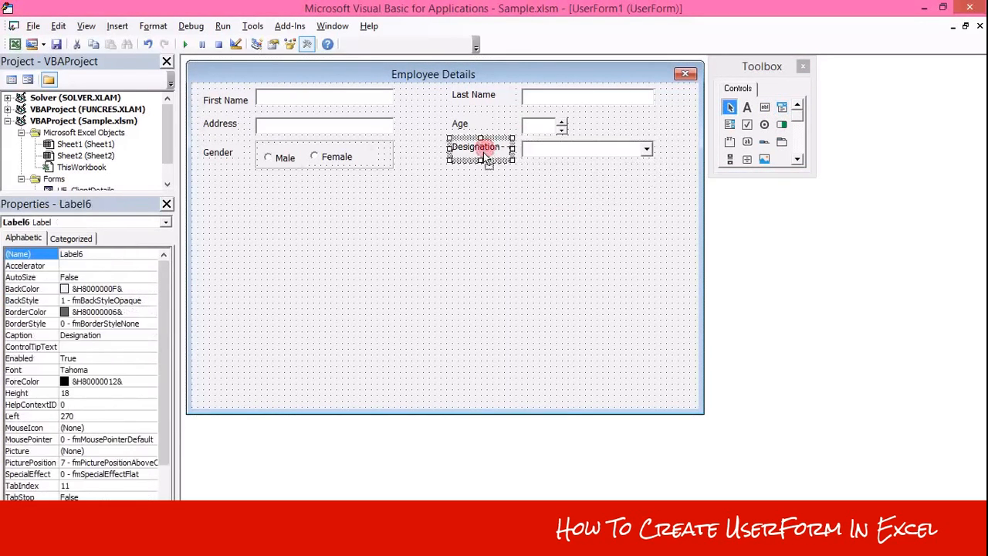
pyautogui.moveTo(485, 157); pyautogui.dragTo(486, 162)
pyautogui.click(554, 169)
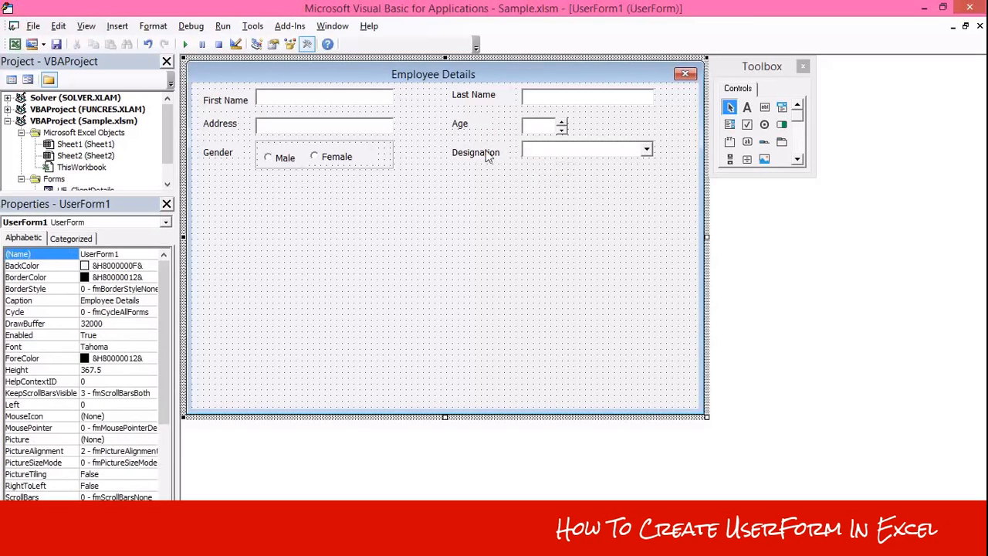
pyautogui.click(573, 150)
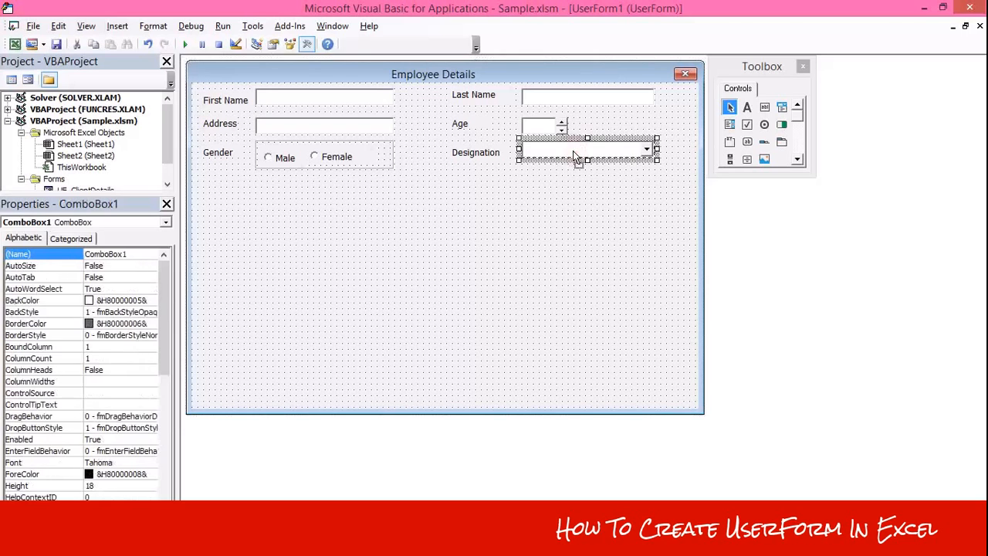
pyautogui.click(529, 200)
pyautogui.click(614, 148)
pyautogui.click(589, 148)
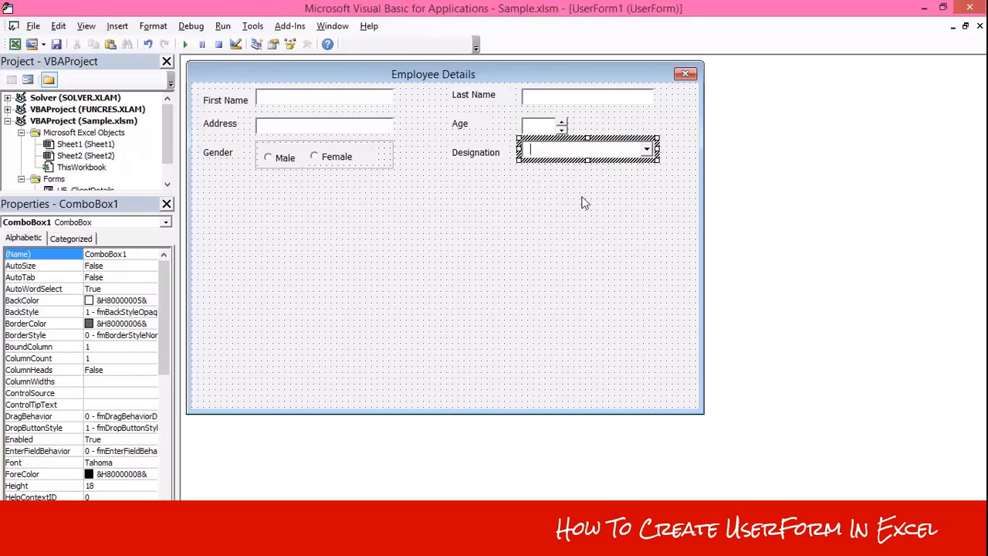
pyautogui.click(581, 190)
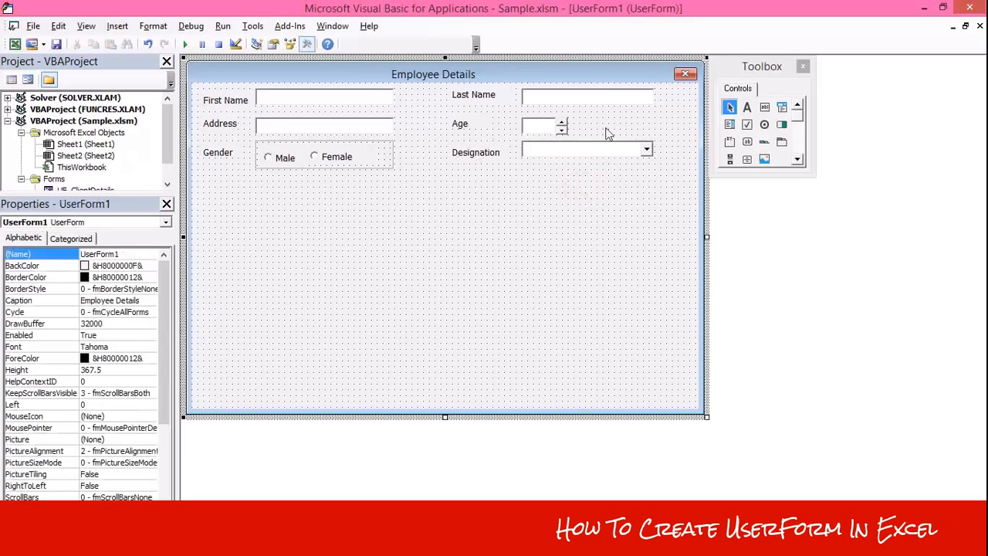
pyautogui.click(569, 150)
pyautogui.click(559, 171)
# - Draw a frame about 48 high beneath the Gender row and place a check box about 18 high at its left end
pyautogui.click(746, 107)
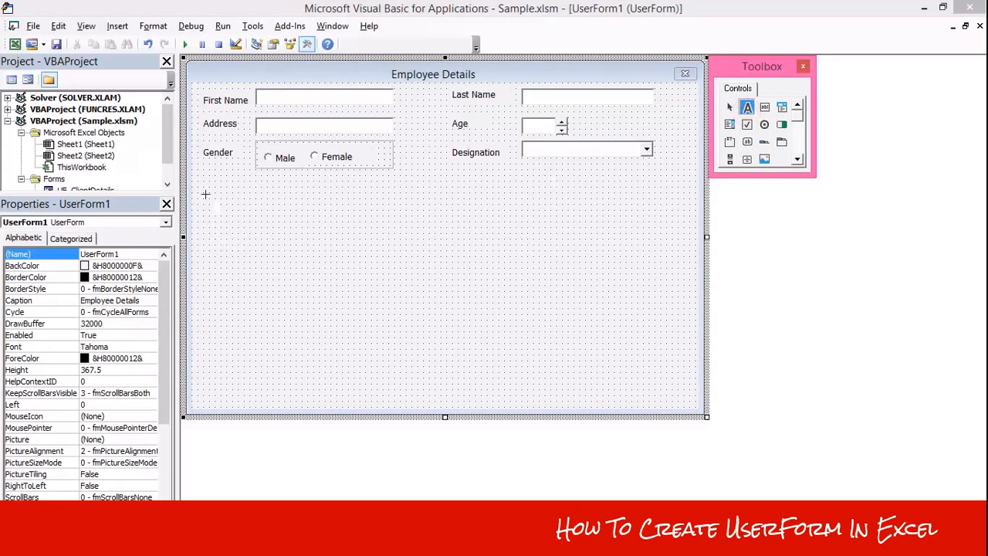
pyautogui.click(730, 141)
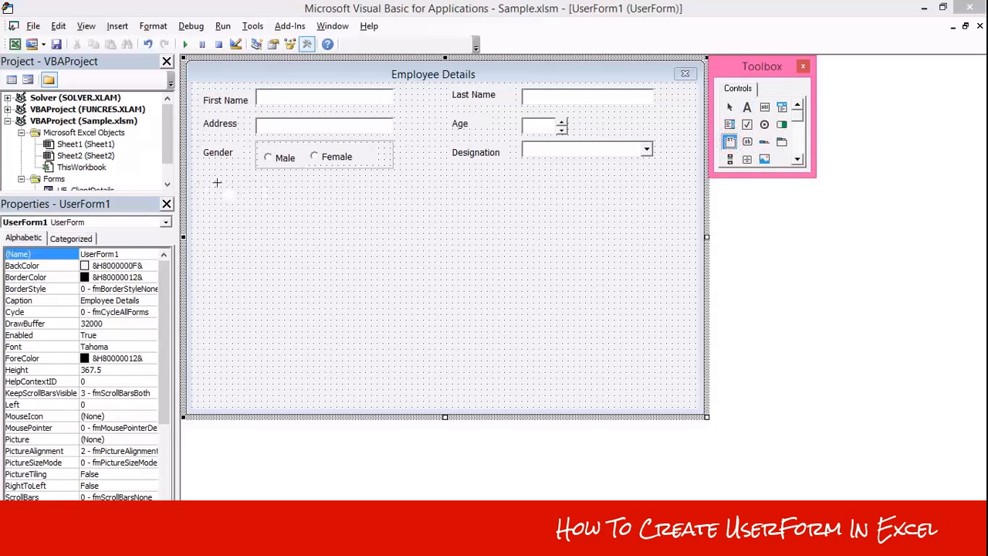
pyautogui.moveTo(204, 181)
pyautogui.mouseDown()
pyautogui.moveTo(487, 233)
pyautogui.moveTo(604, 230)
pyautogui.mouseUp()
pyautogui.click(265, 194)
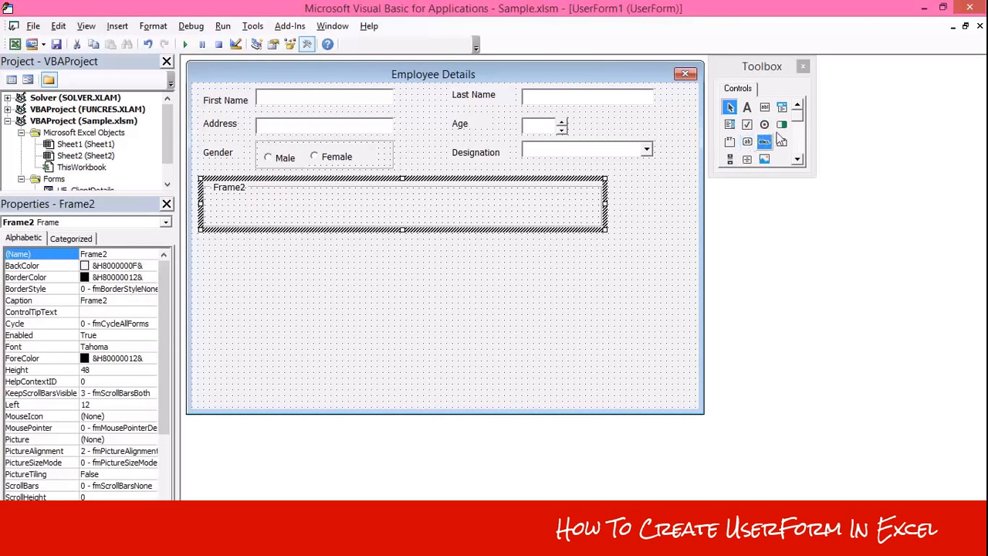
pyautogui.click(747, 124)
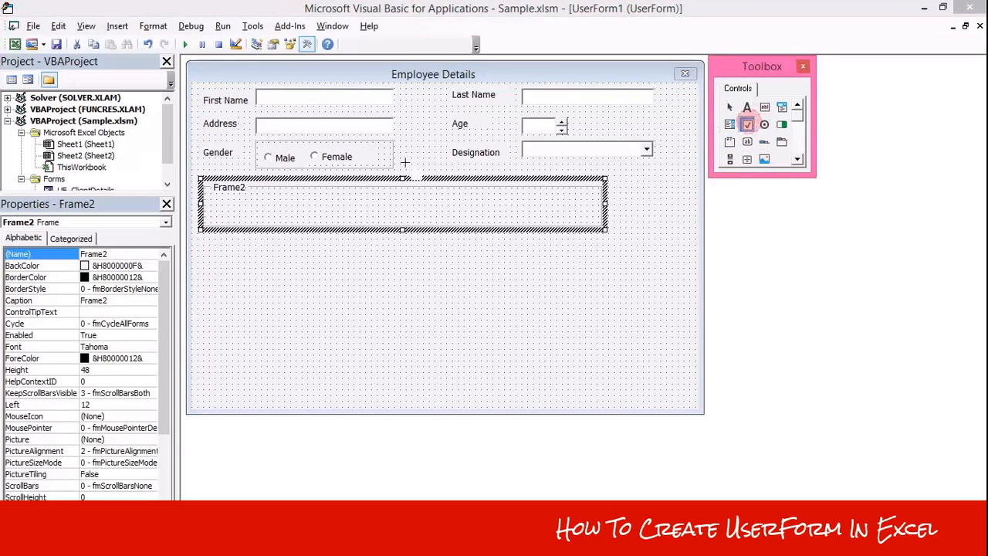
pyautogui.moveTo(212, 199); pyautogui.dragTo(286, 218)
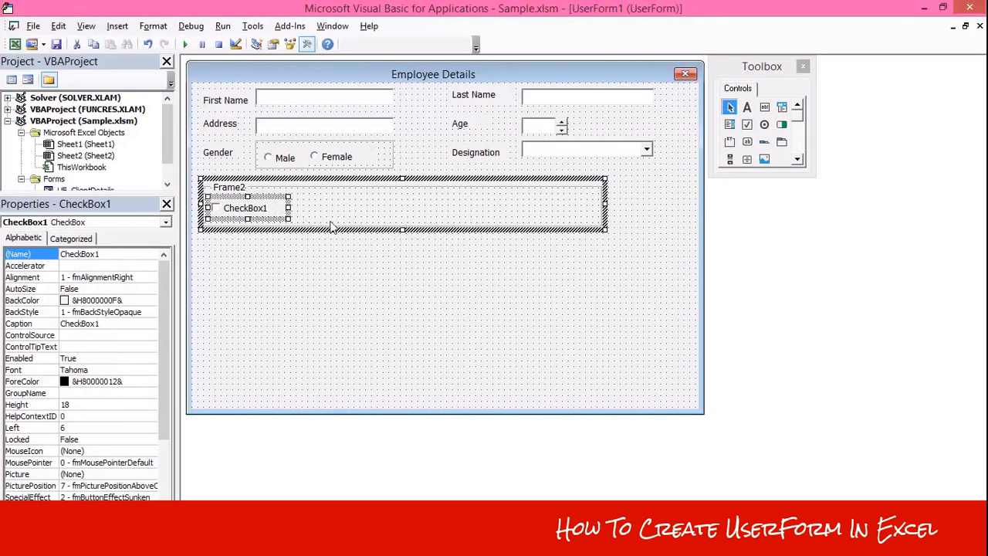
# - Set the caption of the frame beneath the Gender row to "Qualificaton"
pyautogui.click(331, 213)
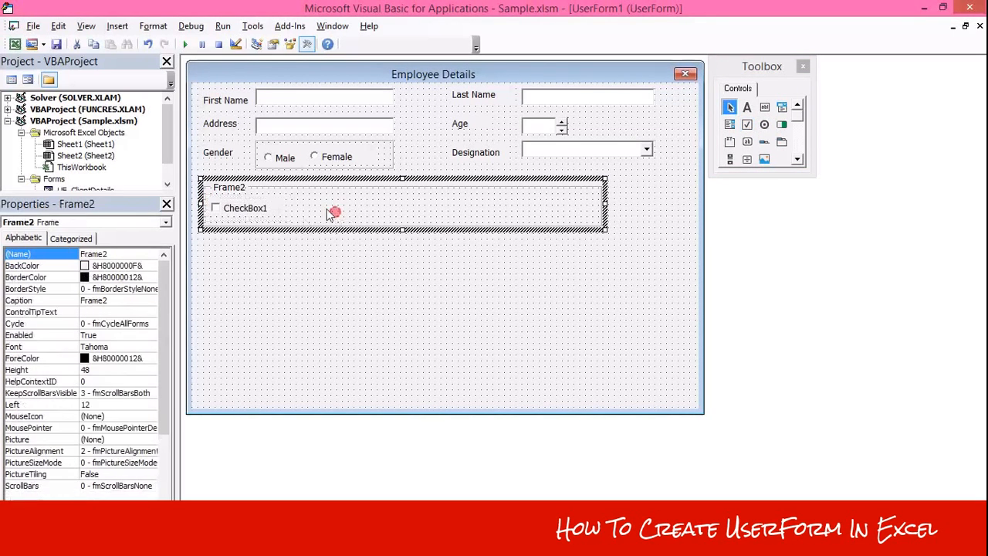
pyautogui.click(35, 301)
pyautogui.write('Q')
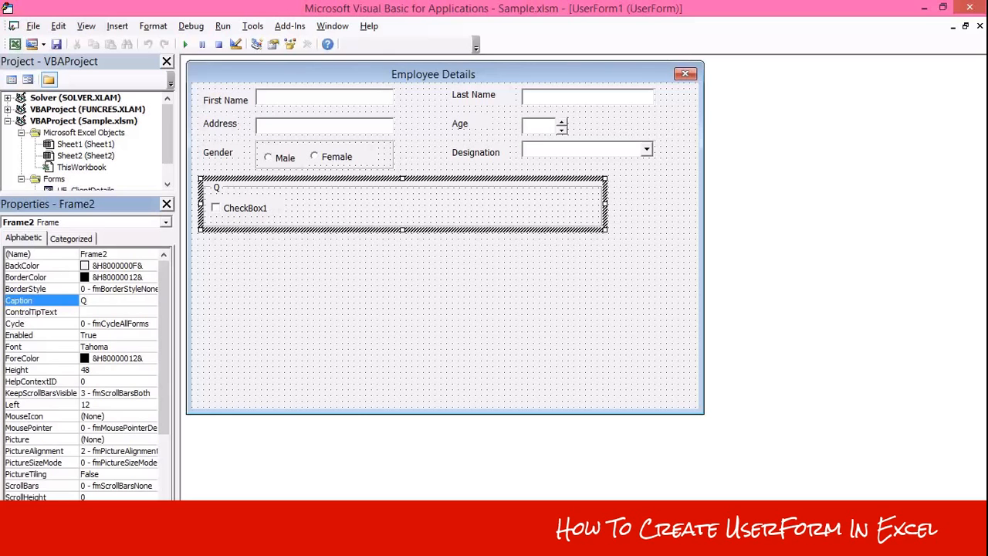
pyautogui.write('ualificaton')
# - Caption the check box in the Qualificaton frame "Higher Secondary" and widen it until the whole caption fits on one line
pyautogui.click(244, 209)
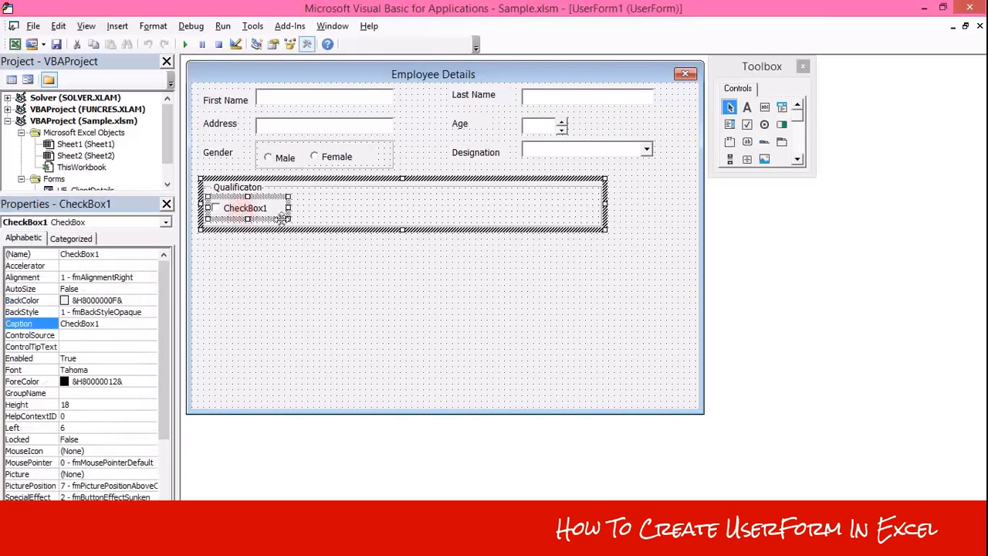
pyautogui.click(264, 208)
pyautogui.hotkey('ctrl', 'a')
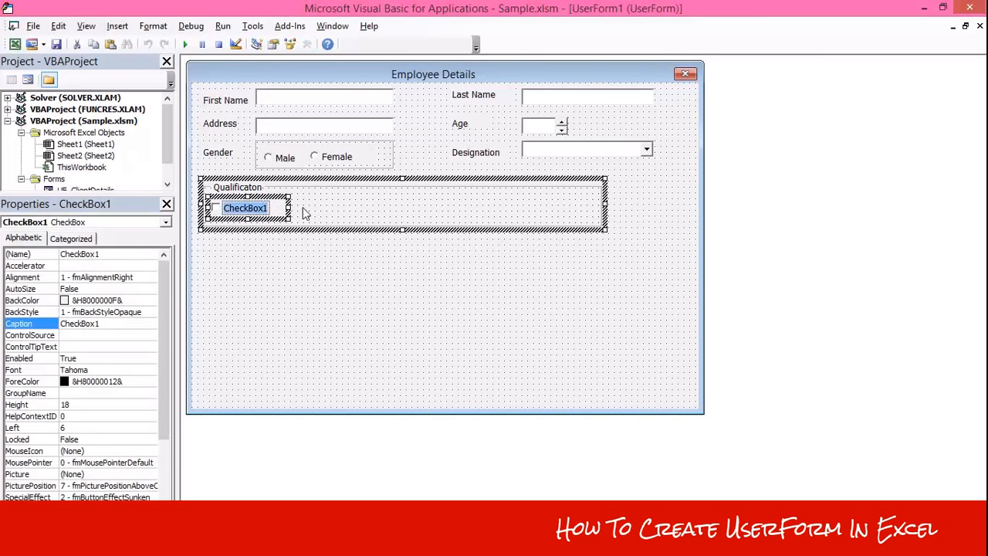
pyautogui.write('Highe')
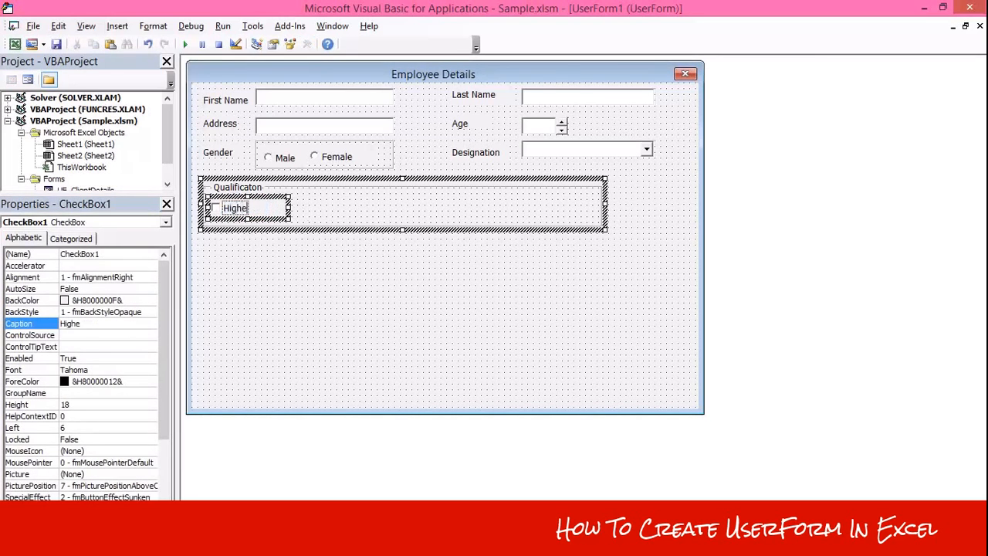
pyautogui.write('r Secondary')
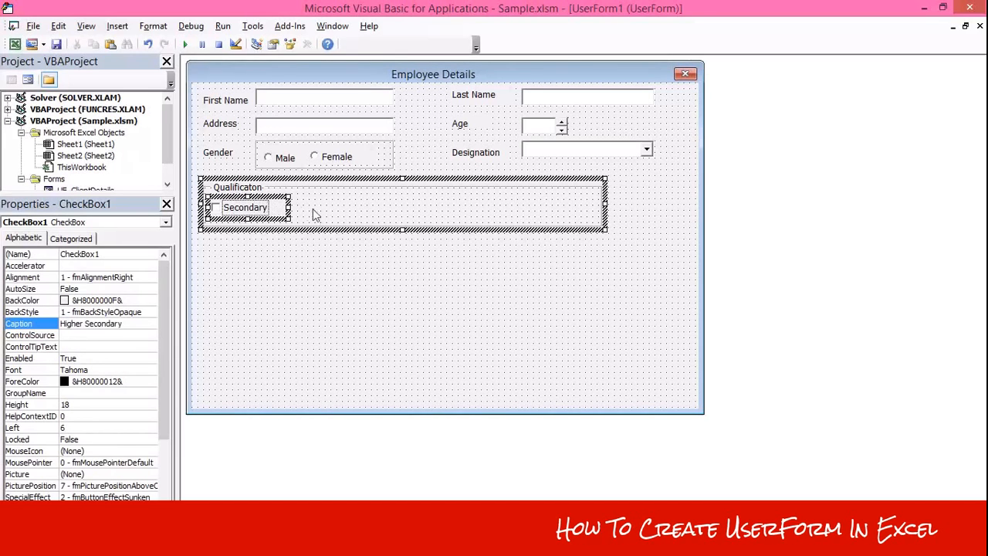
pyautogui.click(309, 210)
pyautogui.click(287, 208)
pyautogui.moveTo(287, 208); pyautogui.dragTo(315, 209)
pyautogui.click(318, 222)
# - Duplicate the Higher Secondary check box directly to its right, caption the copy "Graduage" and narrow it to fit the text
pyautogui.click(281, 215)
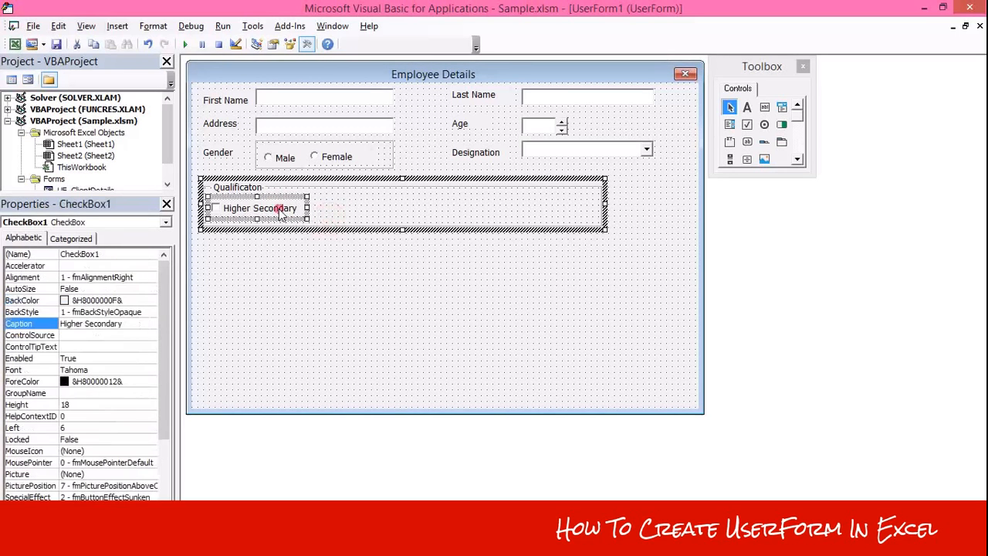
pyautogui.hotkey('ctrl', 'v')
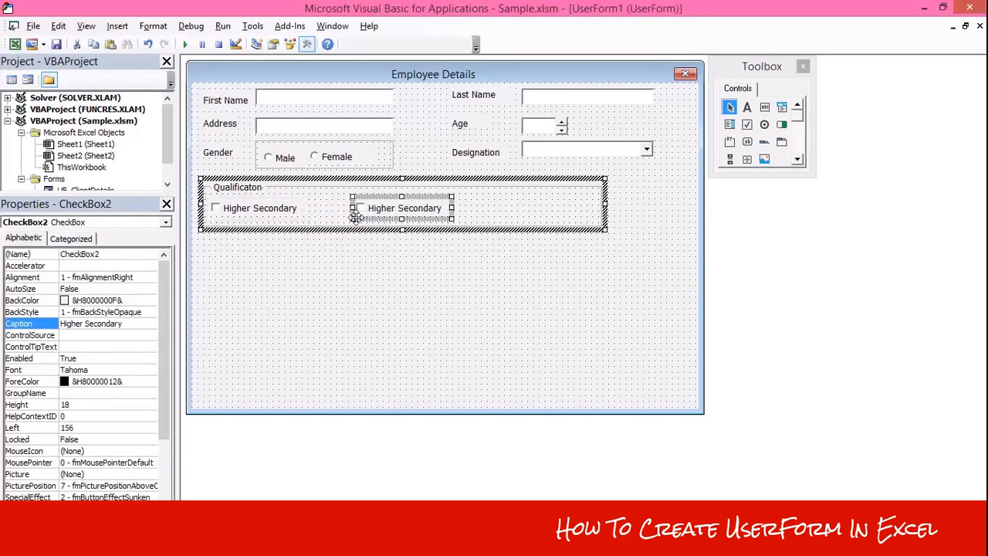
pyautogui.moveTo(400, 215); pyautogui.dragTo(354, 216)
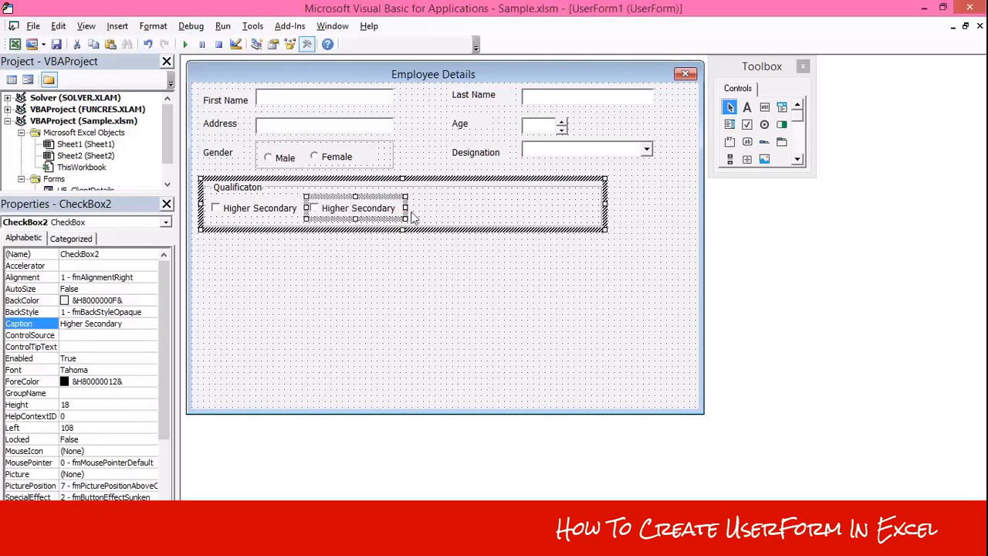
pyautogui.click(349, 207)
pyautogui.hotkey('ctrl', 'a')
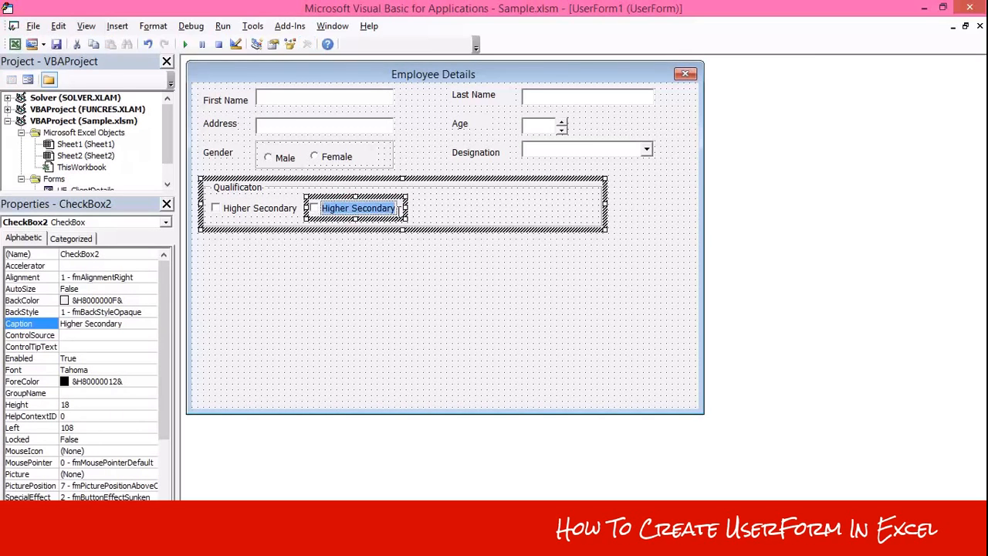
pyautogui.write('Po')
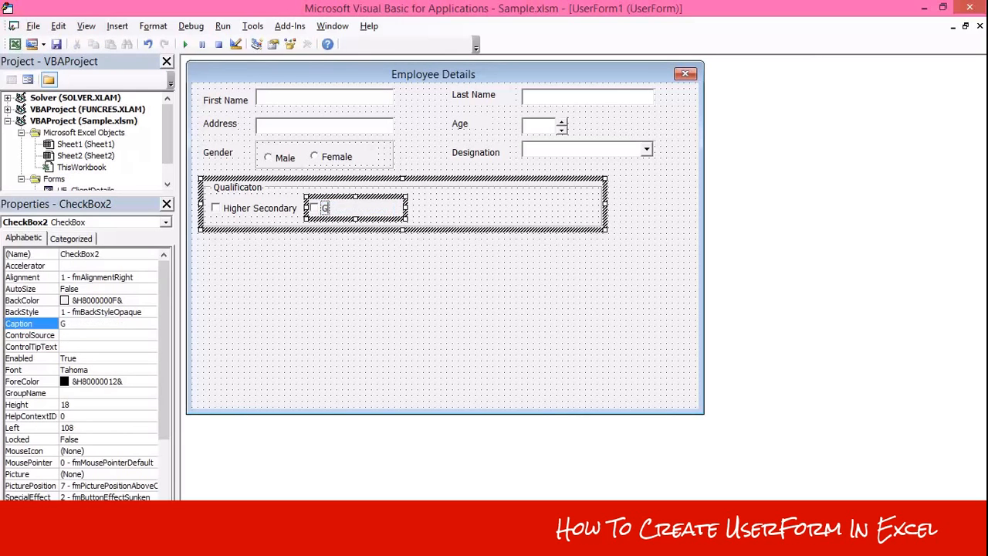
pyautogui.write('Graduage')
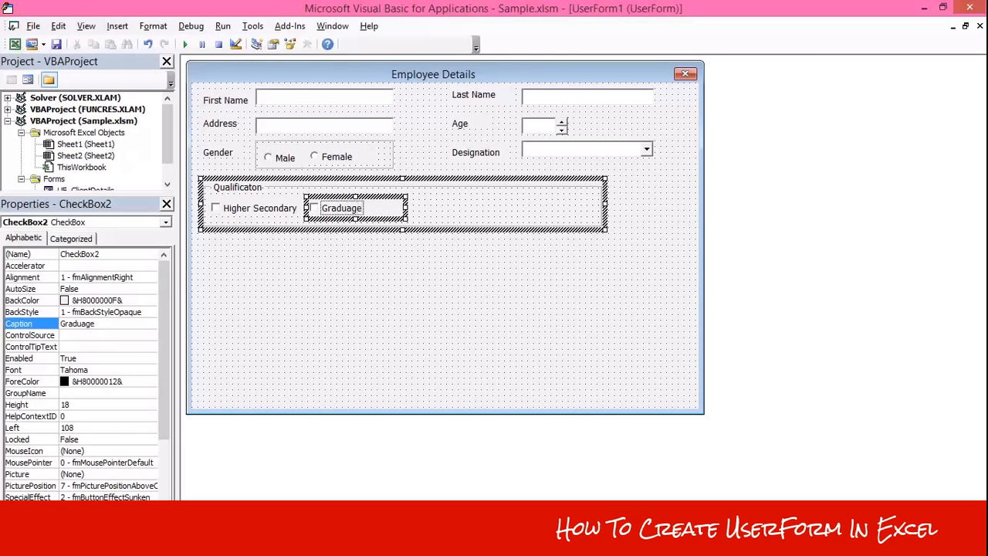
pyautogui.click(401, 220)
pyautogui.click(360, 211)
# - Duplicate the Graduage check box to its right, caption the copy "Post Graduate", and widen and shift it so the caption fits on one line
pyautogui.hotkey('ctrl', 'c')
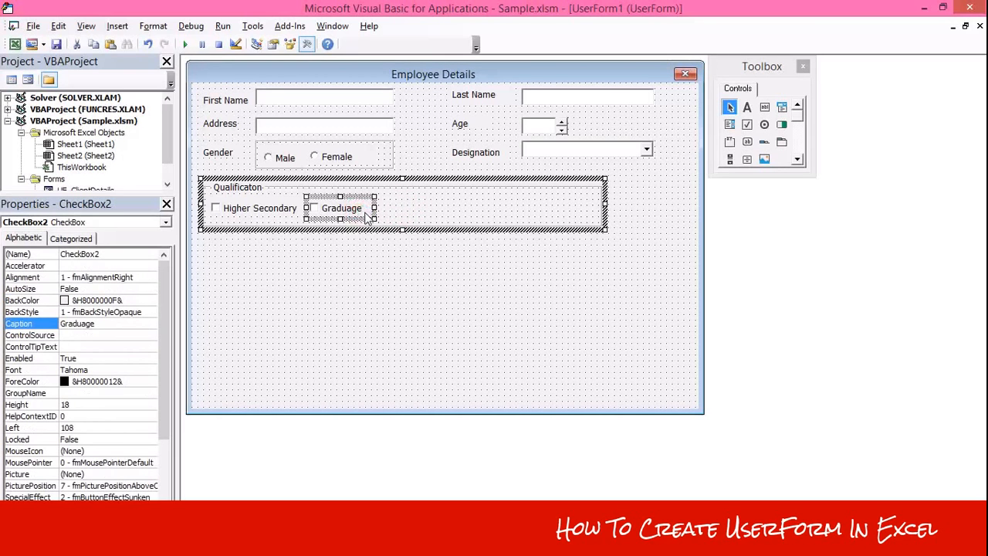
pyautogui.hotkey('ctrl', 'v')
pyautogui.moveTo(410, 216); pyautogui.dragTo(438, 216)
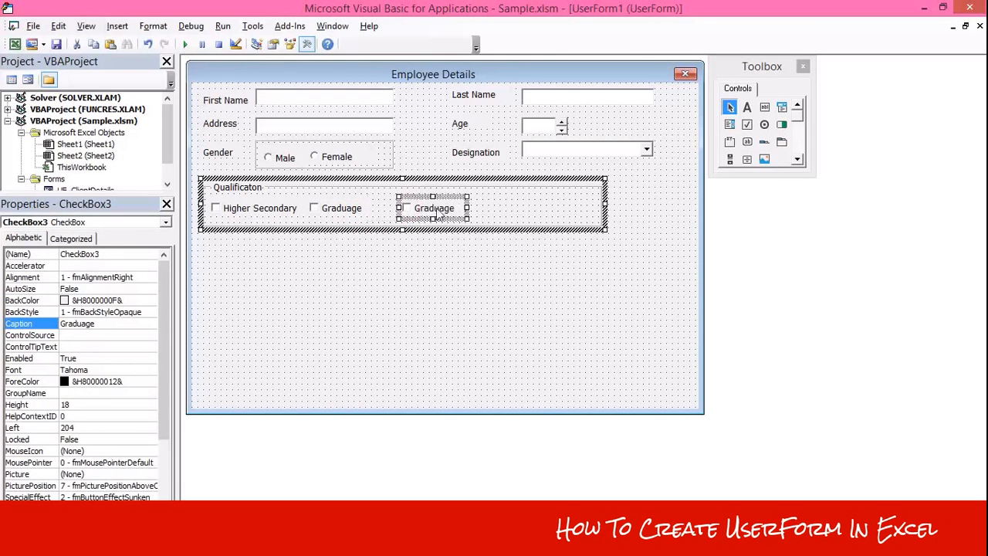
pyautogui.hotkey('ctrl', 'a')
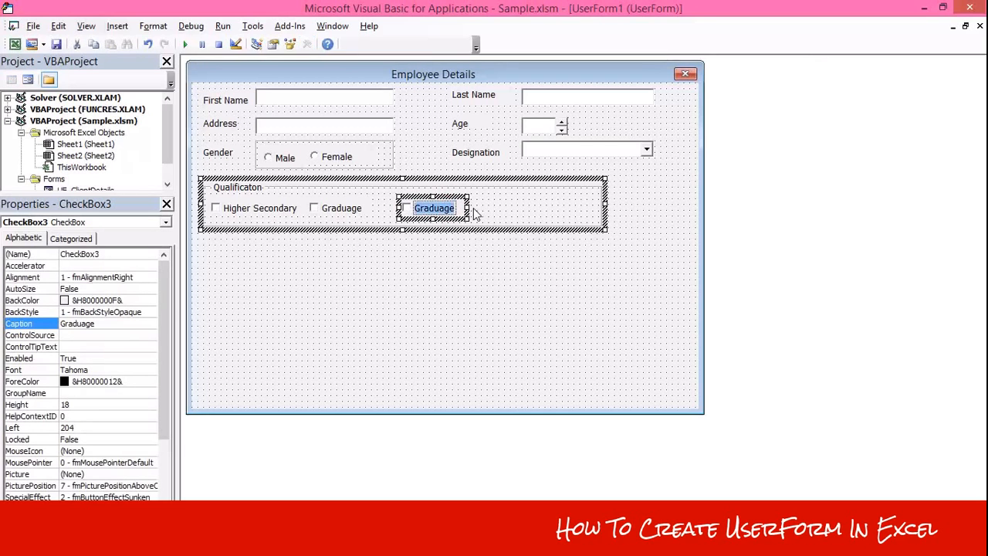
pyautogui.write('Post Gradua')
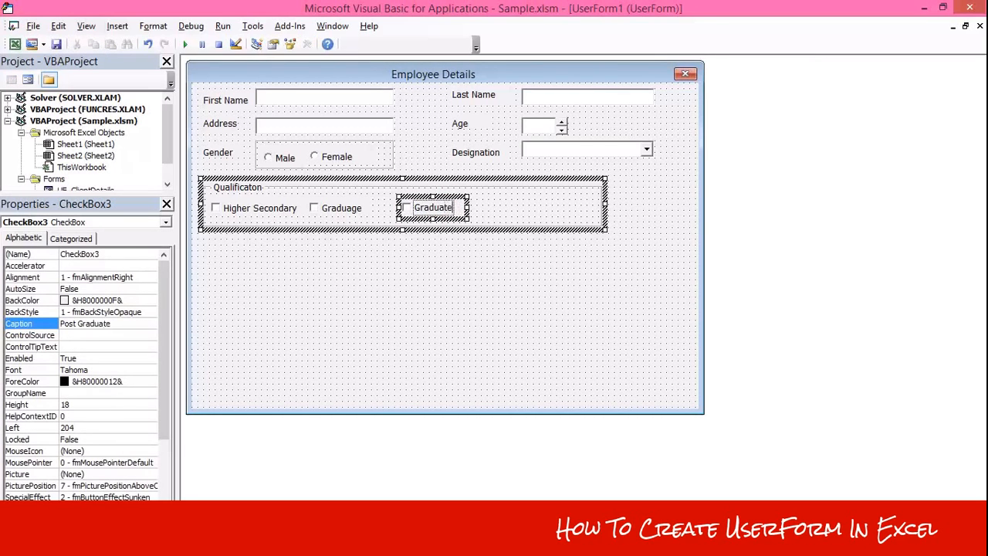
pyautogui.click(475, 213)
pyautogui.click(466, 213)
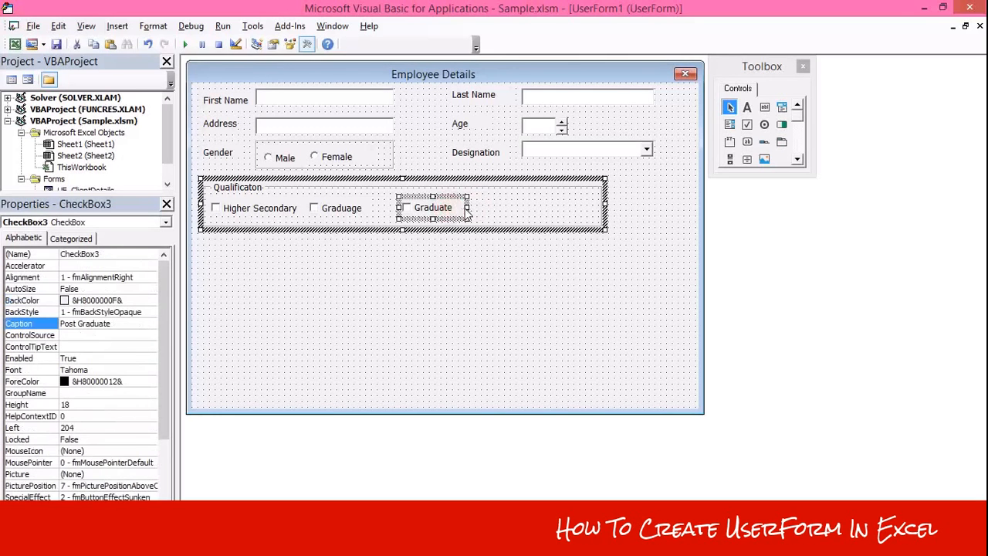
pyautogui.moveTo(467, 206); pyautogui.dragTo(437, 212)
pyautogui.click(484, 207)
# - Duplicate the Post Graduate check box to its right inside the frame and caption the copy "PHD"
pyautogui.click(428, 208)
pyautogui.hotkey('ctrl', 'v')
pyautogui.moveTo(407, 213); pyautogui.dragTo(514, 215)
pyautogui.click(514, 210)
pyautogui.doubleClick(517, 210)
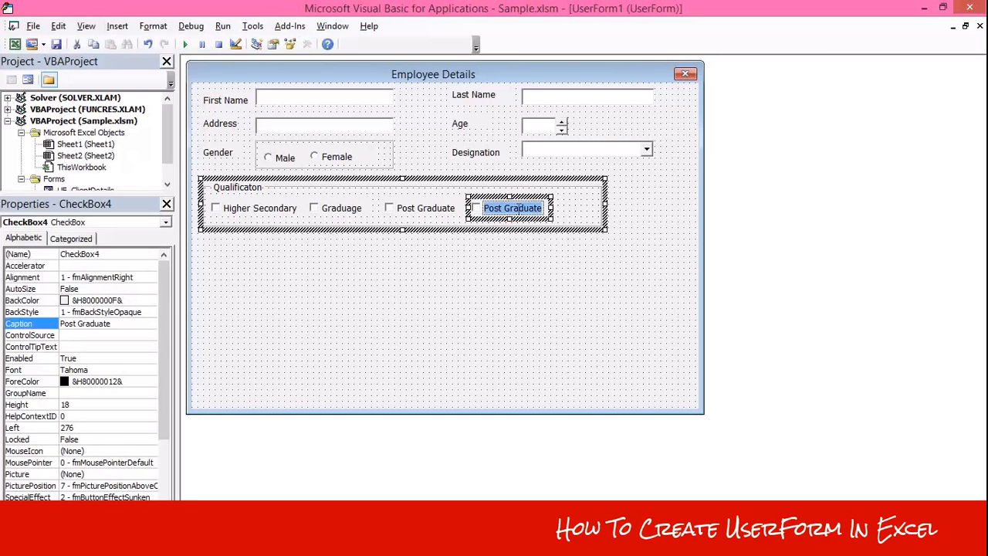
pyautogui.write('JP')
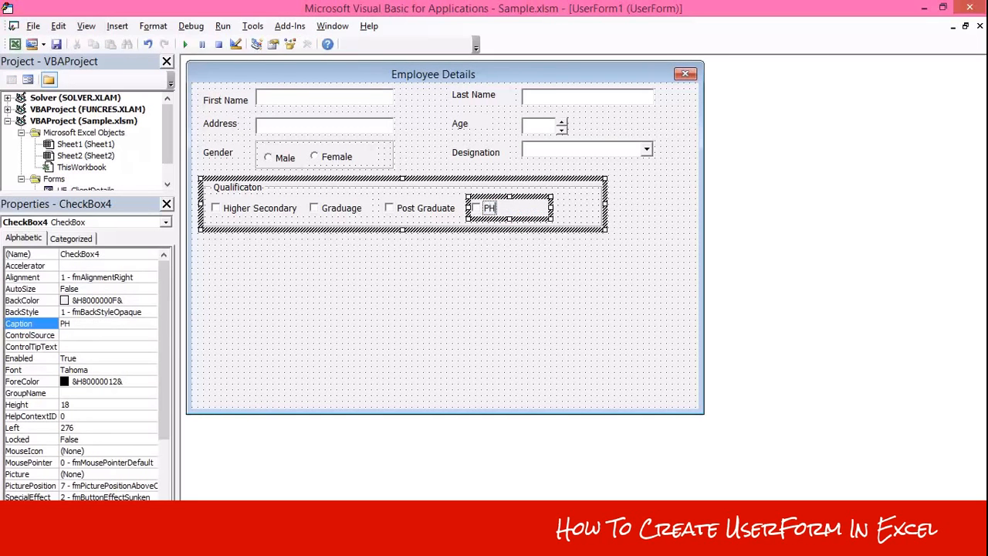
pyautogui.click(510, 248)
pyautogui.click(513, 212)
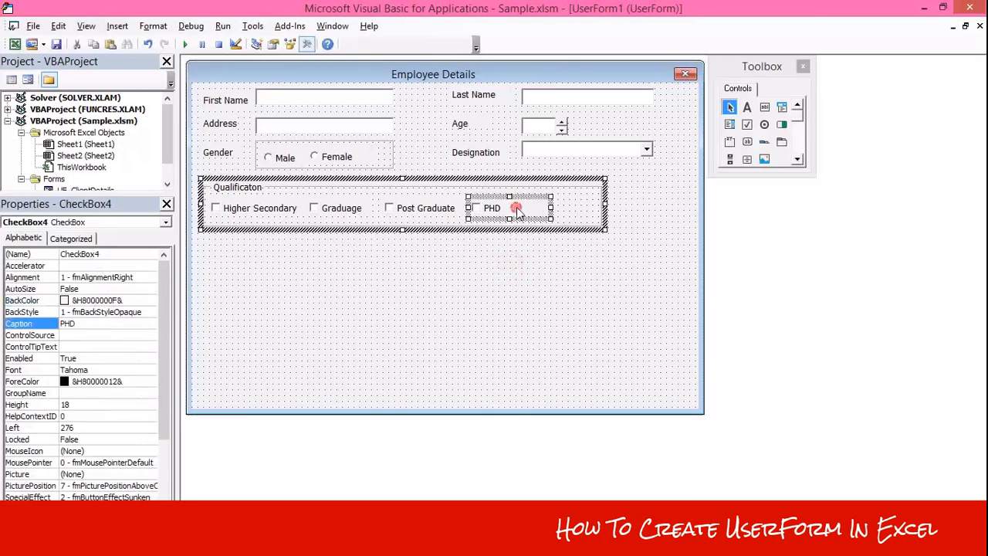
# - Narrow the PHD check box to fit its caption and shorten the Qualificaton frame to end just past it
pyautogui.moveTo(551, 210); pyautogui.dragTo(515, 210)
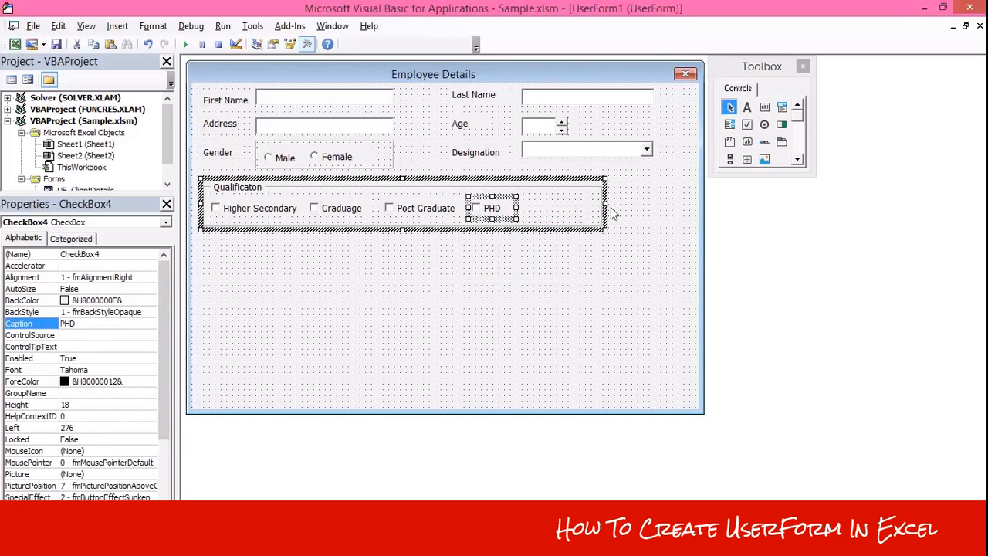
pyautogui.moveTo(607, 205); pyautogui.dragTo(532, 223)
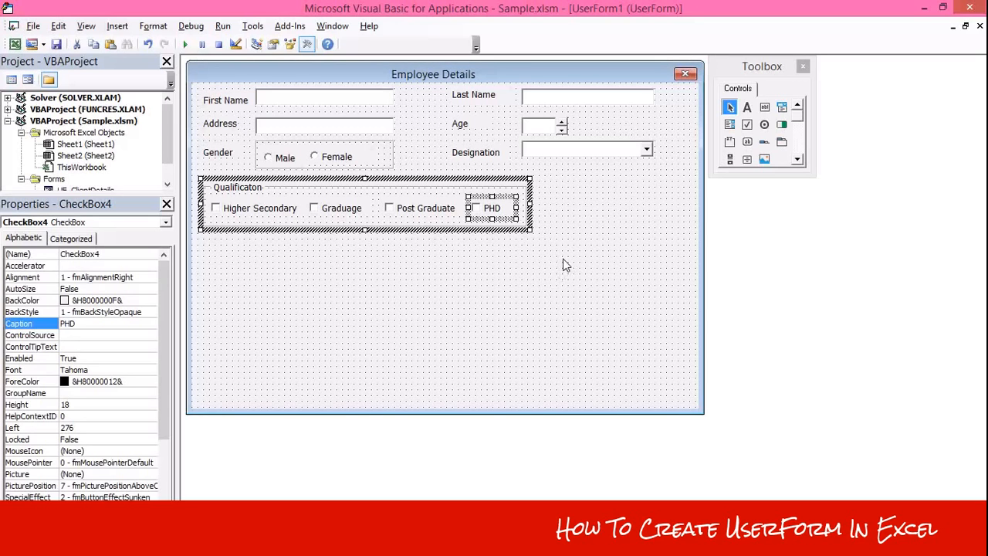
pyautogui.click(434, 266)
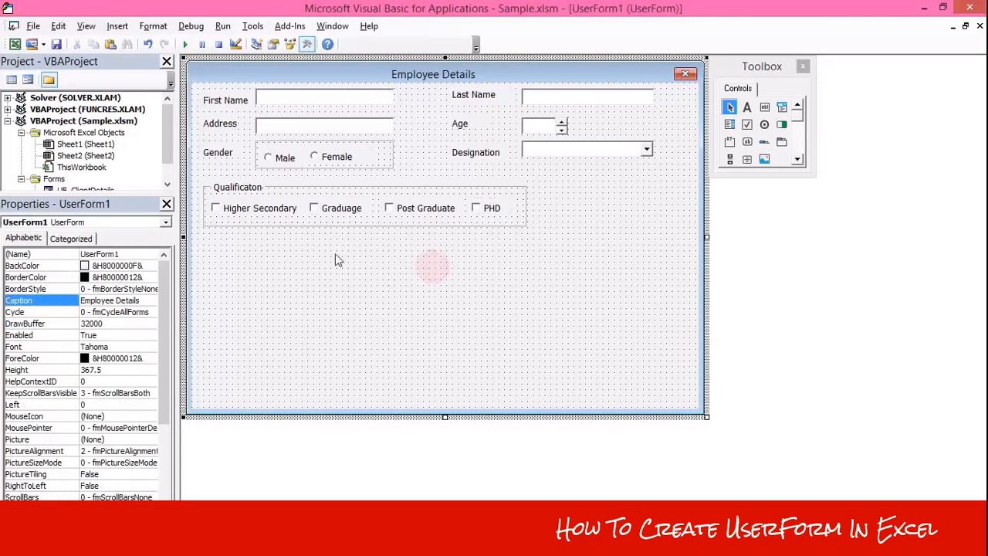
# - Add a label about 18 high beneath the Qualificaton frame and caption it "Marital Status"
pyautogui.click(746, 107)
pyautogui.moveTo(204, 233)
pyautogui.mouseDown()
pyautogui.moveTo(264, 252)
pyautogui.moveTo(157, 236)
pyautogui.mouseUp()
pyautogui.click(224, 242)
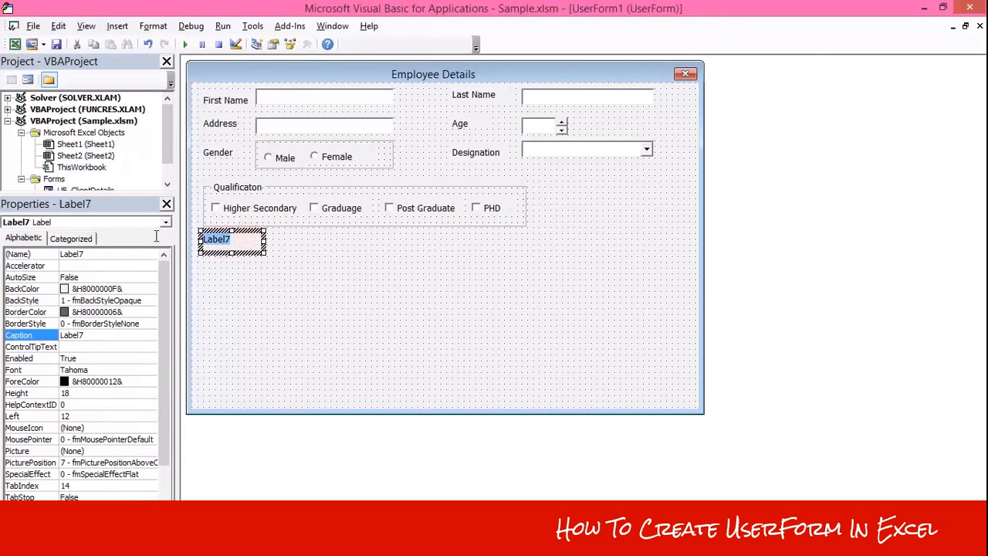
pyautogui.write('Ma')
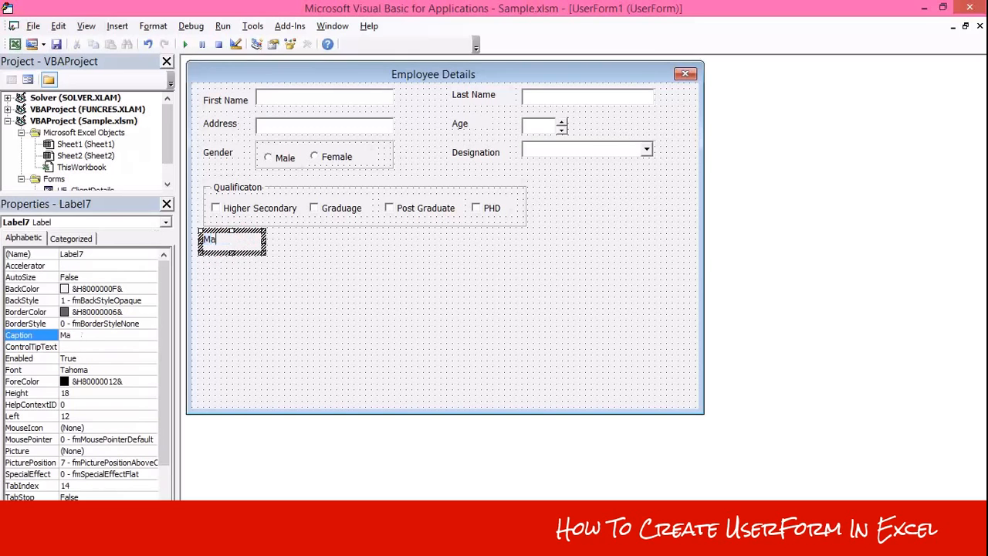
pyautogui.write('rital Status')
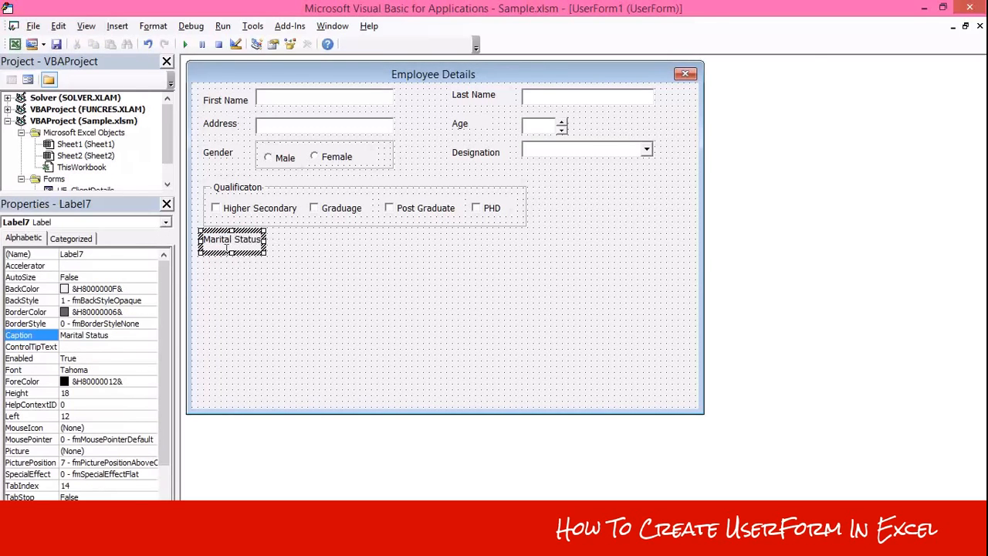
pyautogui.click(310, 296)
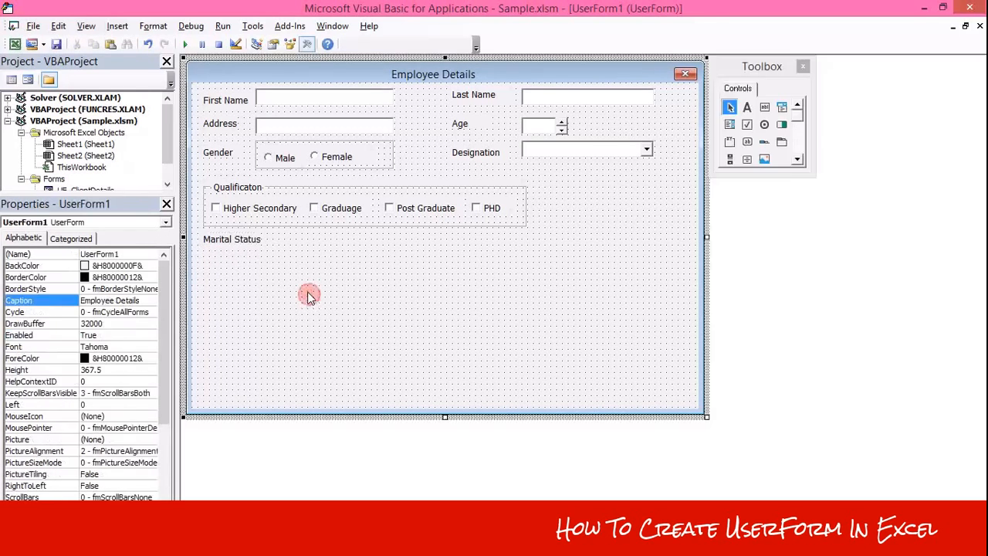
# - Draw a combo box about 18 high beside the Marital Status label and lower both slightly away from the frame above
pyautogui.click(781, 106)
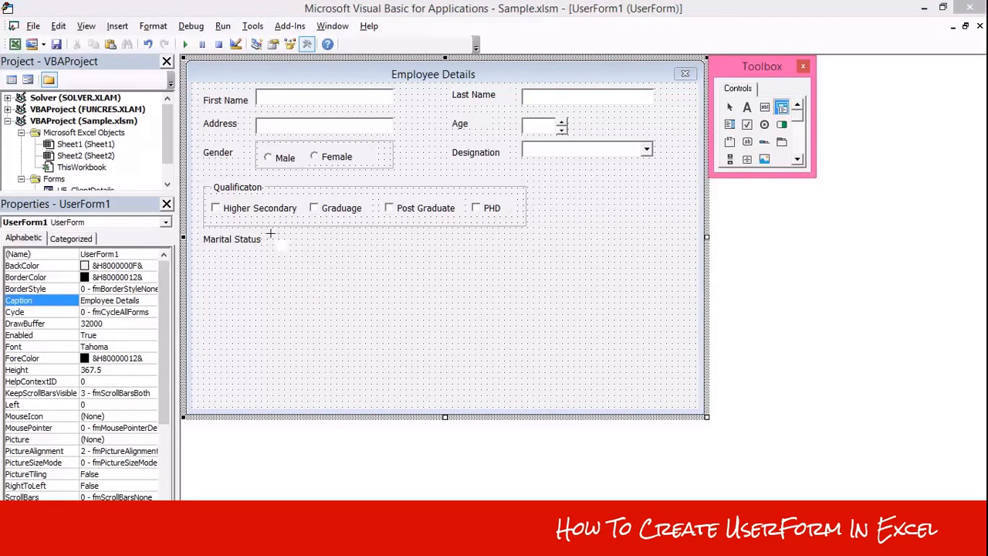
pyautogui.moveTo(273, 233); pyautogui.dragTo(377, 250)
pyautogui.moveTo(233, 240); pyautogui.dragTo(235, 253)
pyautogui.moveTo(303, 246)
pyautogui.mouseDown()
pyautogui.moveTo(316, 256)
pyautogui.moveTo(309, 247)
pyautogui.mouseUp()
pyautogui.click(404, 268)
pyautogui.click(315, 255)
pyautogui.click(299, 267)
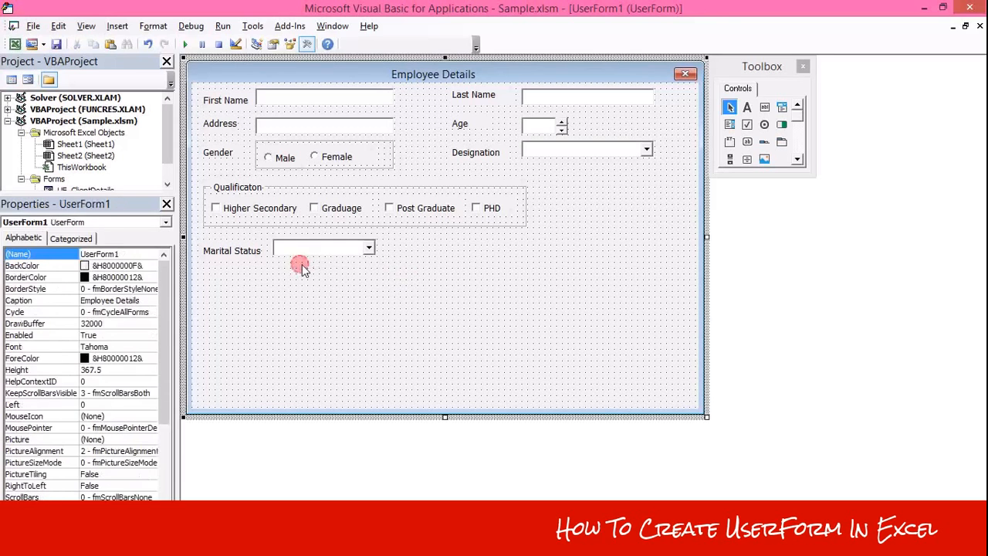
pyautogui.click(317, 251)
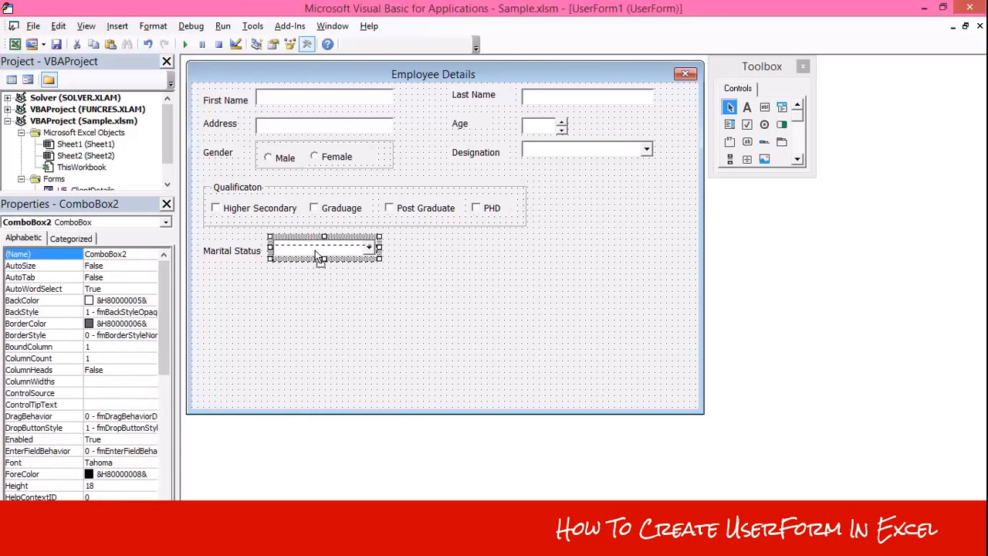
# - Lower the combo box beside the Marital Status label slightly so it lines up with the label
pyautogui.moveTo(315, 255); pyautogui.dragTo(315, 260)
pyautogui.click(313, 278)
pyautogui.click(255, 256)
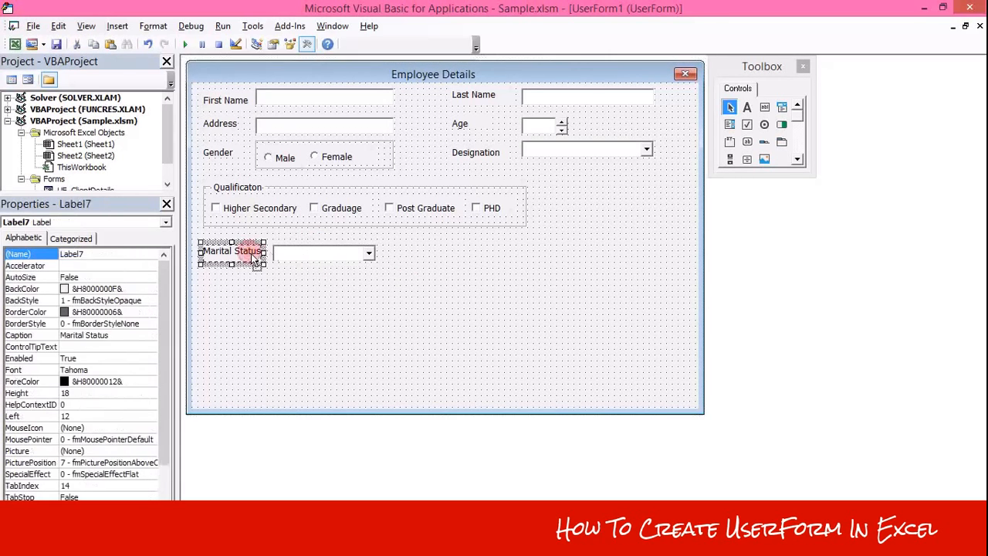
pyautogui.click(293, 267)
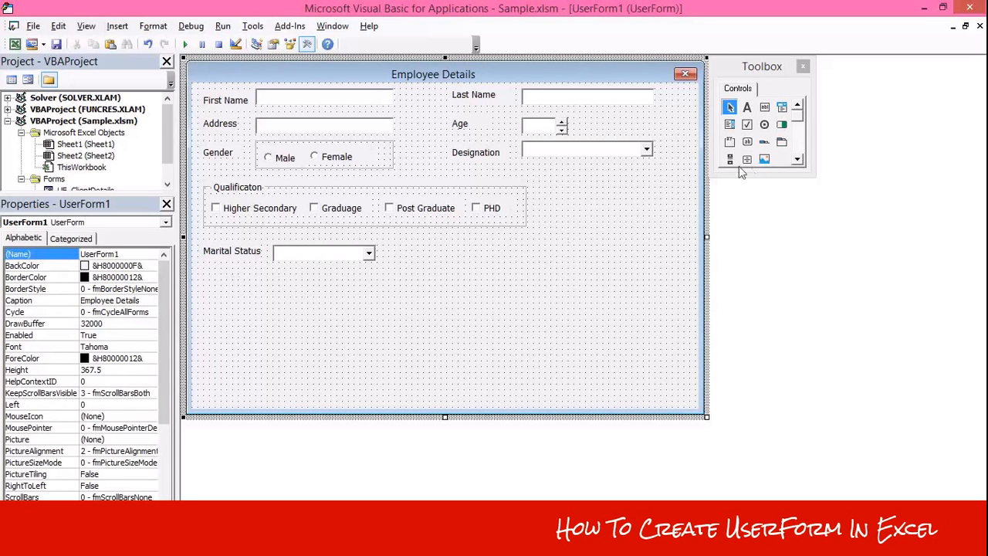
# - Add a label about 18 high beneath the Marital Status label and caption it "Comment"
pyautogui.click(746, 106)
pyautogui.moveTo(200, 271); pyautogui.dragTo(266, 290)
pyautogui.click(249, 284)
pyautogui.doubleClick(249, 284)
pyautogui.write('Comment')
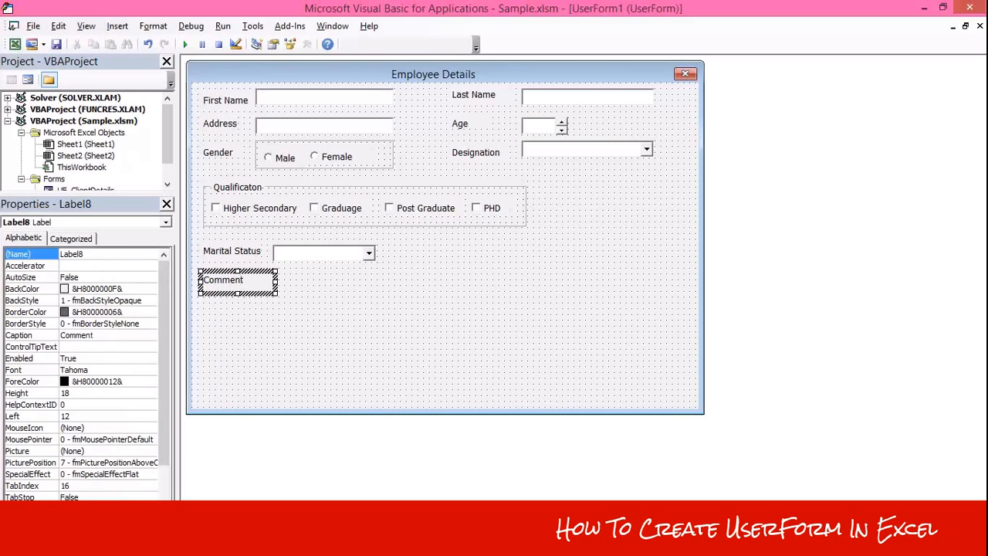
pyautogui.click(291, 315)
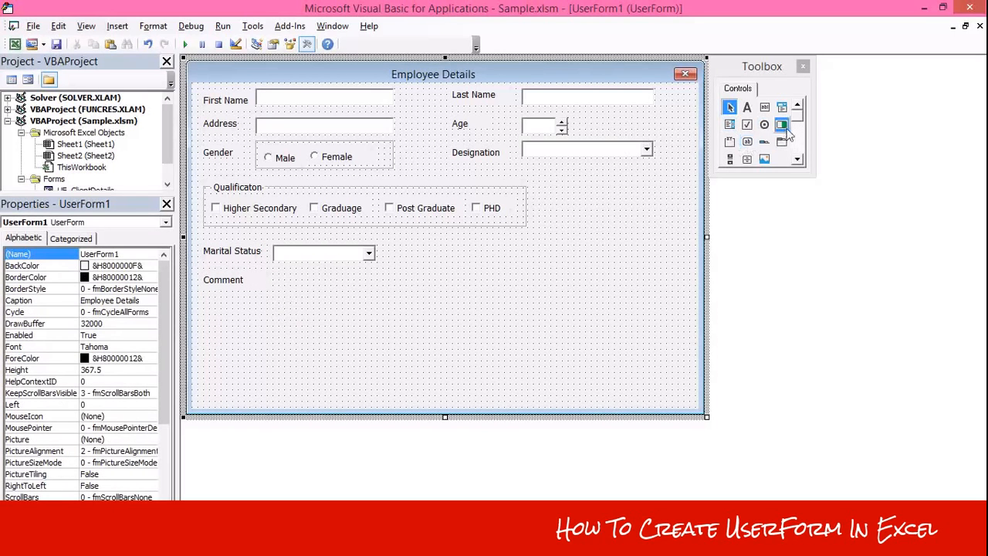
# - Draw a text box about 348 wide and 54 high beside the Comment label and set its MultiLine property to True
pyautogui.click(764, 107)
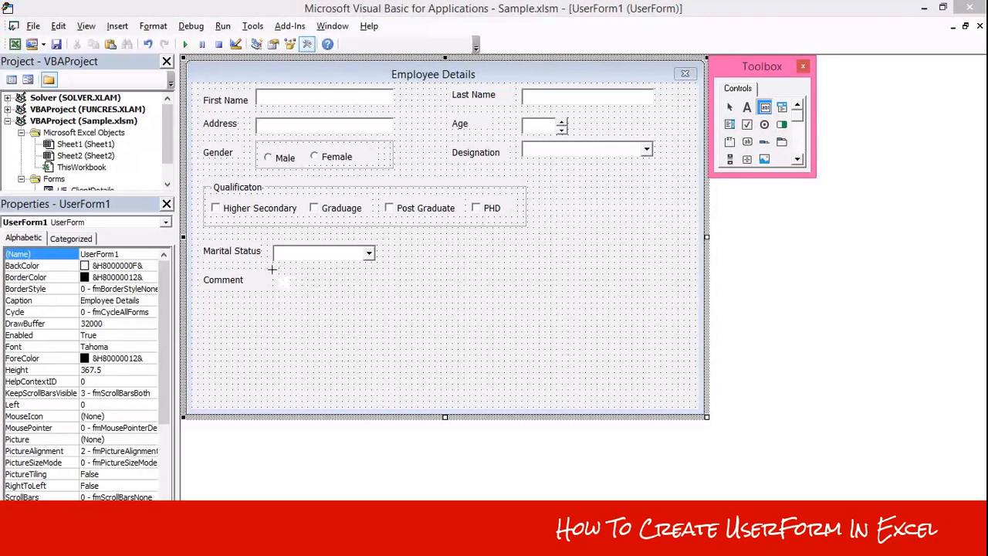
pyautogui.moveTo(271, 272); pyautogui.dragTo(609, 327)
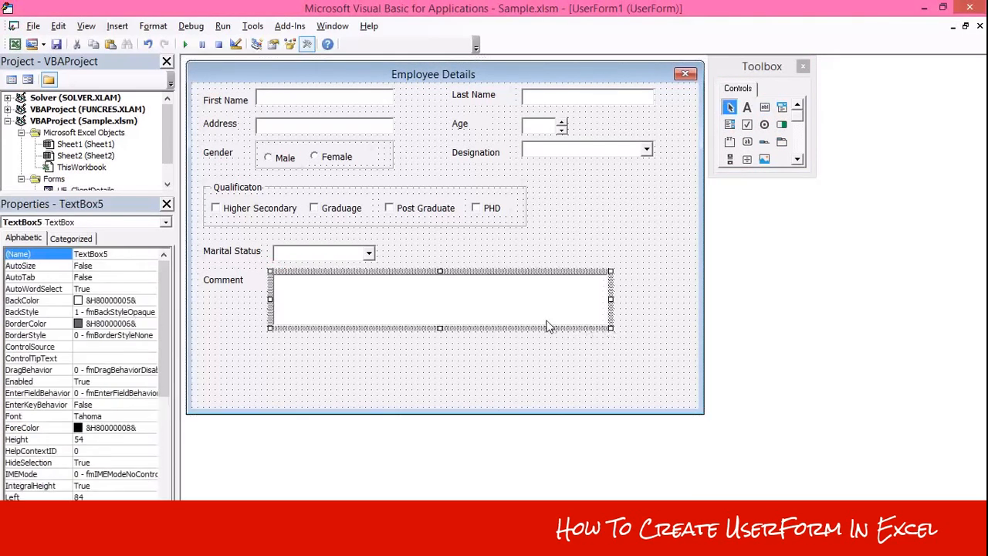
pyautogui.scroll(-1, 160, 316)
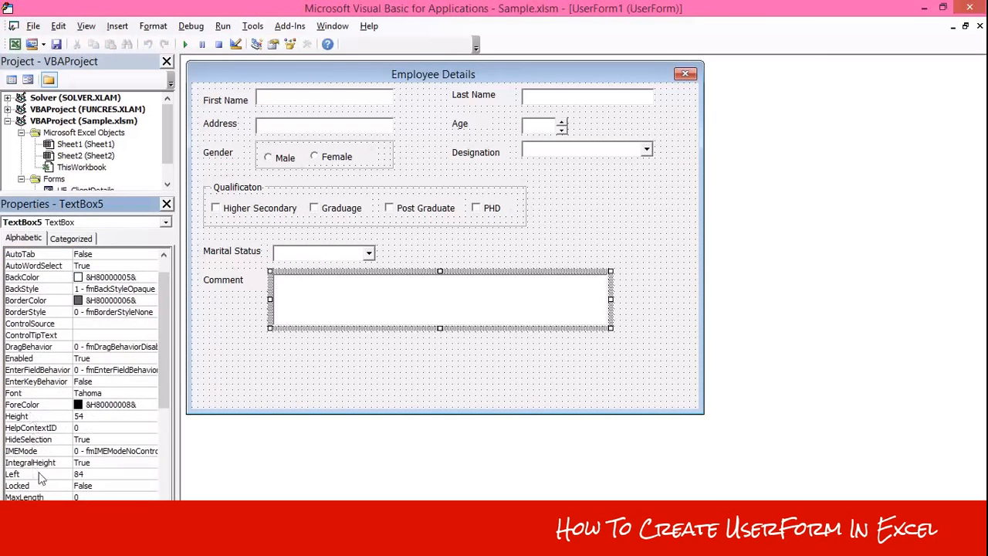
pyautogui.moveTo(161, 352); pyautogui.dragTo(162, 390)
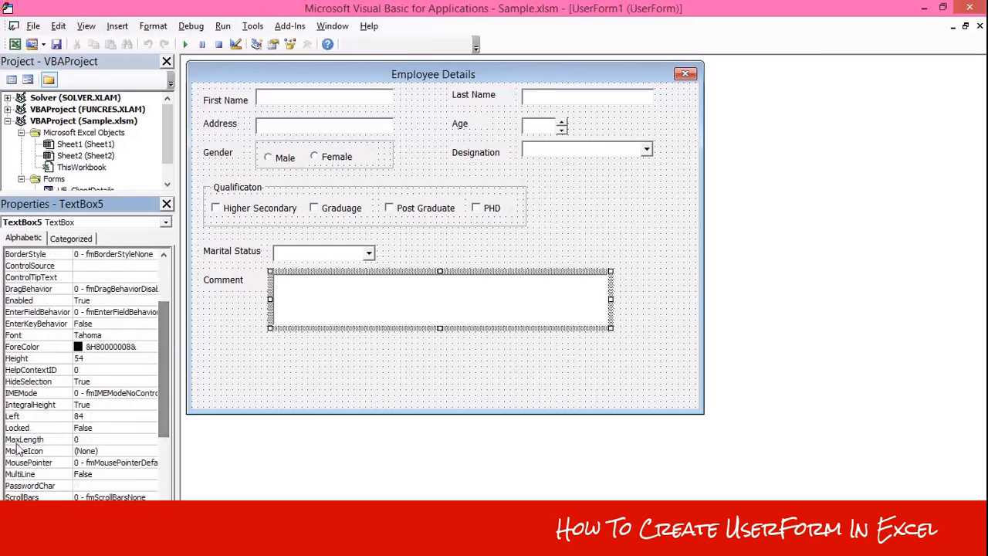
pyautogui.click(23, 474)
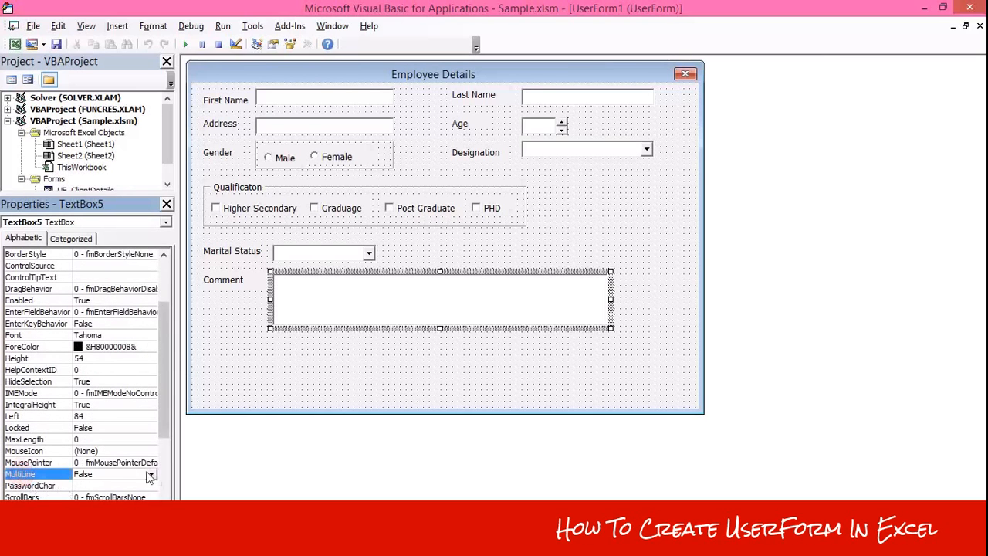
pyautogui.moveTo(160, 382); pyautogui.dragTo(161, 404)
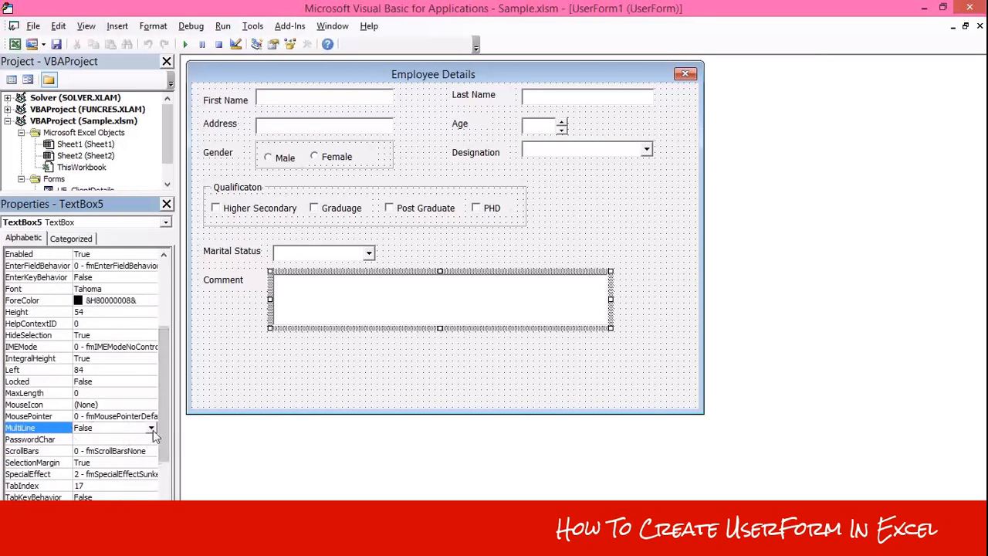
pyautogui.click(152, 427)
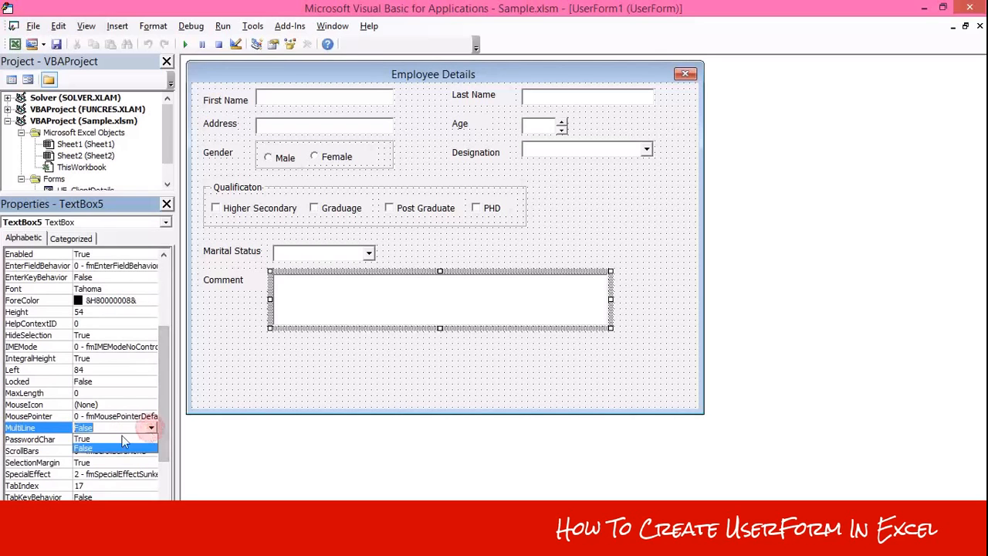
pyautogui.click(86, 439)
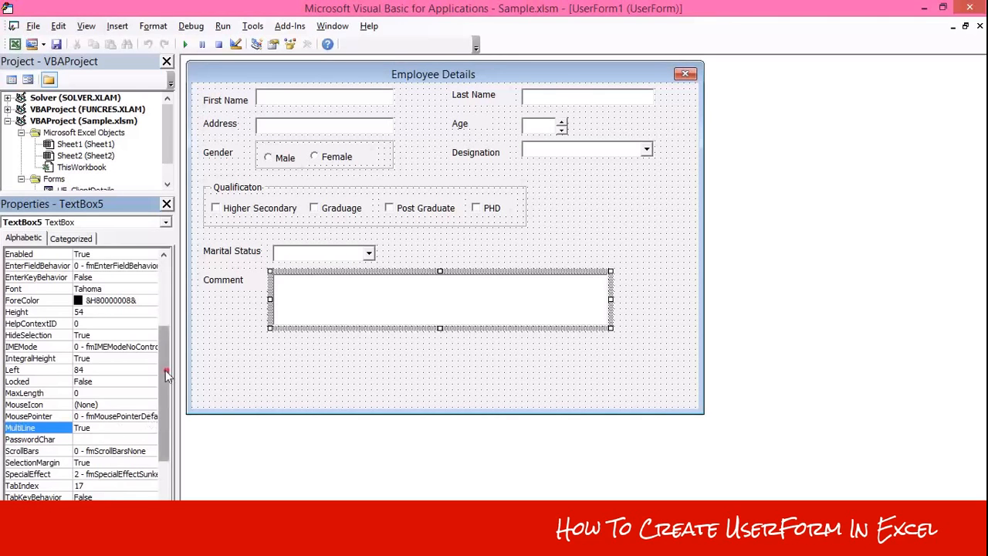
# - Set the Comment text box's ScrollBars property to 2 - fmScrollBarsVertical
pyautogui.moveTo(166, 377); pyautogui.dragTo(162, 434)
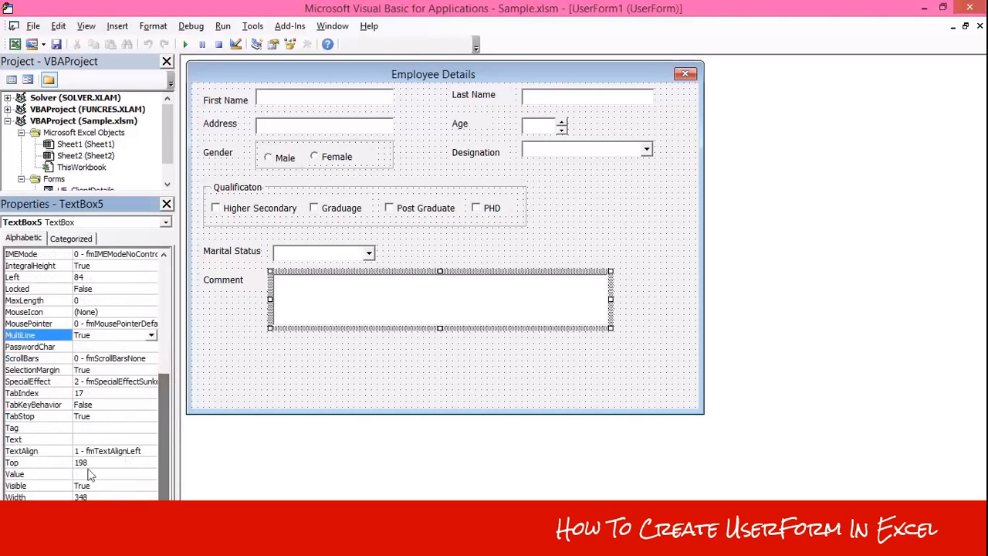
pyautogui.click(31, 358)
pyautogui.click(151, 358)
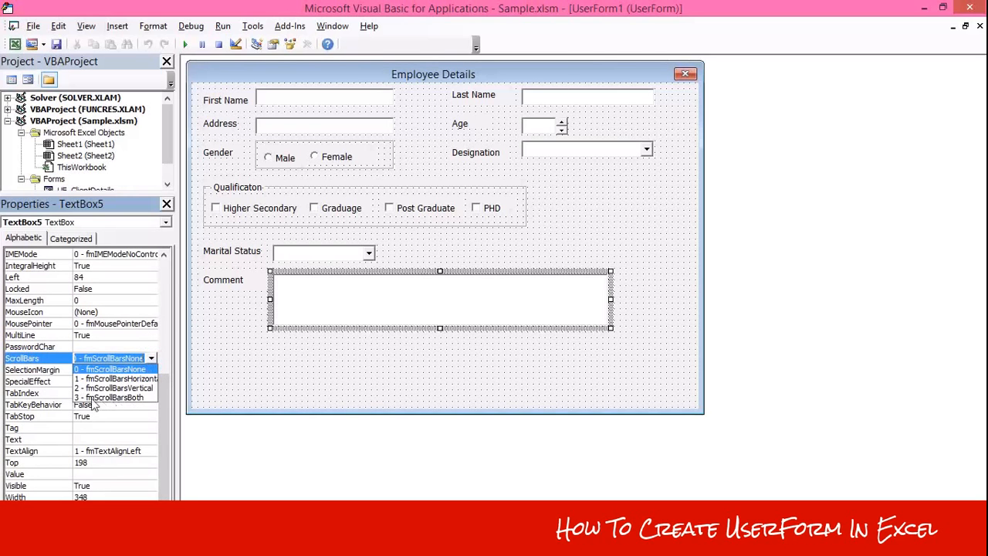
pyautogui.click(114, 388)
pyautogui.click(368, 335)
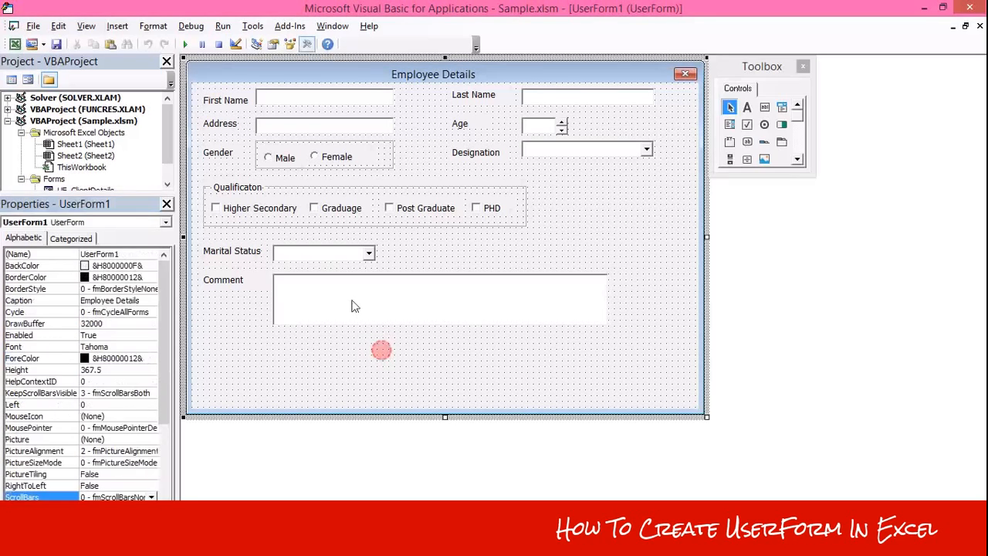
pyautogui.click(365, 305)
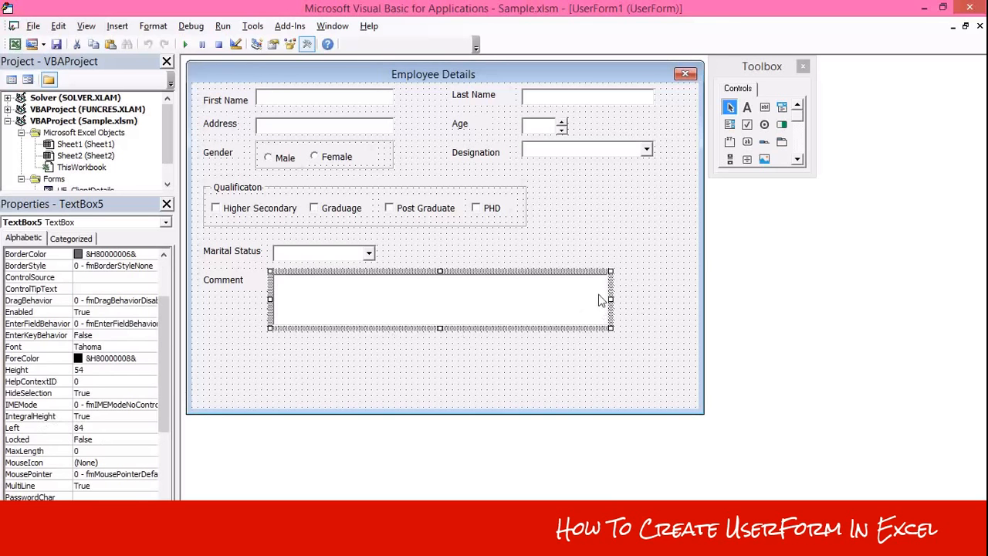
pyautogui.click(374, 351)
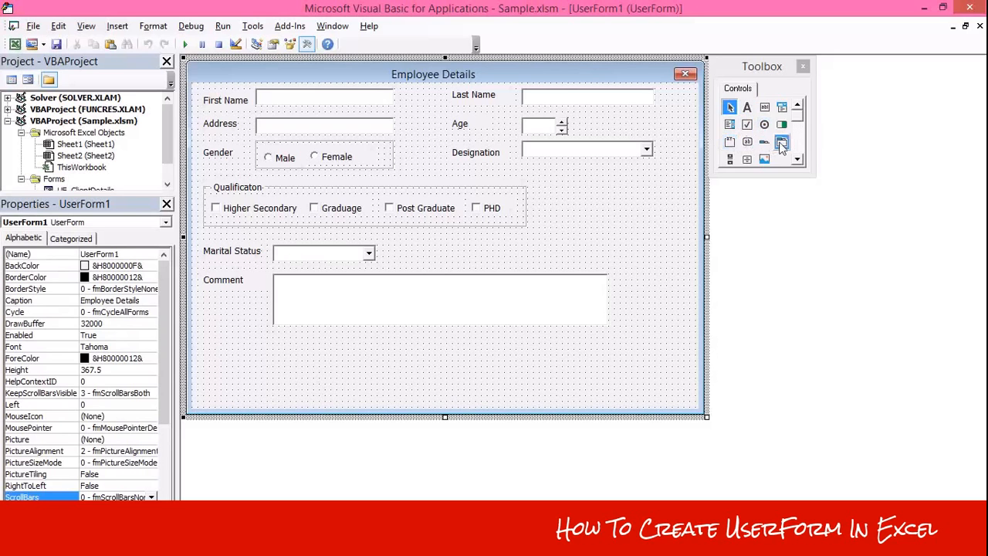
# - Draw a command button about 36 high below the Comment label and caption it "Update"
pyautogui.click(747, 141)
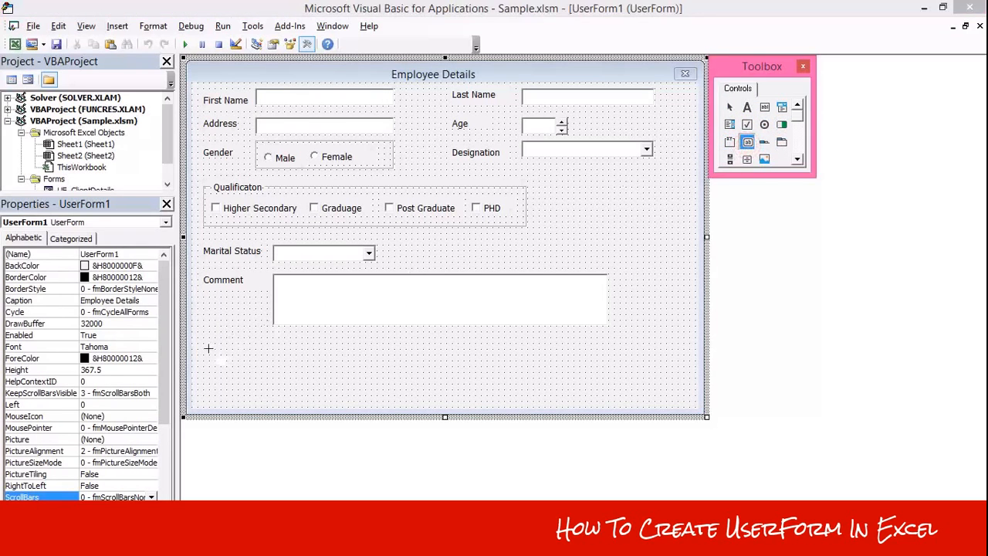
pyautogui.moveTo(199, 348); pyautogui.dragTo(294, 384)
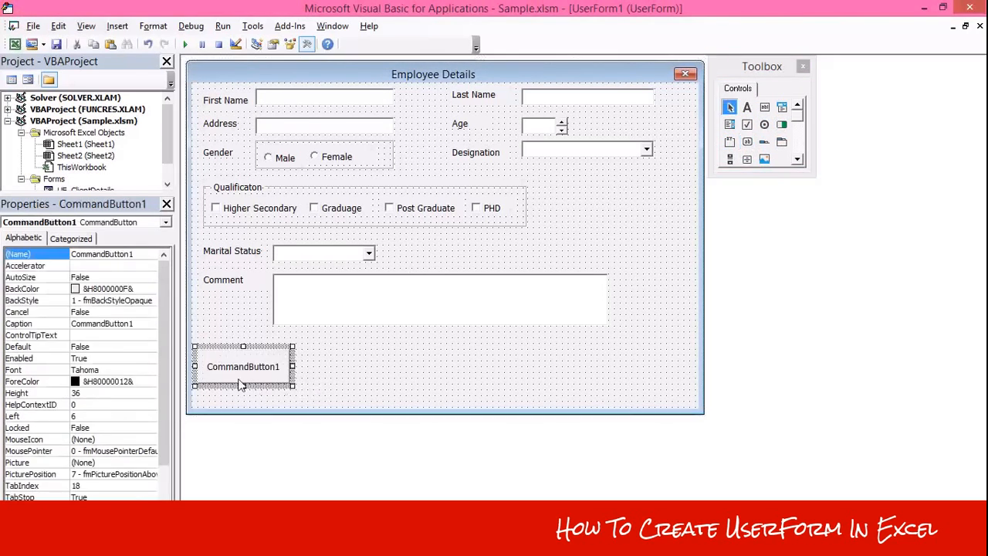
pyautogui.write('Update')
pyautogui.click(330, 373)
# - Shift the Update button slightly right and shrink the form to about 348 high, ending just past the Designation combo box
pyautogui.moveTo(445, 418); pyautogui.dragTo(445, 399)
pyautogui.moveTo(251, 367); pyautogui.dragTo(269, 374)
pyautogui.click(344, 374)
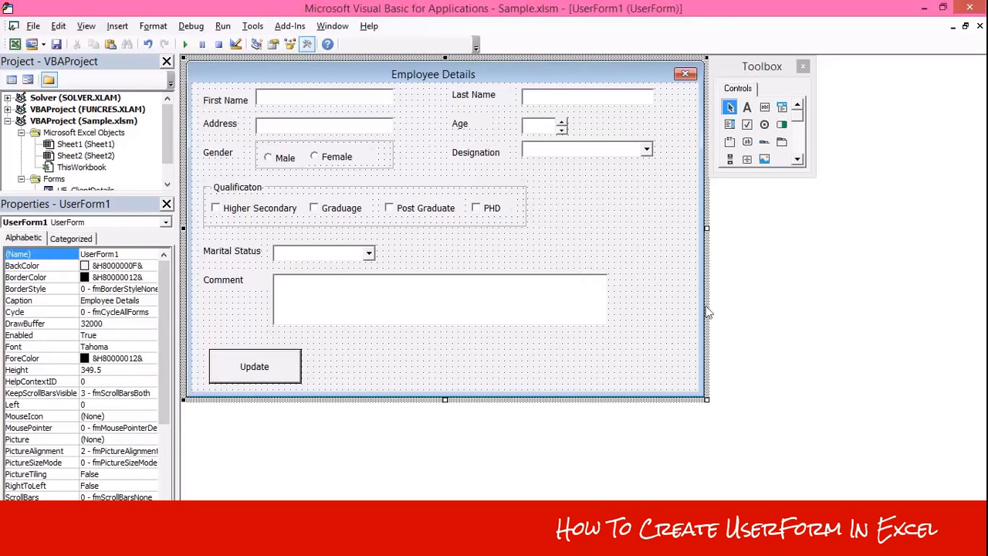
pyautogui.moveTo(704, 226); pyautogui.dragTo(673, 228)
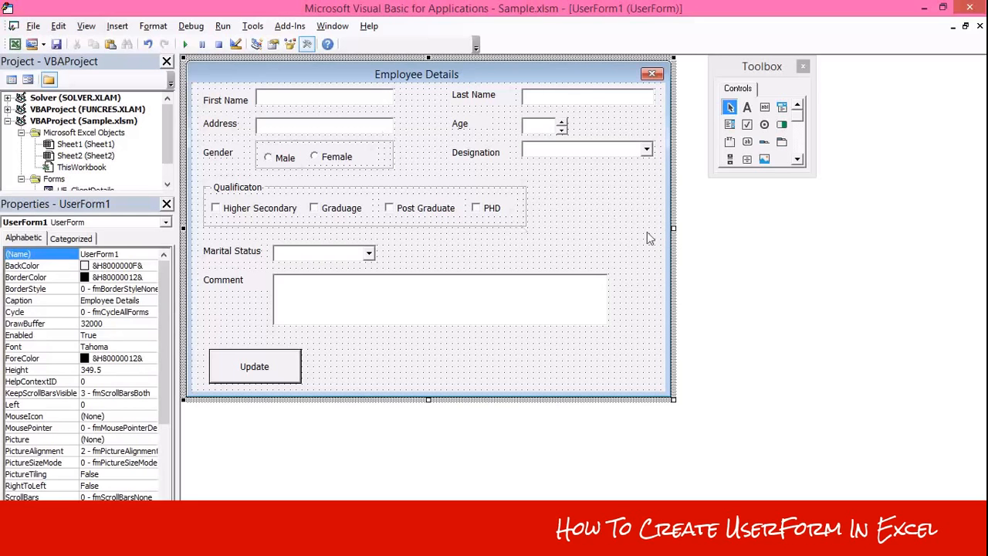
pyautogui.moveTo(429, 399); pyautogui.dragTo(429, 397)
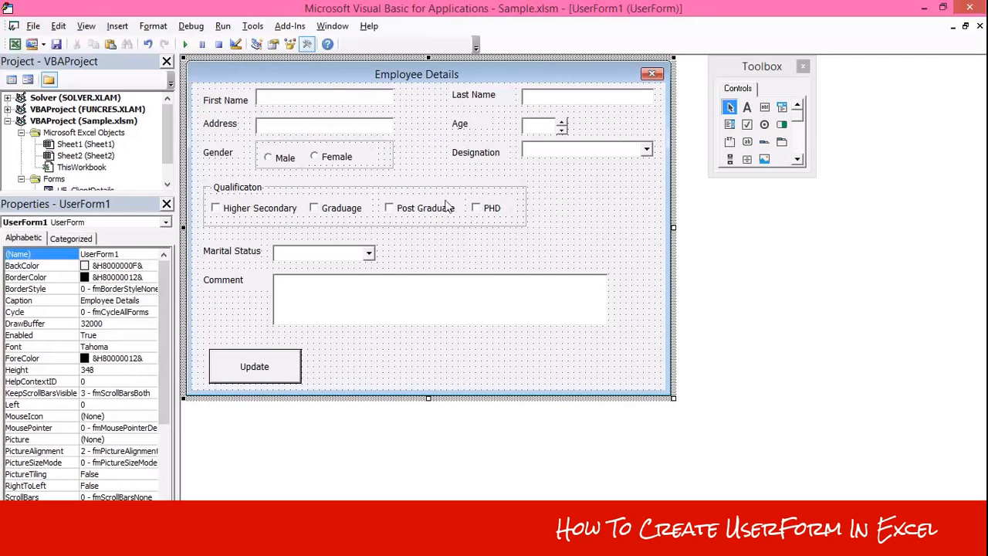
# - Review the First Name, Last Name, Address and Age text boxes on the form by selecting them in turn
pyautogui.click(276, 102)
pyautogui.click(284, 125)
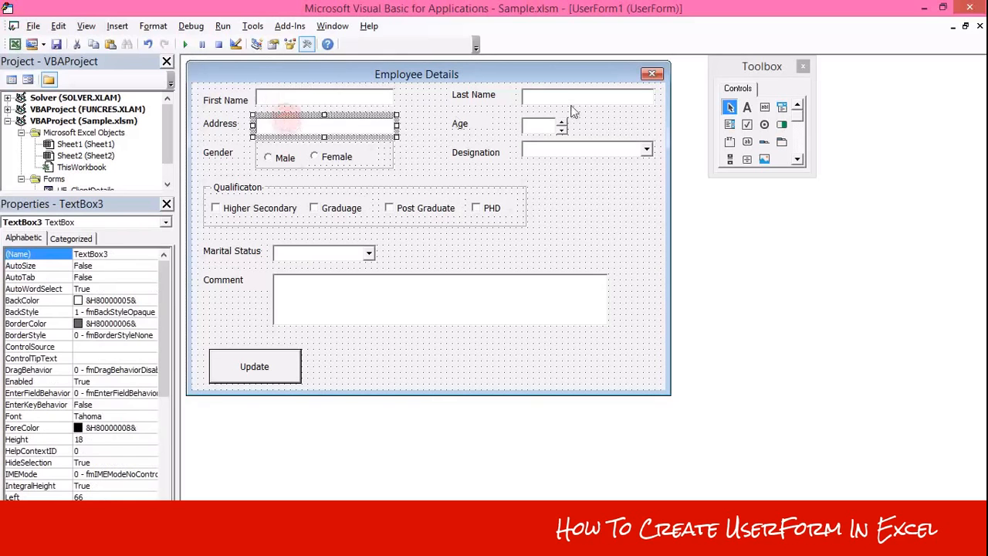
pyautogui.click(556, 95)
pyautogui.click(309, 96)
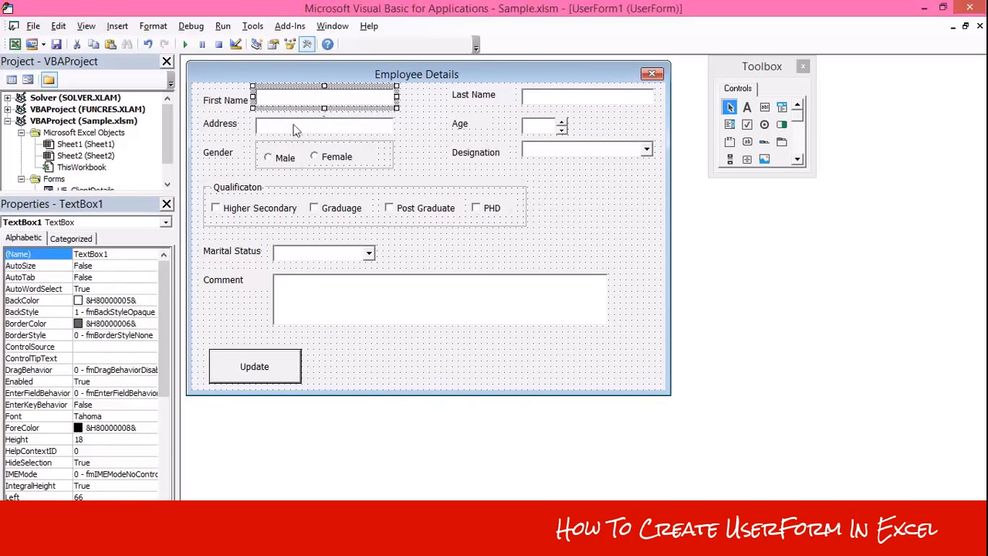
pyautogui.click(296, 127)
pyautogui.click(554, 98)
pyautogui.click(322, 101)
pyautogui.click(316, 125)
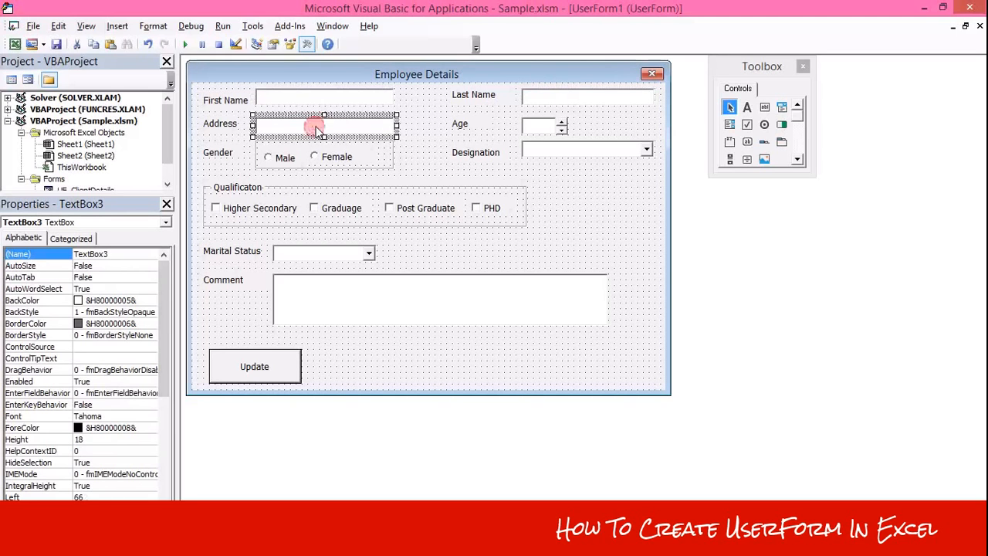
pyautogui.click(540, 128)
pyautogui.click(569, 131)
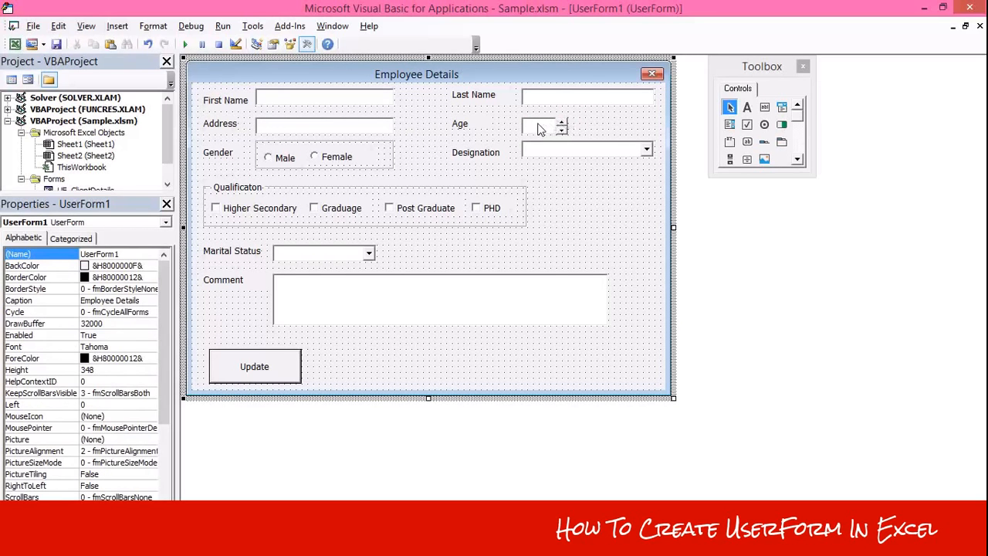
pyautogui.click(546, 129)
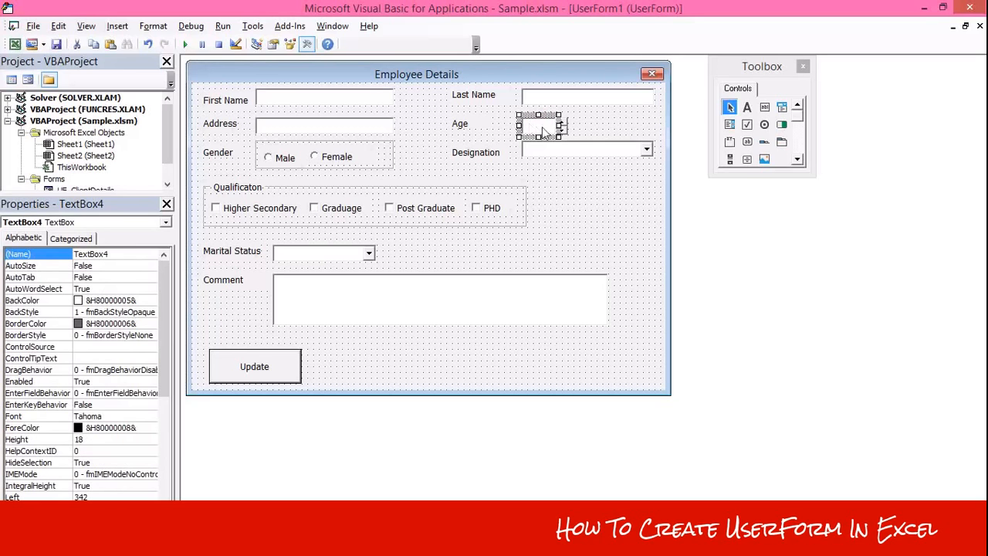
# - Narrow the Gender frame so it ends just past the Female option button
pyautogui.click(279, 147)
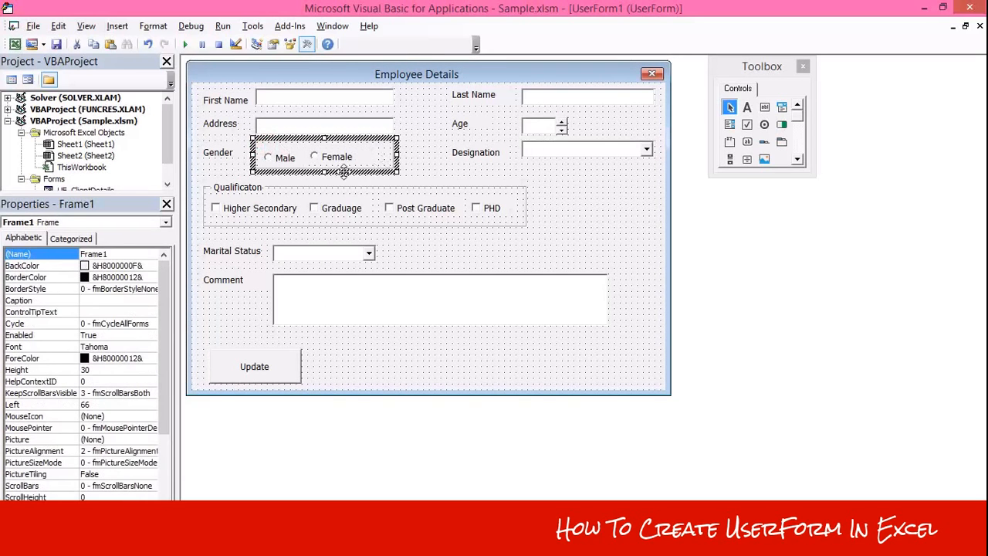
pyautogui.moveTo(396, 156); pyautogui.dragTo(363, 157)
pyautogui.click(241, 170)
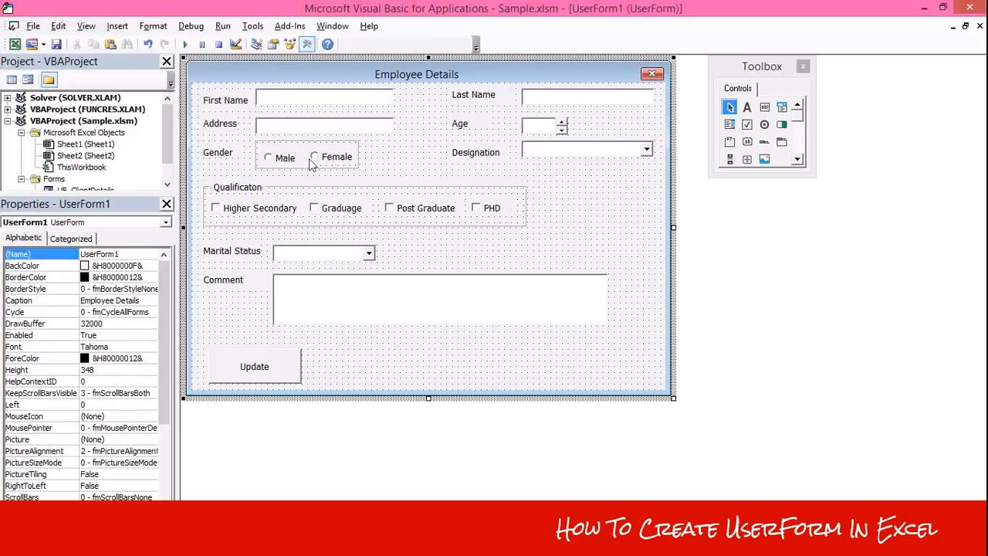
# - Review the Designation, Qualificaton, Gender, Marital Status and Comment controls and the Update button by selecting them in turn
pyautogui.click(587, 153)
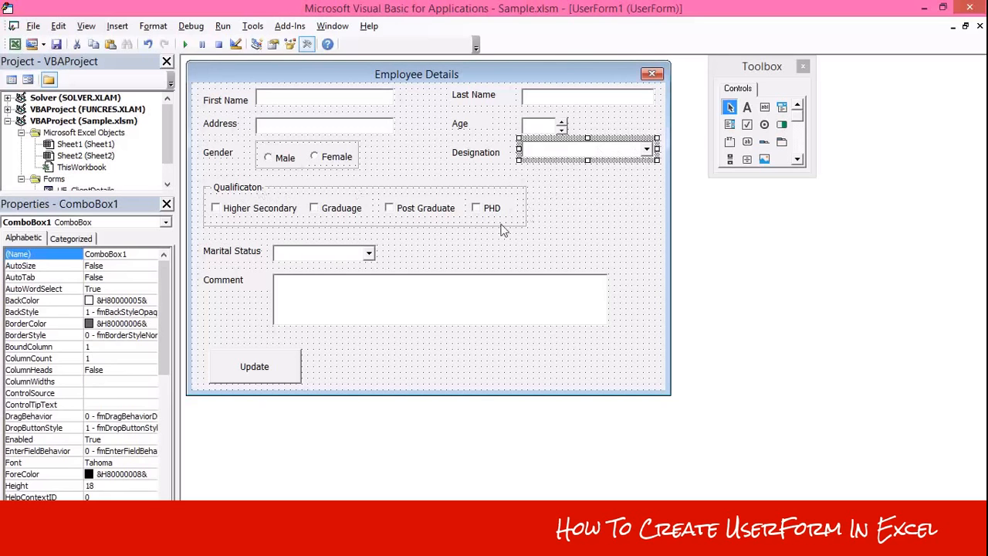
pyautogui.click(206, 236)
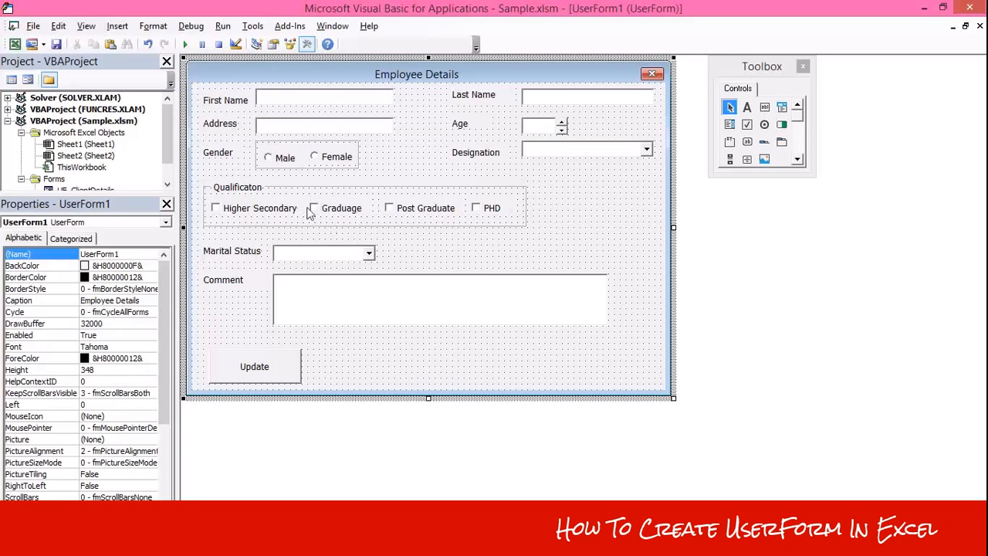
pyautogui.click(217, 214)
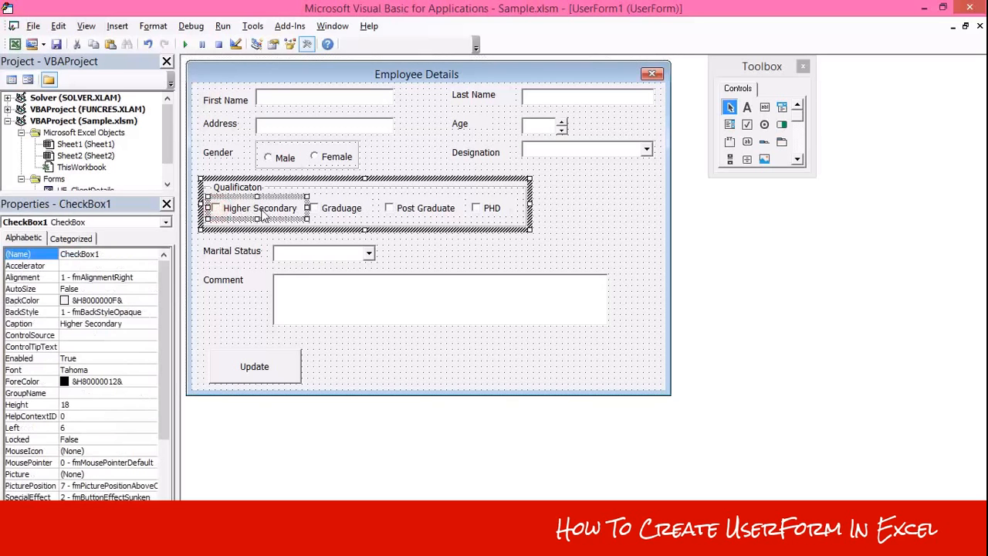
pyautogui.click(326, 215)
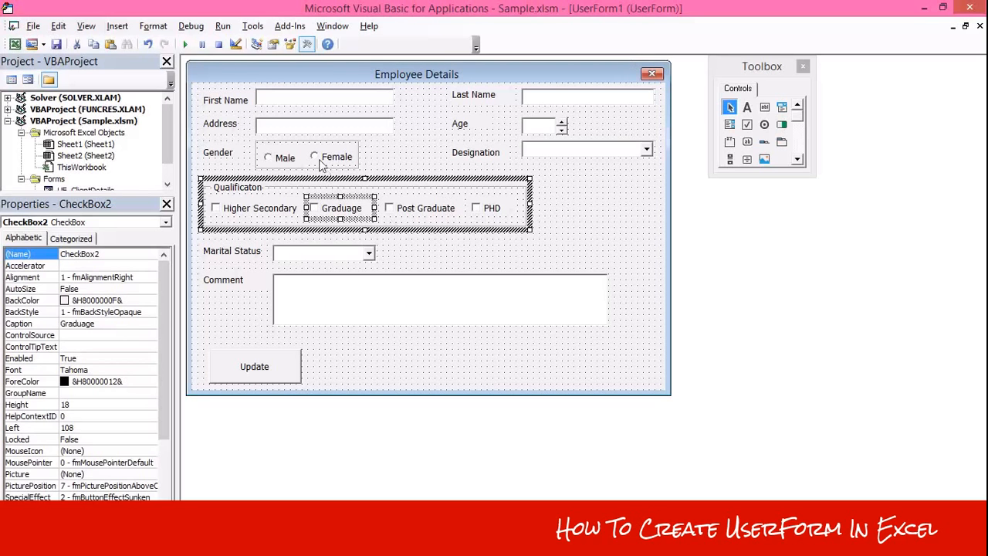
pyautogui.click(290, 151)
pyautogui.click(286, 193)
pyautogui.click(307, 258)
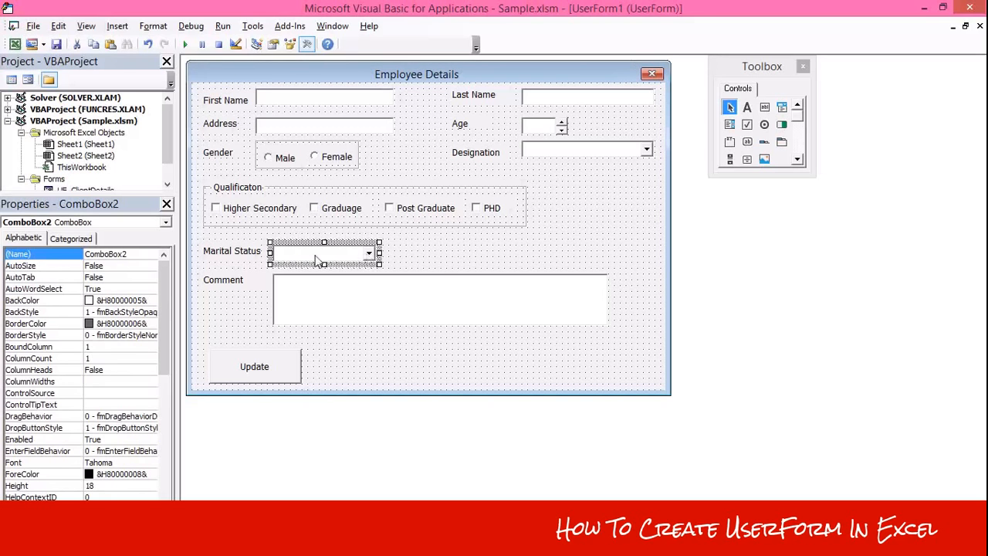
pyautogui.click(334, 299)
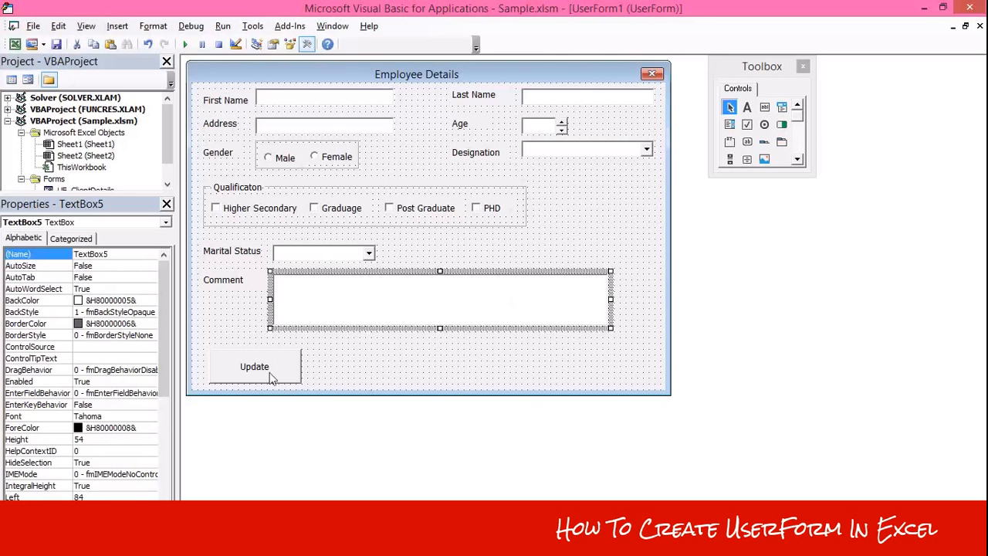
pyautogui.click(328, 359)
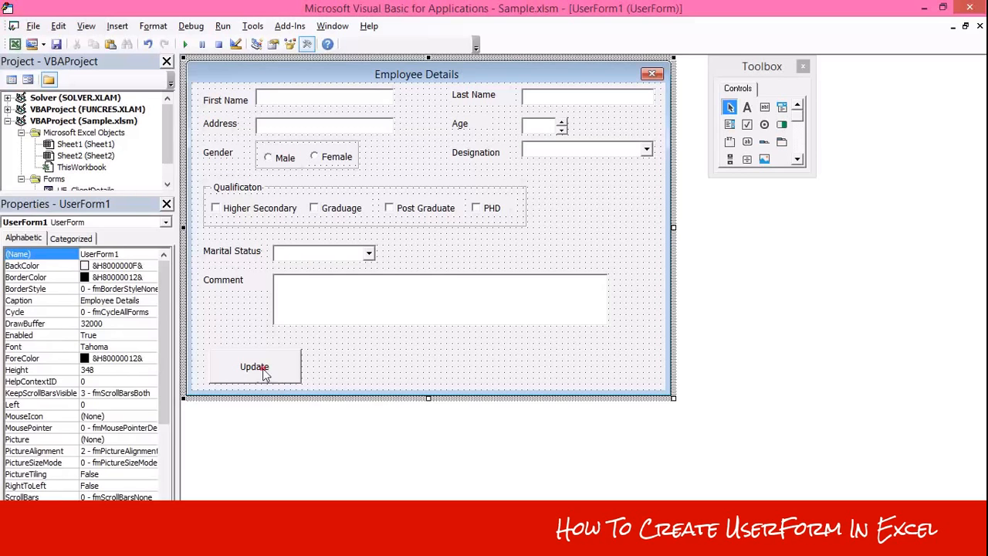
pyautogui.click(255, 373)
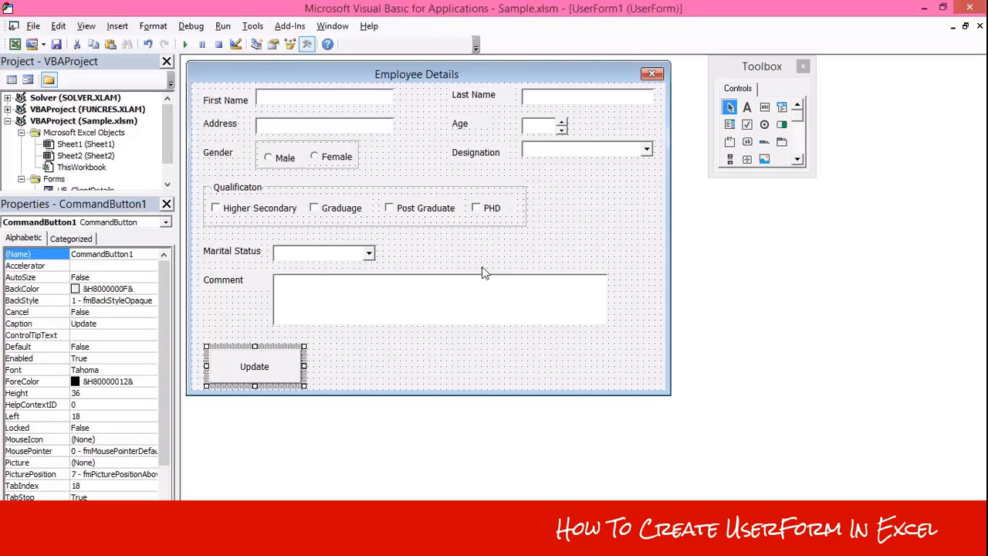
pyautogui.click(403, 356)
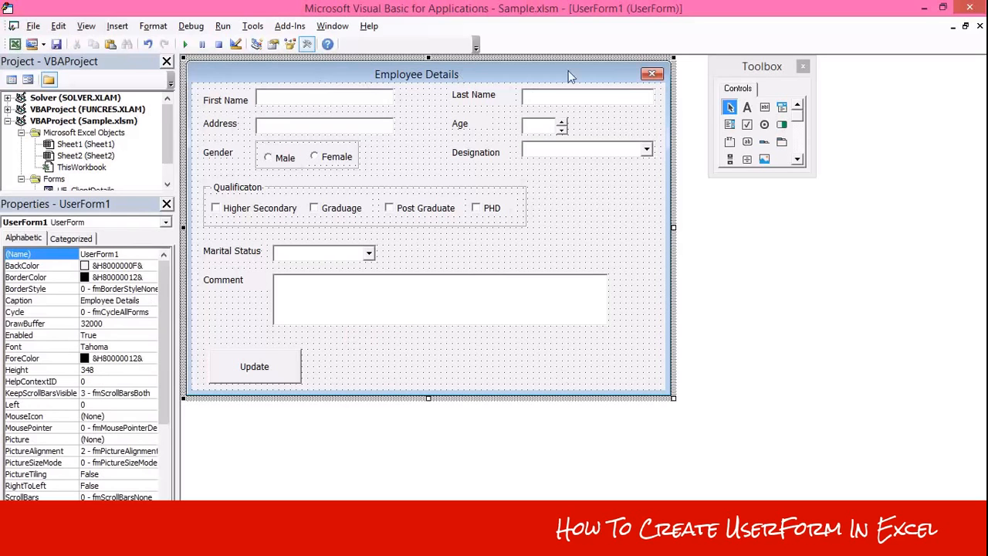